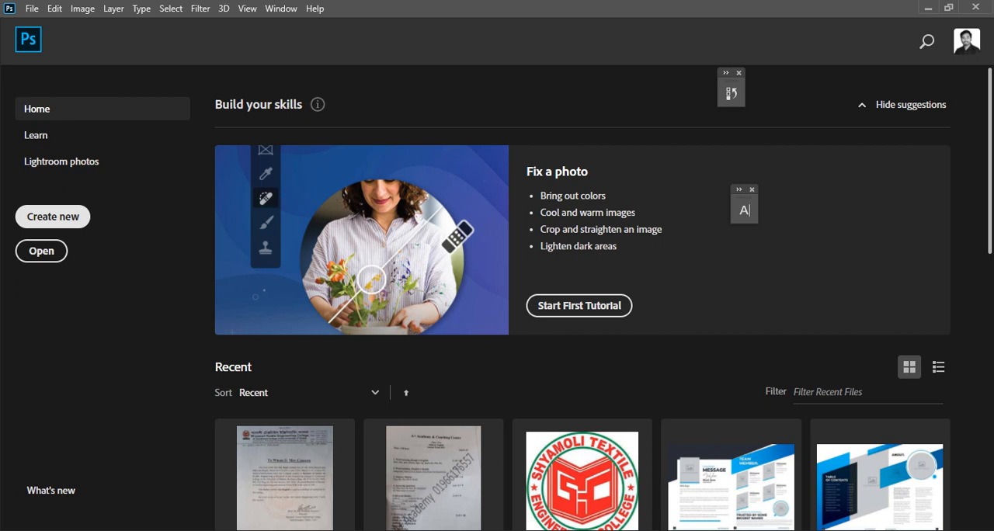
Step: Start setting up a new document
{"action": "left_click", "coordinate": [52, 216]}
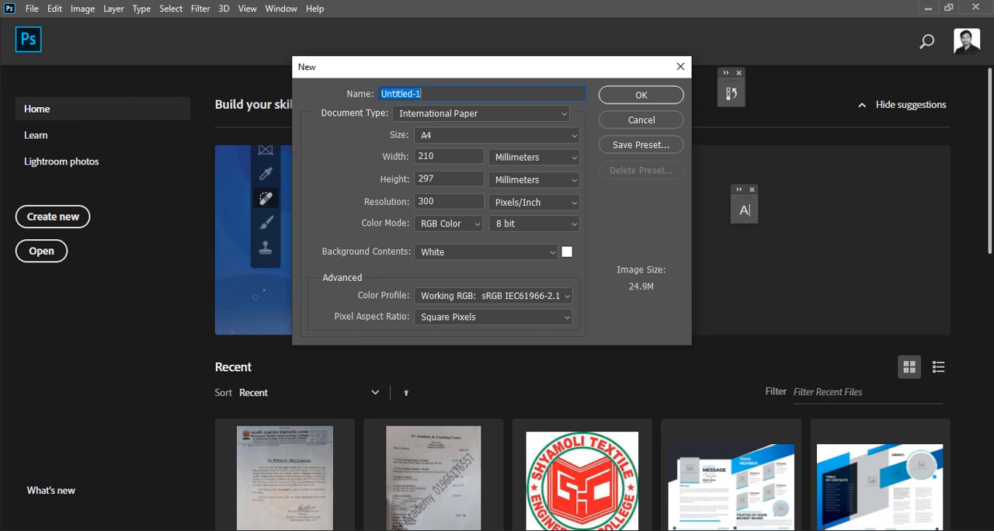
{"action": "key", "text": "BackSpace"}
{"action": "type", "text": "Web Bannerrrrrrrrrrrrrrrrr"}
{"action": "key", "text": "BackSpace"}
{"action": "key", "text": "BackSpace"}
{"action": "key", "text": "BackSpace"}
{"action": "key", "text": "BackSpace"}
{"action": "key", "text": "BackSpace"}
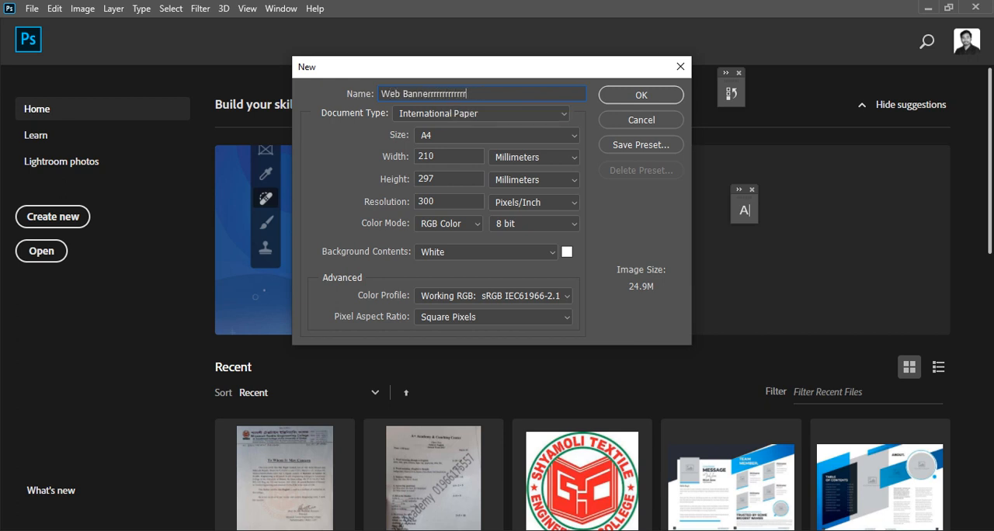
{"action": "key", "text": "BackSpace"}
{"action": "key", "text": "BackSpace"}
{"action": "key", "text": "BackSpace"}
{"action": "key", "text": "BackSpace"}
{"action": "key", "text": "BackSpace"}
{"action": "key", "text": "BackSpace"}
{"action": "key", "text": "BackSpace"}
{"action": "key", "text": "BackSpace"}
{"action": "key", "text": "BackSpace"}
{"action": "key", "text": "BackSpace"}
{"action": "key", "text": "BackSpace"}
{"action": "key", "text": "BackSpace"}
{"action": "key", "text": "BackSpace"}
{"action": "key", "text": "BackSpace"}
{"action": "key", "text": "BackSpace"}
{"action": "key", "text": "BackSpace"}
{"action": "key", "text": "BackSpace"}
{"action": "key", "text": "BackSpace"}
{"action": "key", "text": "BackSpace"}
{"action": "key", "text": "BackSpace"}
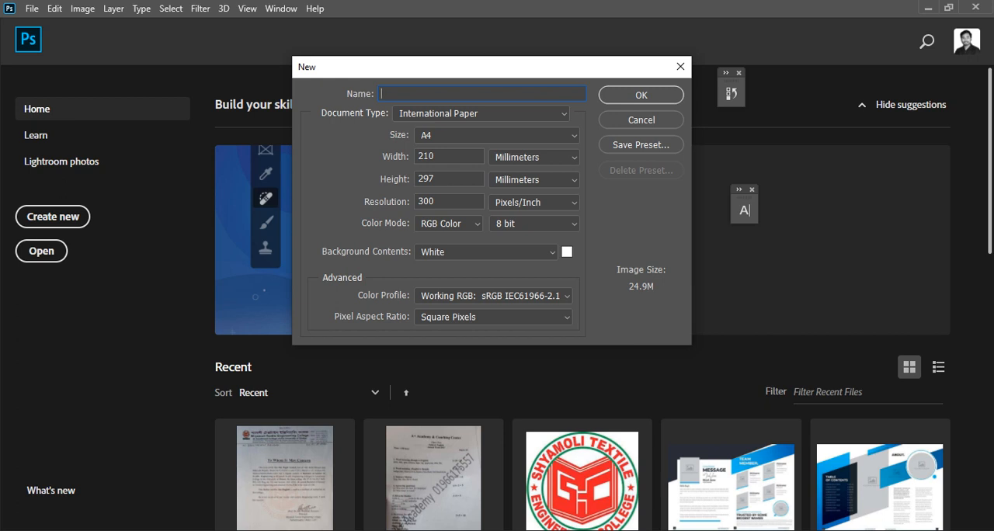
Step: Name the new document "Web Banner Design"
{"action": "type", "text": "Web"}
{"action": "type", "text": "Banneeeeeeeeeeeeeeeeeeee"}
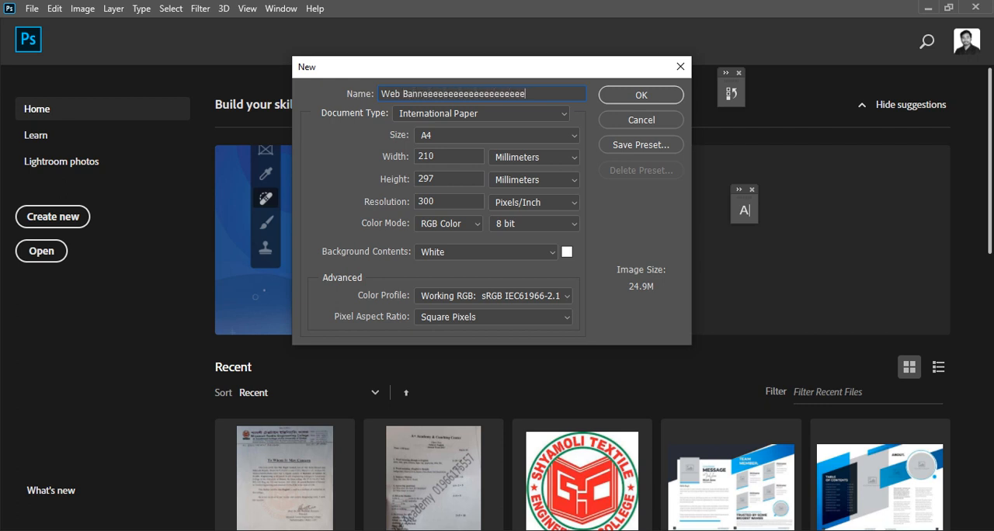
{"action": "key", "text": "BackSpace"}
{"action": "key", "text": "BackSpace"}
{"action": "key", "text": "BackSpace"}
{"action": "key", "text": "BackSpace"}
{"action": "key", "text": "BackSpace"}
{"action": "key", "text": "BackSpace"}
{"action": "key", "text": "BackSpace"}
{"action": "key", "text": "BackSpace"}
{"action": "key", "text": "BackSpace"}
{"action": "key", "text": "BackSpace"}
{"action": "key", "text": "BackSpace"}
{"action": "key", "text": "BackSpace"}
{"action": "key", "text": "BackSpace"}
{"action": "key", "text": "BackSpace"}
{"action": "key", "text": "BackSpace"}
{"action": "key", "text": "BackSpace"}
{"action": "key", "text": "BackSpace"}
{"action": "key", "text": "BackSpace"}
{"action": "key", "text": "BackSpace"}
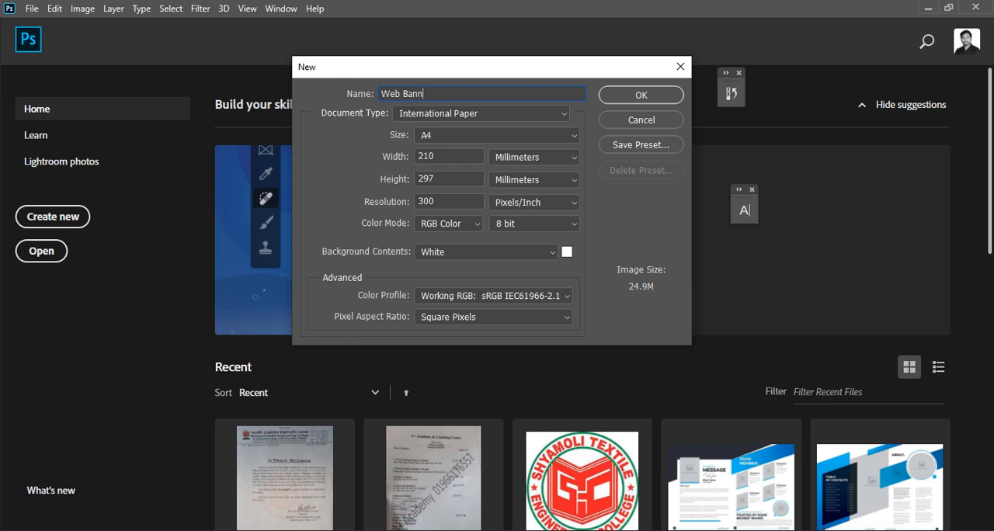
{"action": "type", "text": "er Design"}
Step: Set the new document's units to pixels, with a width of 851 and a height of 315
{"action": "left_click", "coordinate": [497, 135]}
{"action": "left_click", "coordinate": [498, 136]}
{"action": "key", "text": "Tab"}
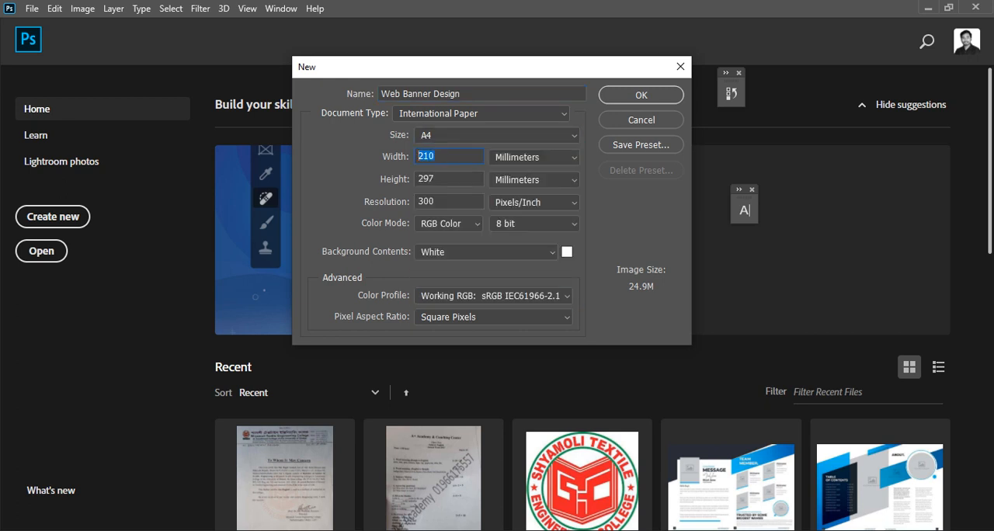
{"action": "type", "text": "851"}
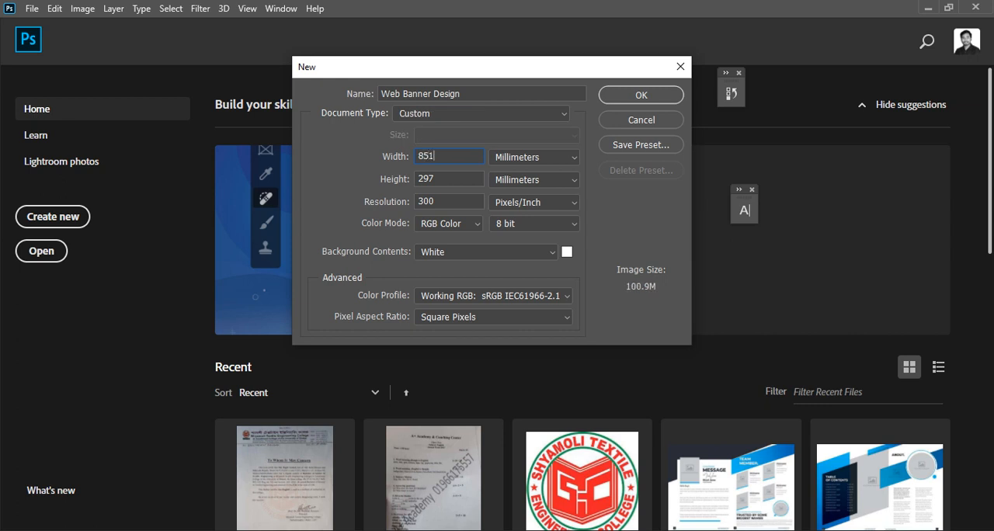
{"action": "left_click", "coordinate": [536, 158]}
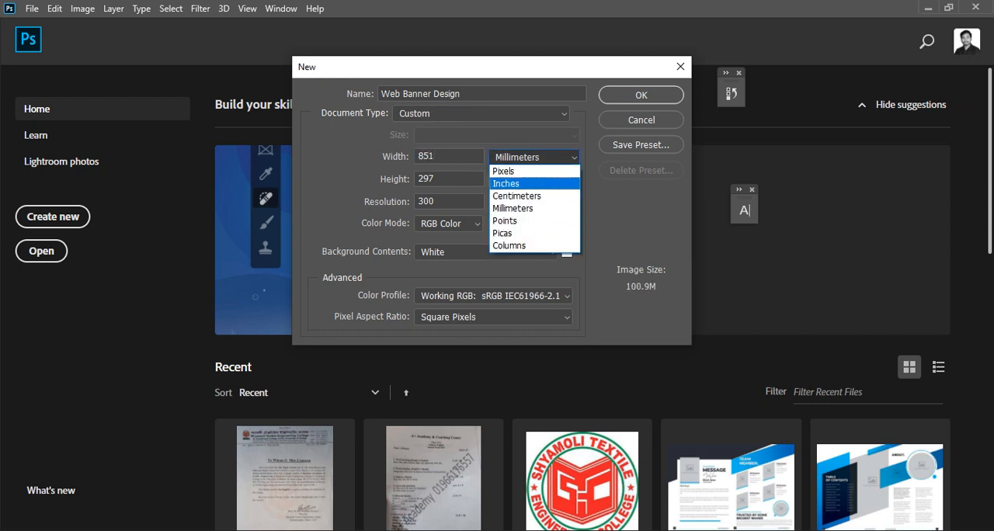
{"action": "left_click", "coordinate": [528, 171]}
{"action": "left_click_drag", "start_coordinate": [445, 157], "coordinate": [417, 157]}
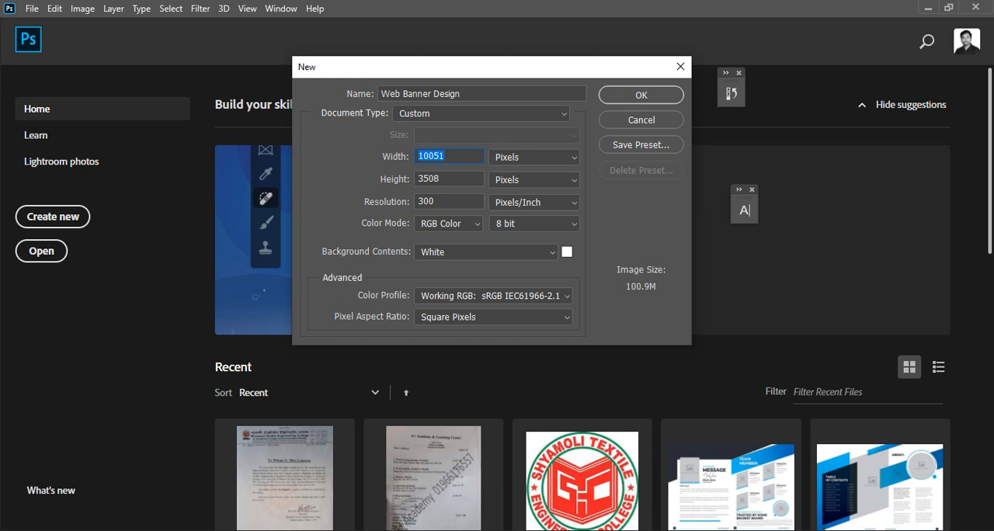
{"action": "type", "text": "851"}
{"action": "key", "text": "Tab"}
{"action": "type", "text": "315"}
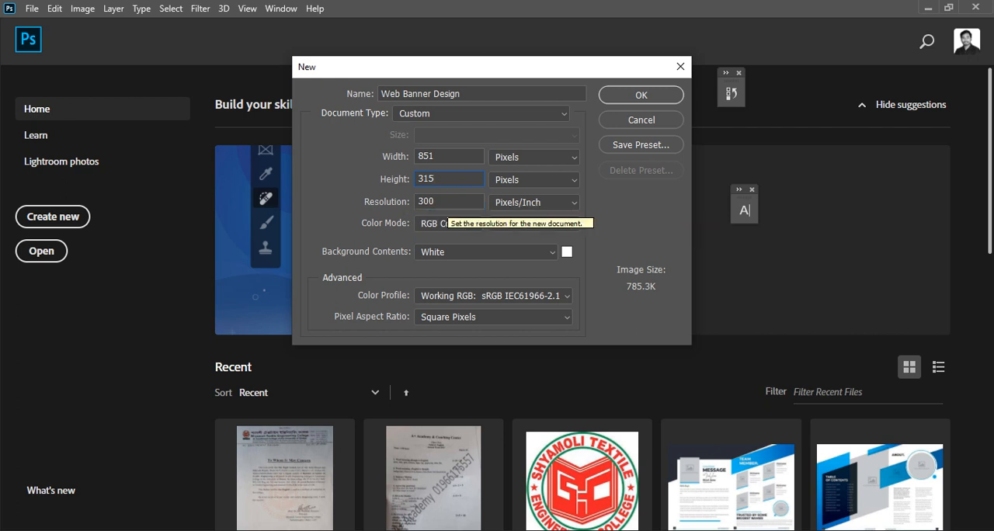
Step: Set the document's resolution to 72 pixels/inch and create the document
{"action": "key", "text": "Tab"}
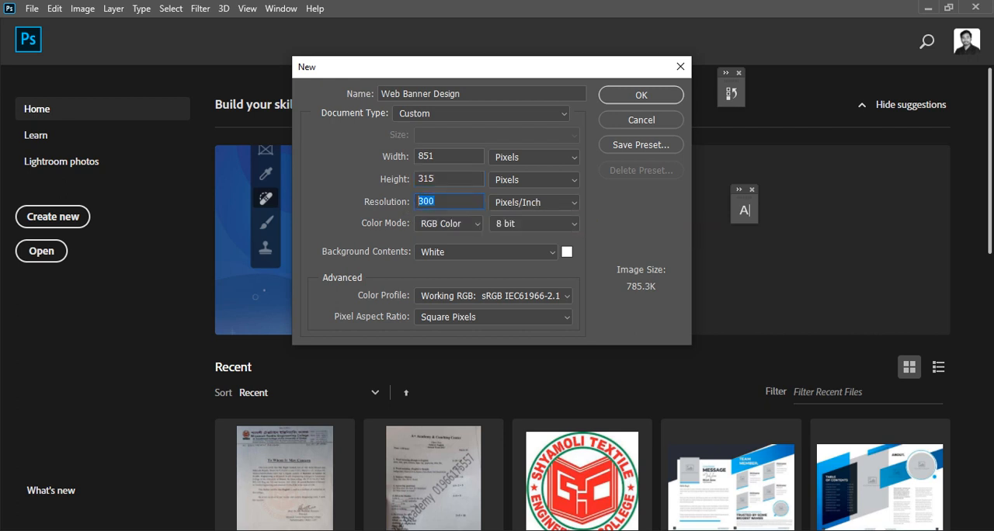
{"action": "type", "text": "72"}
{"action": "left_click_drag", "start_coordinate": [435, 202], "coordinate": [416, 202]}
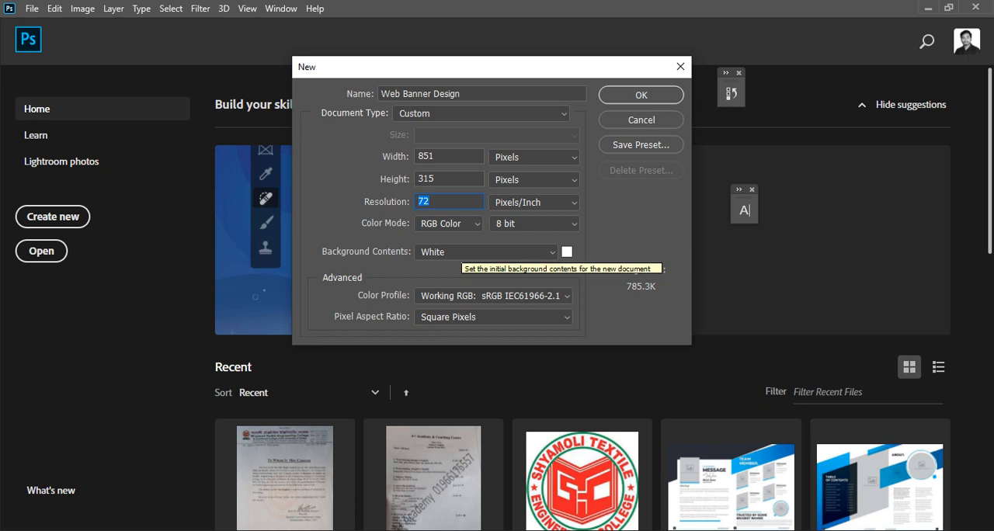
{"action": "left_click", "coordinate": [653, 97]}
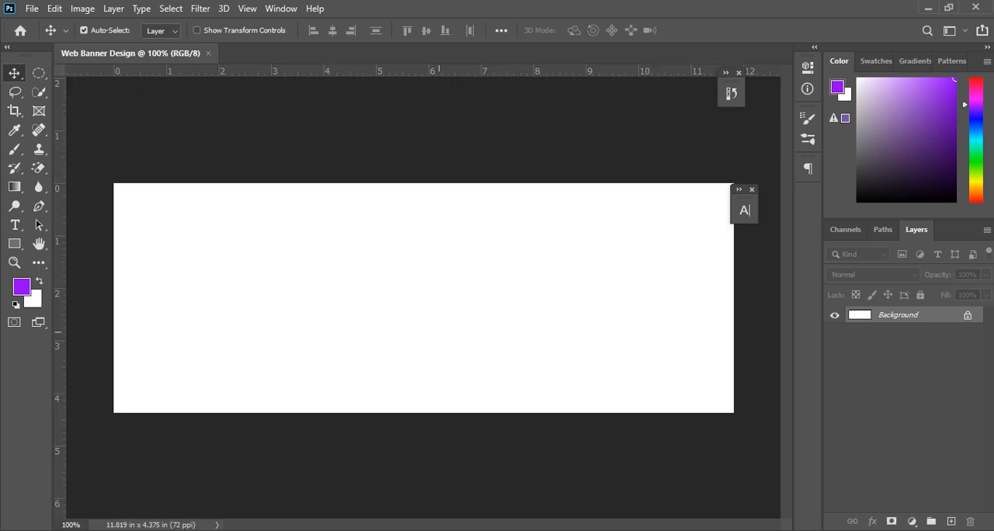
Step: Examine the reference photography web banner in Chrome and return to Photoshop
{"action": "mouse_move", "coordinate": [371, 530]}
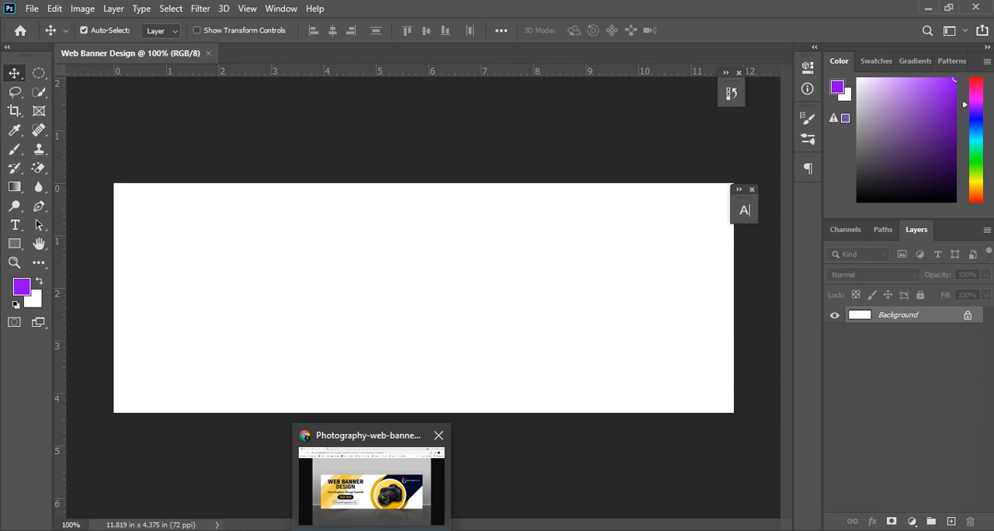
{"action": "left_click", "coordinate": [371, 530]}
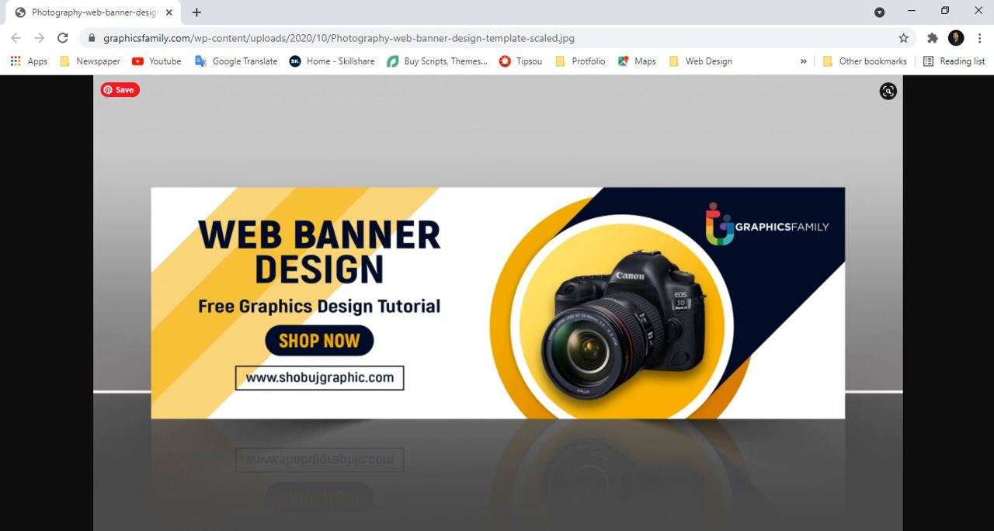
{"action": "left_click", "coordinate": [513, 530]}
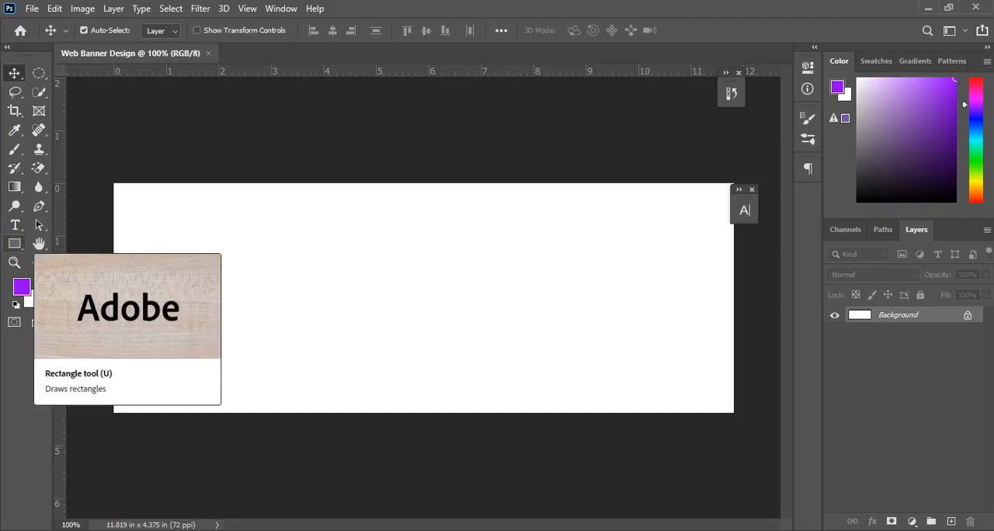
Step: Draw a narrow vertical rectangle about 44 by 450 px in the banner's left half, extending past its upper and lower edges
{"action": "left_click", "coordinate": [14, 244]}
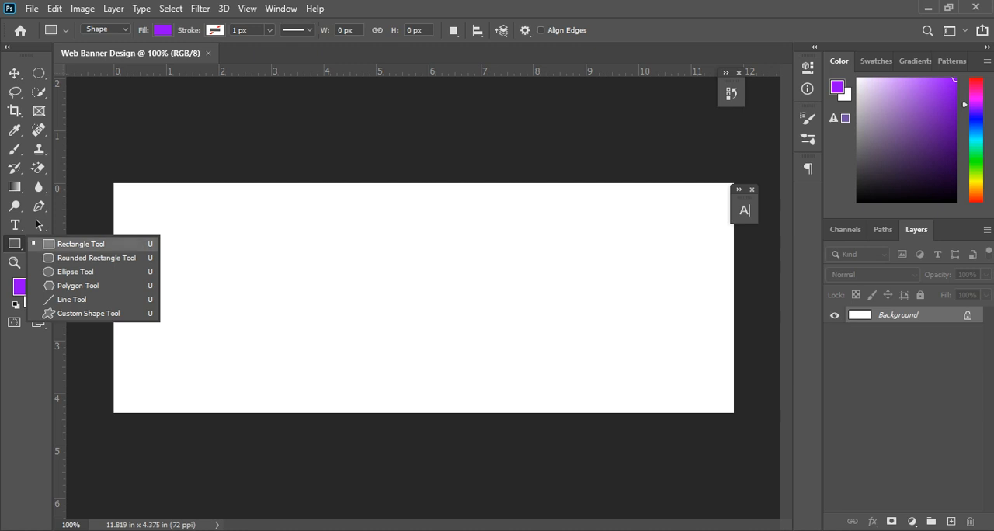
{"action": "left_click", "coordinate": [81, 243]}
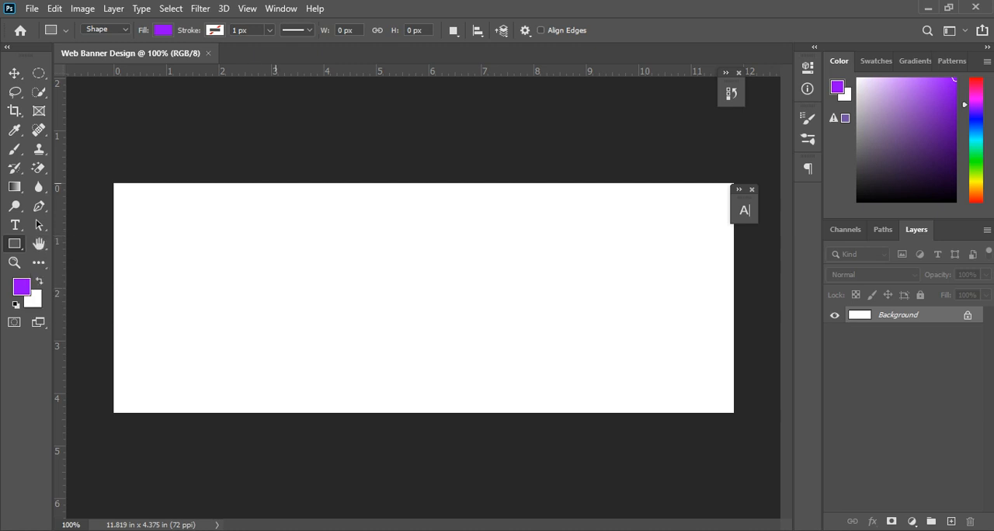
{"action": "left_click_drag", "start_coordinate": [274, 161], "coordinate": [307, 489]}
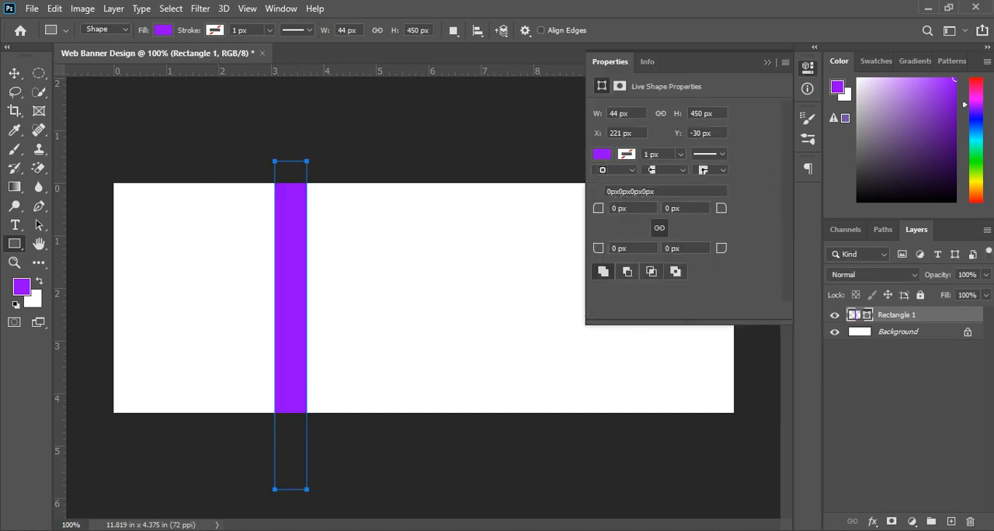
Step: Change the vertical rectangle's fill to a yellowish orange and lower its layer opacity to 46%
{"action": "left_click", "coordinate": [602, 154]}
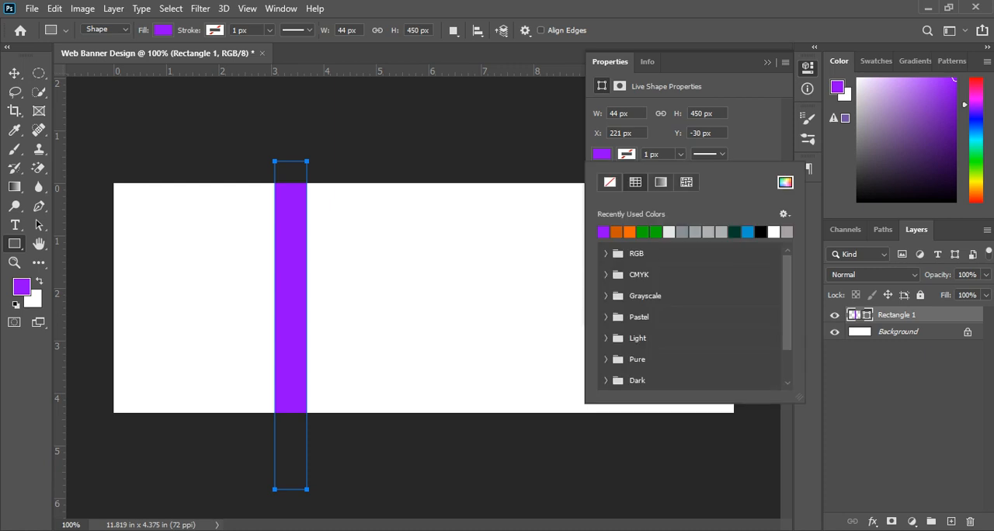
{"action": "key", "text": "Escape"}
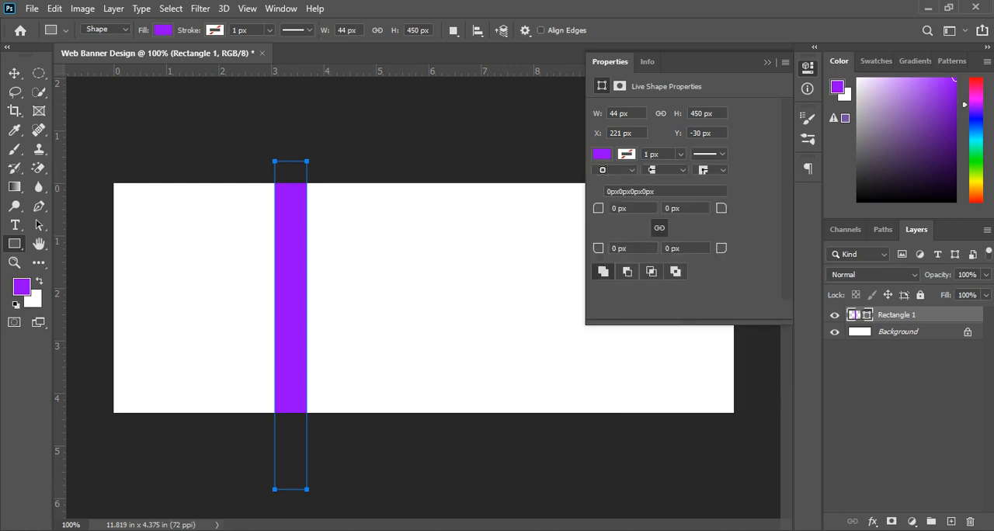
{"action": "left_click", "coordinate": [163, 30]}
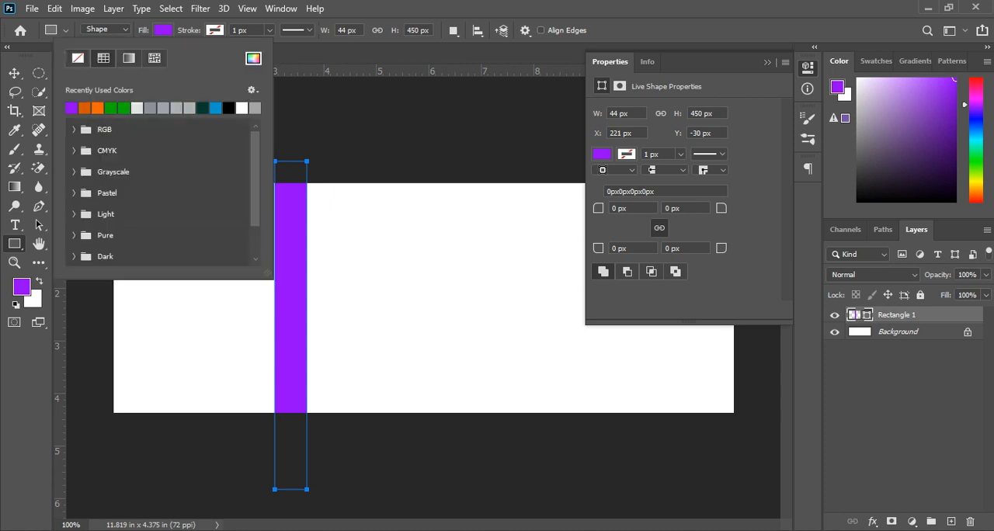
{"action": "left_click", "coordinate": [253, 58]}
{"action": "type", "text": "fffc00"}
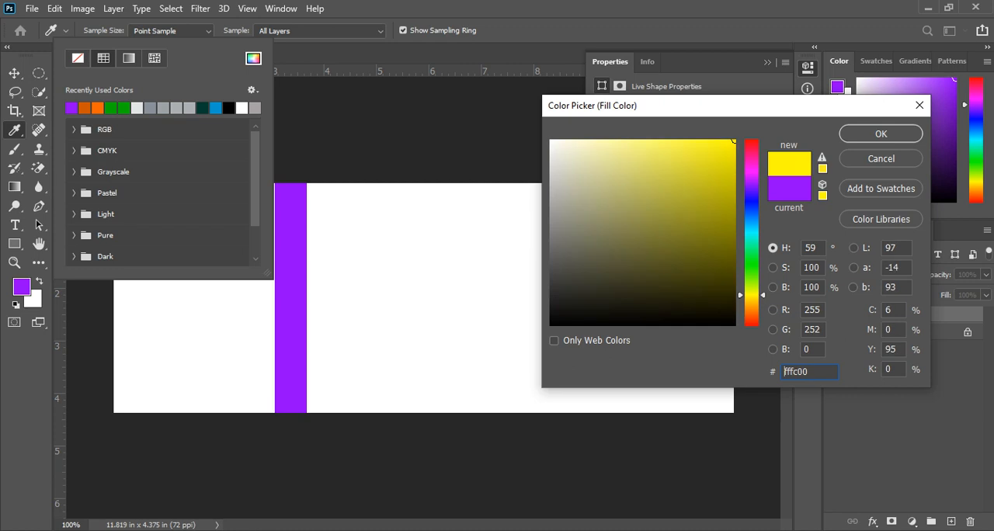
{"action": "left_click_drag", "start_coordinate": [755, 295], "coordinate": [755, 306]}
{"action": "left_click_drag", "start_coordinate": [733, 141], "coordinate": [705, 140]}
{"action": "left_click", "coordinate": [881, 134]}
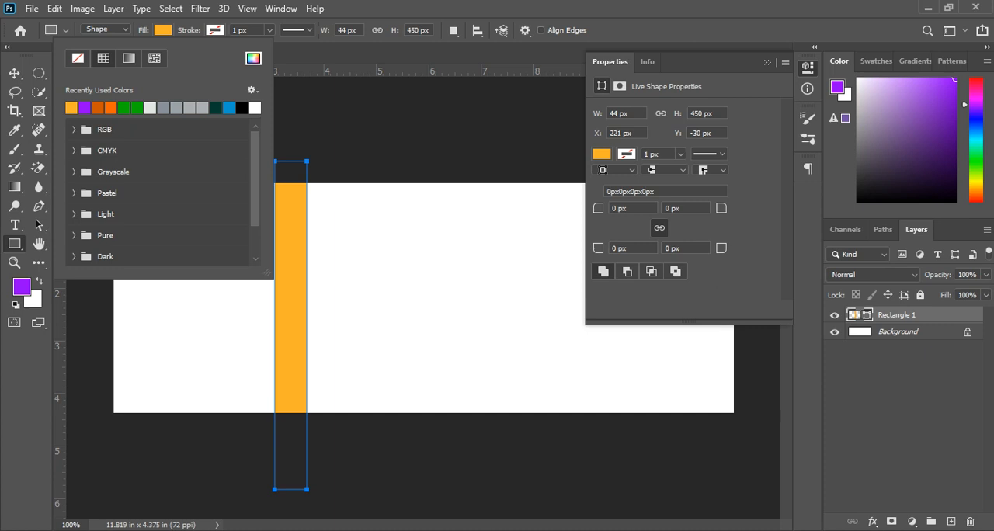
{"action": "left_click", "coordinate": [986, 275]}
{"action": "left_click_drag", "start_coordinate": [988, 292], "coordinate": [948, 292]}
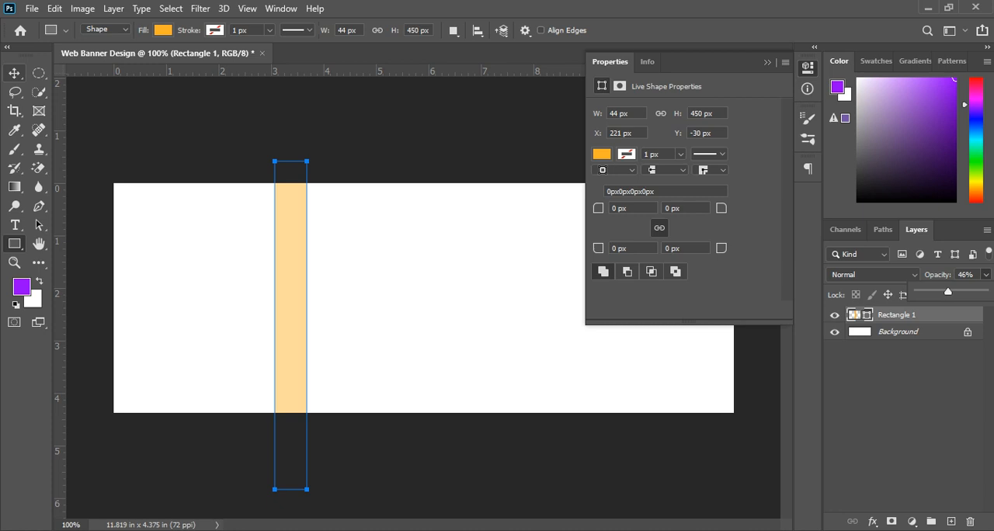
Step: Move the stripe toward the banner's left side, rotate it about 43° clockwise, and place it diagonally across the upper-left corner
{"action": "left_click", "coordinate": [14, 73]}
{"action": "left_click_drag", "start_coordinate": [301, 203], "coordinate": [268, 204]}
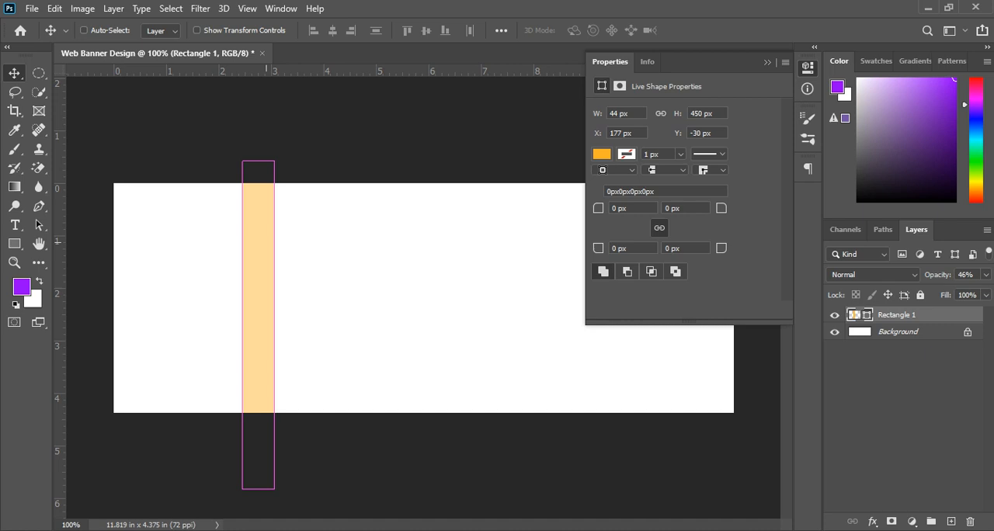
{"action": "key", "text": "ctrl+t"}
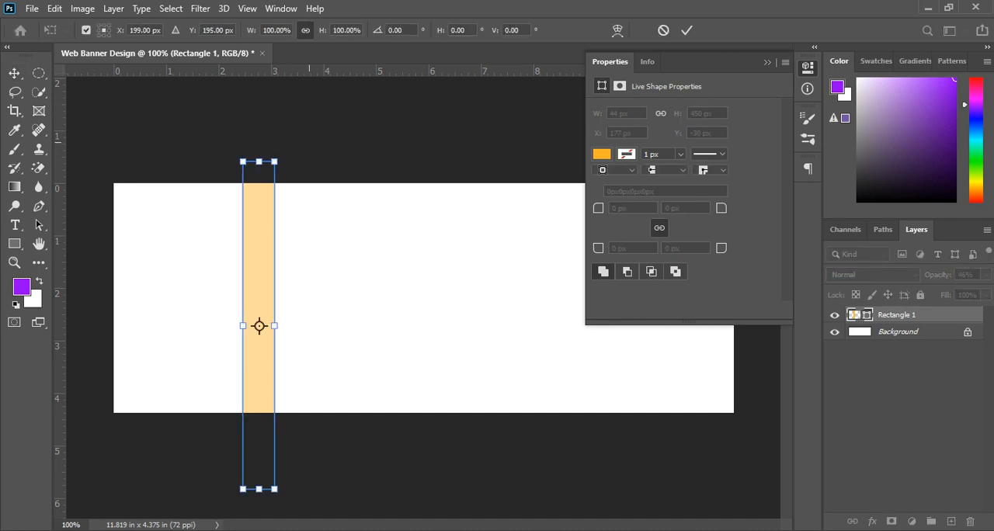
{"action": "left_click_drag", "start_coordinate": [309, 132], "coordinate": [419, 215]}
{"action": "left_click_drag", "start_coordinate": [260, 326], "coordinate": [225, 299]}
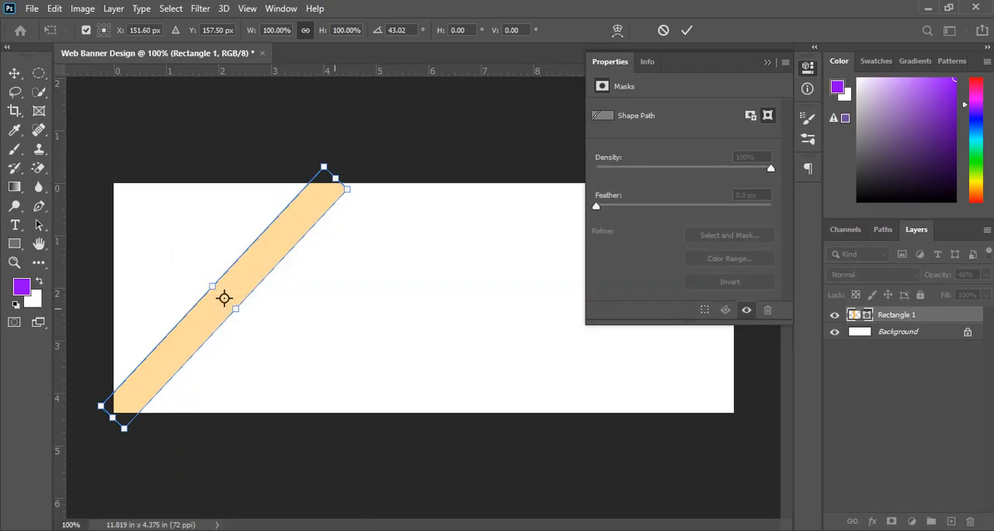
{"action": "left_click_drag", "start_coordinate": [224, 299], "coordinate": [199, 270]}
{"action": "key", "text": "ctrl+z"}
{"action": "key", "text": "Return"}
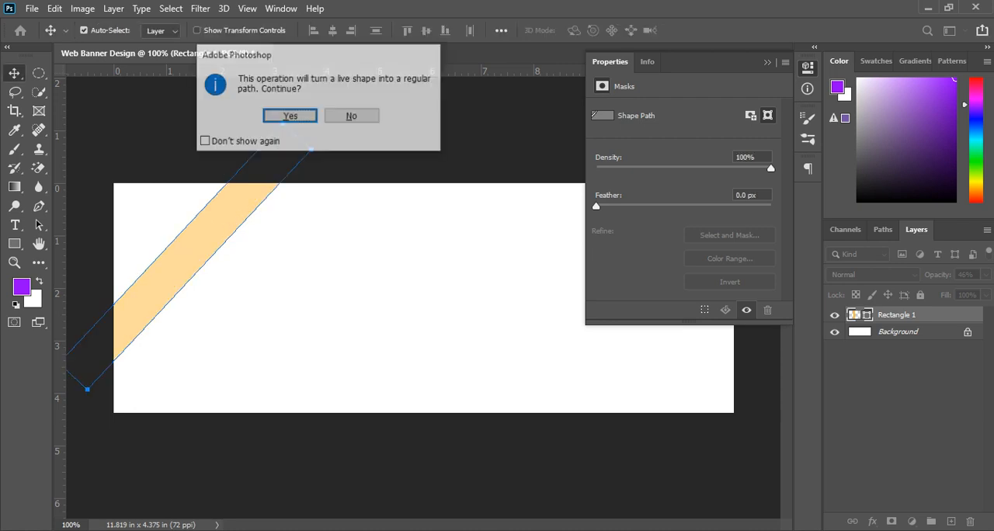
{"action": "key", "text": "Return"}
Step: Place a copy of the diagonal stripe flush along its lower-right edge and raise the copy's opacity to 90%
{"action": "left_click", "coordinate": [232, 239]}
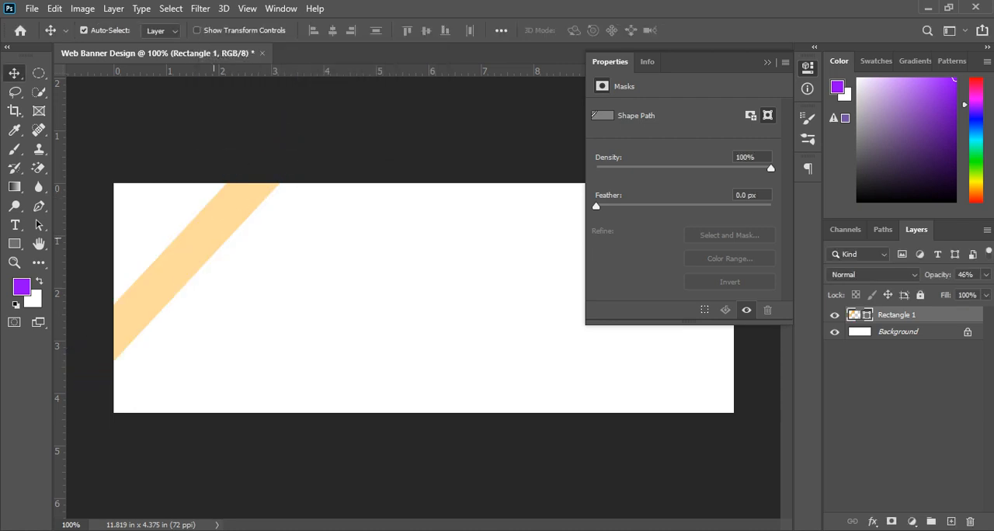
{"action": "left_click_drag", "start_coordinate": [212, 238], "coordinate": [223, 261]}
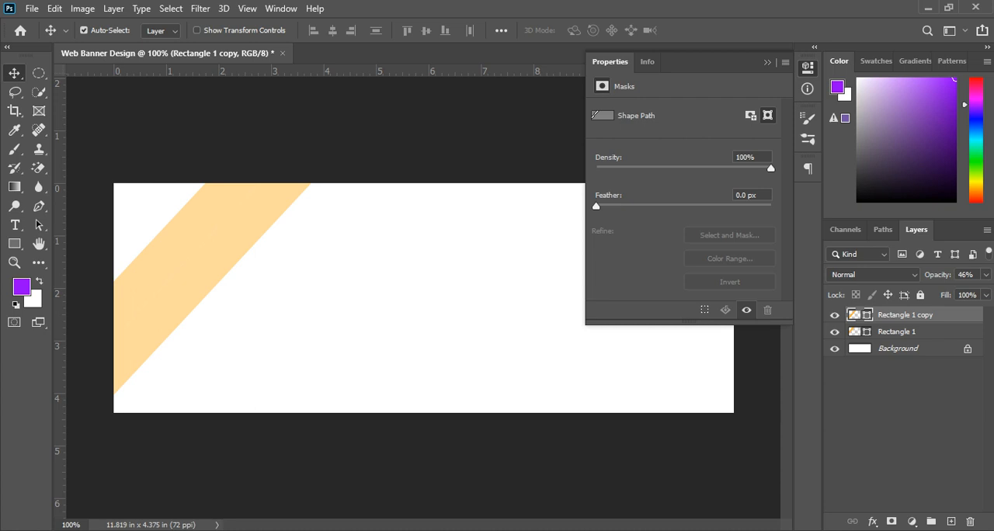
{"action": "left_click", "coordinate": [986, 274]}
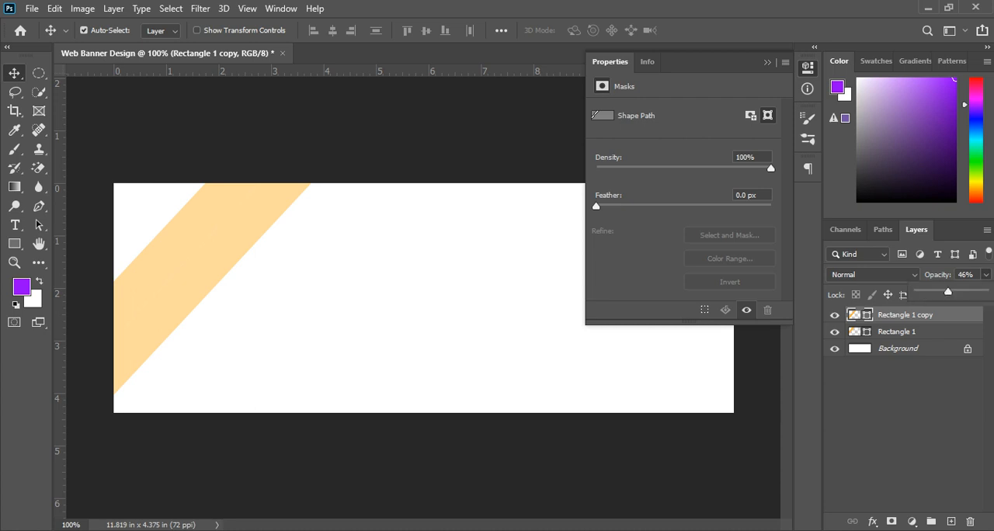
{"action": "left_click_drag", "start_coordinate": [948, 291], "coordinate": [977, 292]}
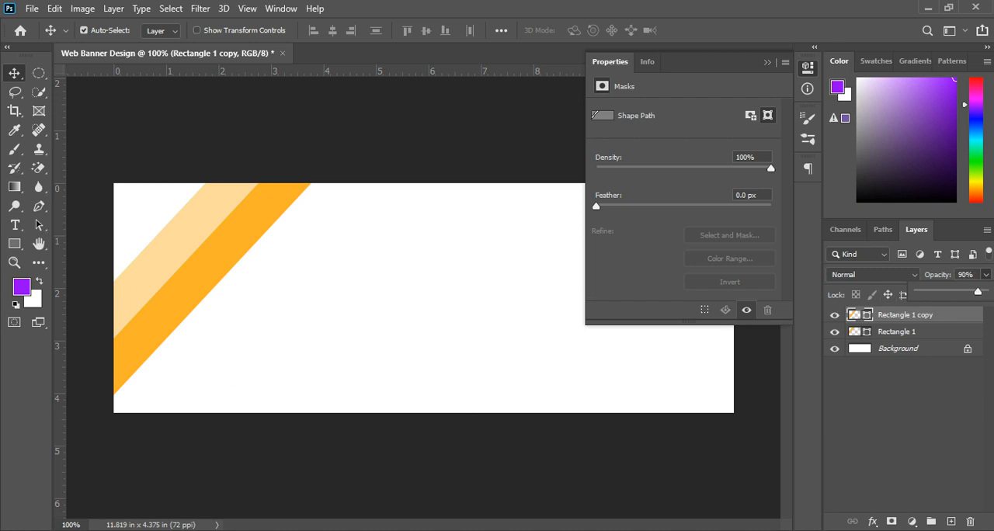
{"action": "left_click", "coordinate": [365, 272]}
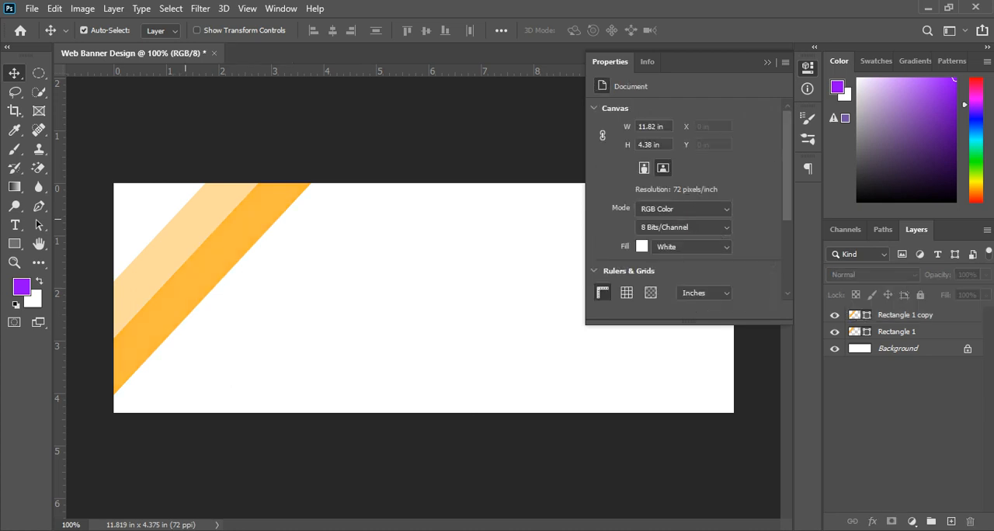
Step: Duplicate the pale diagonal stripe and place the copy flush along the lower-right edge of the darker orange stripe
{"action": "left_click", "coordinate": [177, 228]}
{"action": "left_click_drag", "start_coordinate": [178, 228], "coordinate": [229, 284]}
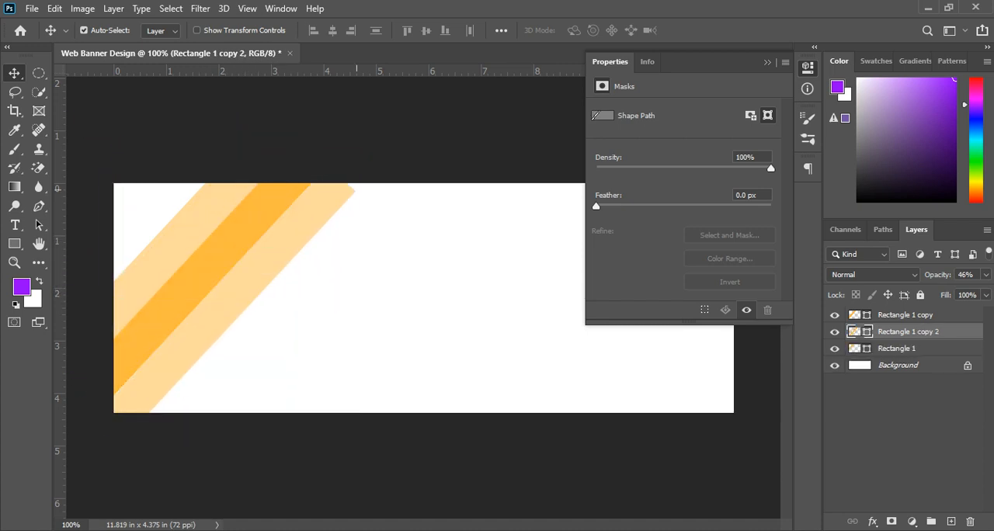
Step: Try to enlarge the lower-right pale stripe to about 109% width and 107% height so its end clears the banner's top edge
{"action": "scroll", "coordinate": [343, 170], "scroll_direction": "up", "scroll_amount": 8}
{"action": "scroll", "coordinate": [371, 227], "scroll_direction": "down", "scroll_amount": 8}
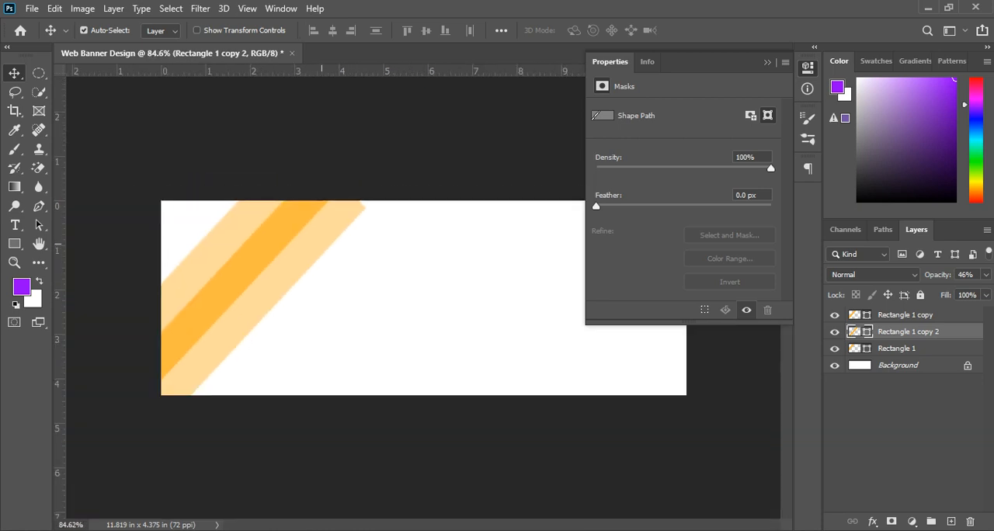
{"action": "key", "text": "ctrl"}
{"action": "key", "text": "ctrl+t"}
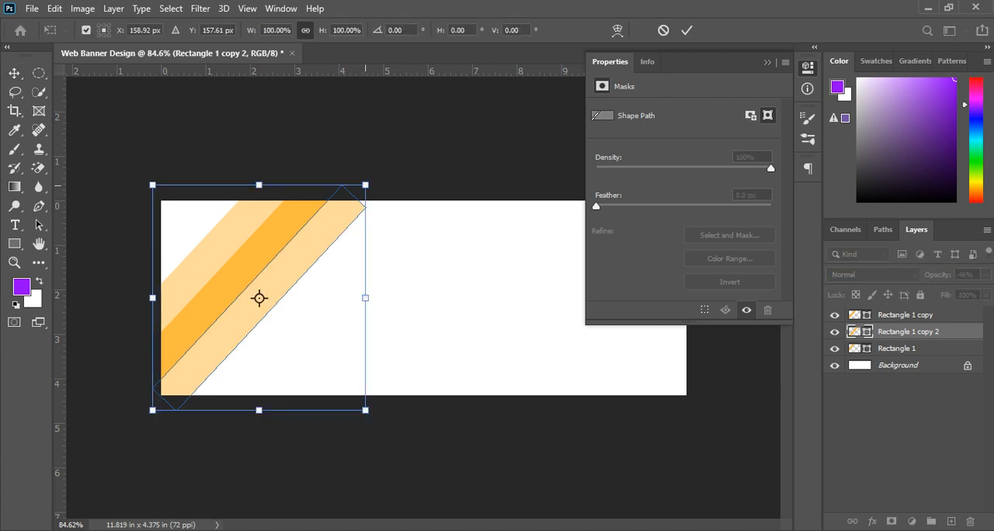
{"action": "left_click_drag", "start_coordinate": [365, 185], "coordinate": [383, 169]}
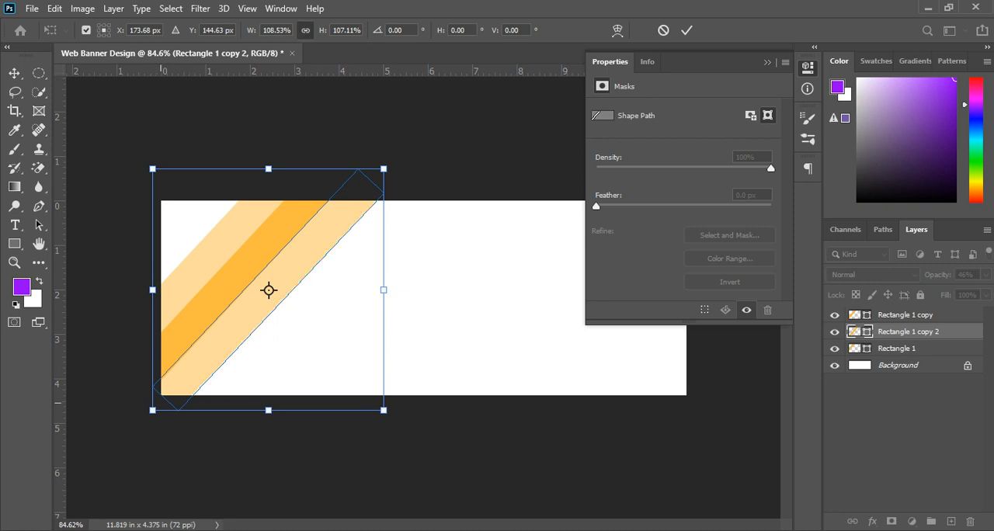
{"action": "key", "text": "ctrl+z"}
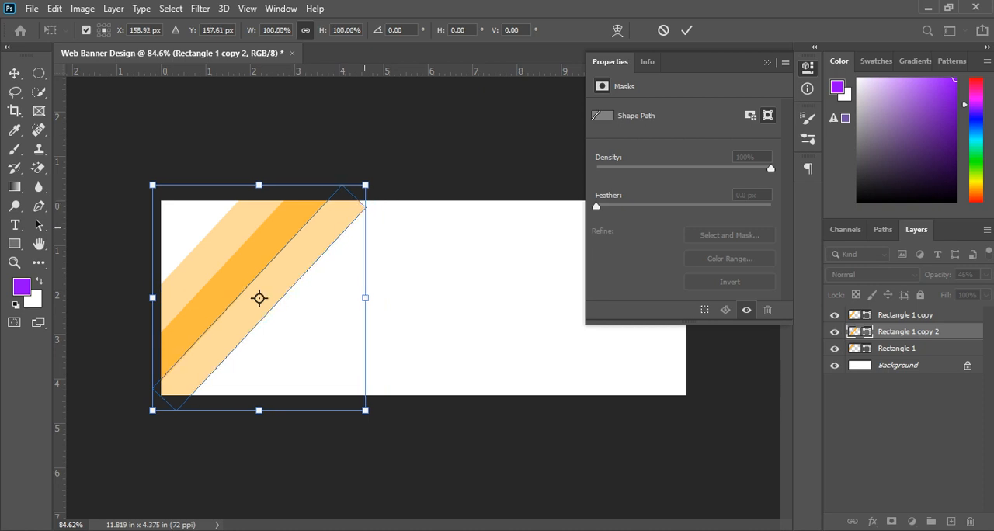
{"action": "key", "text": "Return"}
{"action": "scroll", "coordinate": [364, 228], "scroll_direction": "up", "scroll_amount": 5}
{"action": "scroll", "coordinate": [364, 227], "scroll_direction": "down", "scroll_amount": 5}
{"action": "scroll", "coordinate": [173, 406], "scroll_direction": "up", "scroll_amount": 3}
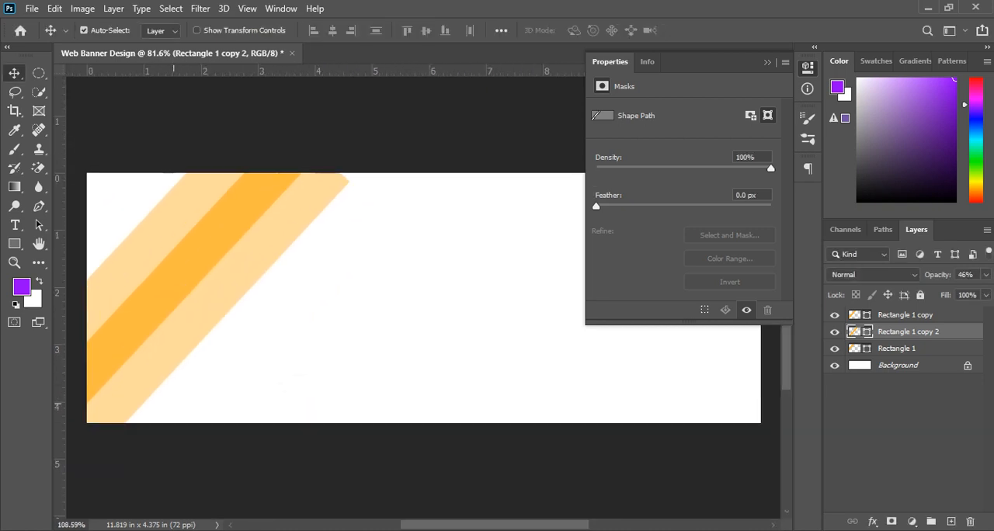
{"action": "scroll", "coordinate": [423, 295], "scroll_direction": "up", "scroll_amount": 2}
{"action": "scroll", "coordinate": [423, 296], "scroll_direction": "down", "scroll_amount": 3}
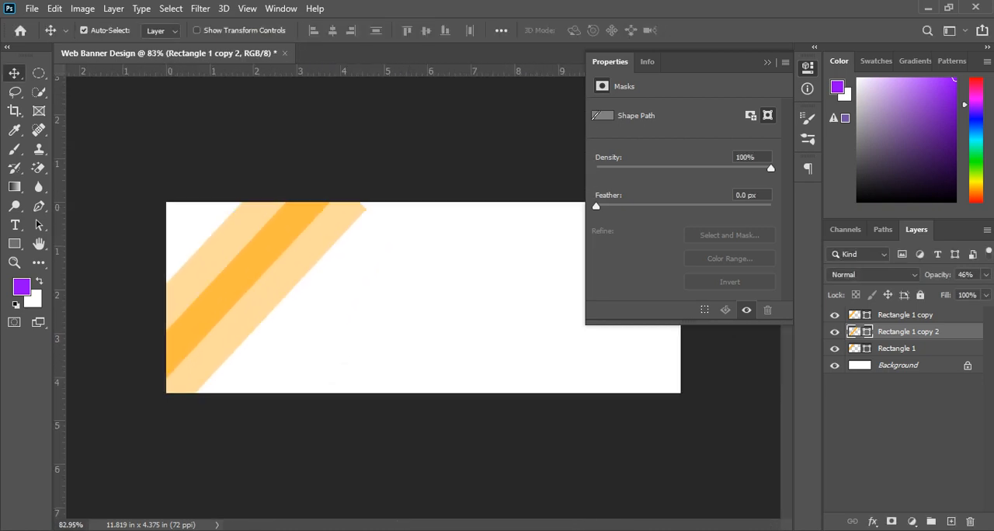
Step: Try to stretch the lower-right pale stripe to about 103% height and nudge it against the darker stripe
{"action": "key", "text": "ctrl"}
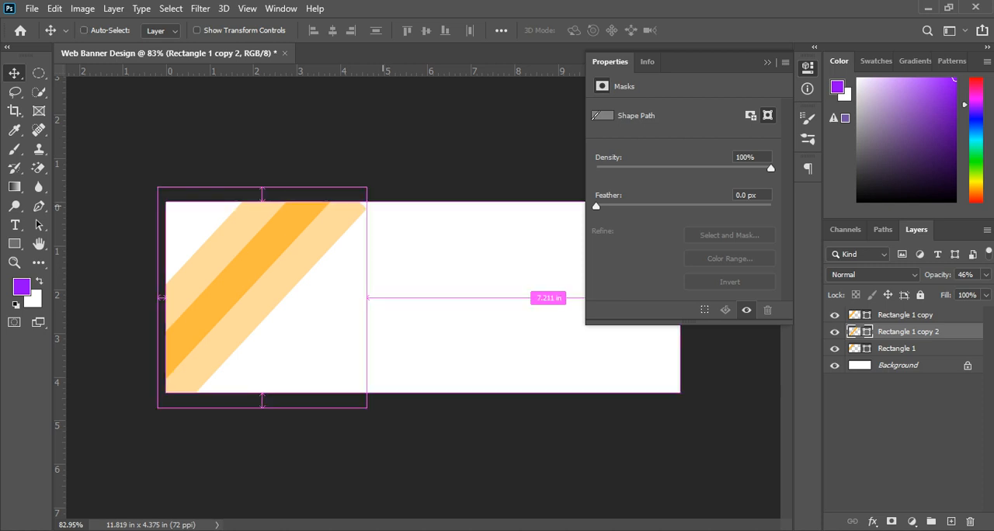
{"action": "key", "text": "ctrl+t"}
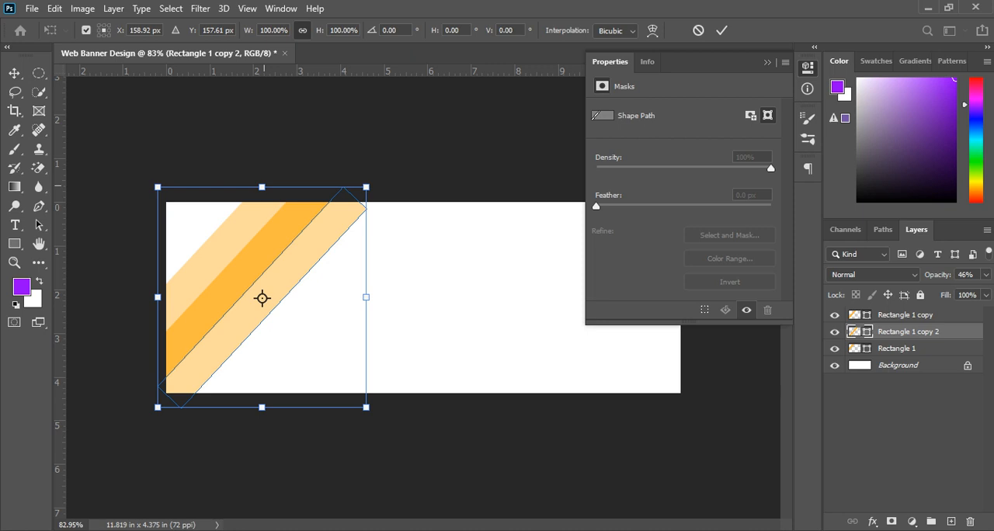
{"action": "left_click_drag", "start_coordinate": [265, 186], "coordinate": [287, 173]}
{"action": "key", "text": "ctrl+z"}
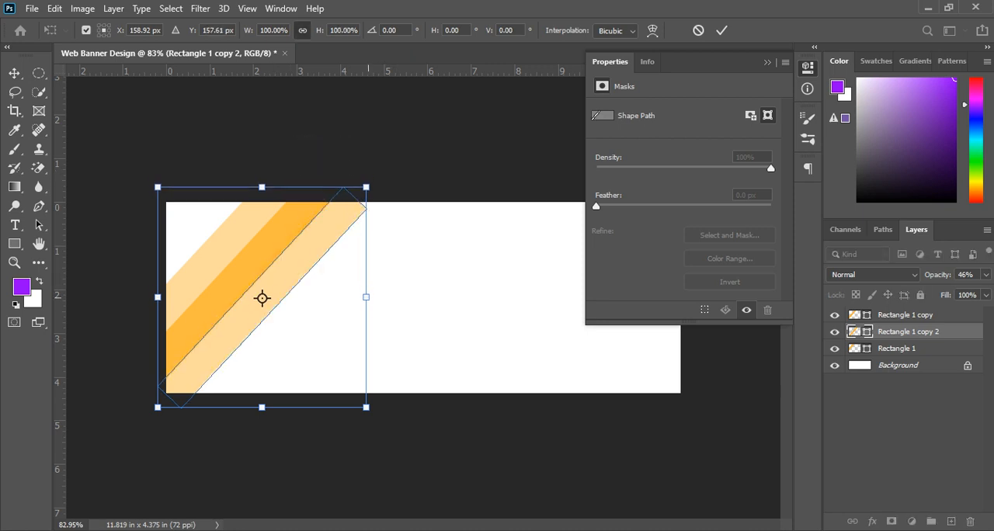
{"action": "left_click_drag", "start_coordinate": [368, 297], "coordinate": [381, 254]}
{"action": "key", "text": "ctrl+z"}
{"action": "left_click_drag", "start_coordinate": [264, 187], "coordinate": [292, 181]}
{"action": "left_click_drag", "start_coordinate": [333, 225], "coordinate": [335, 229]}
{"action": "key", "text": "Up"}
{"action": "key", "text": "Up"}
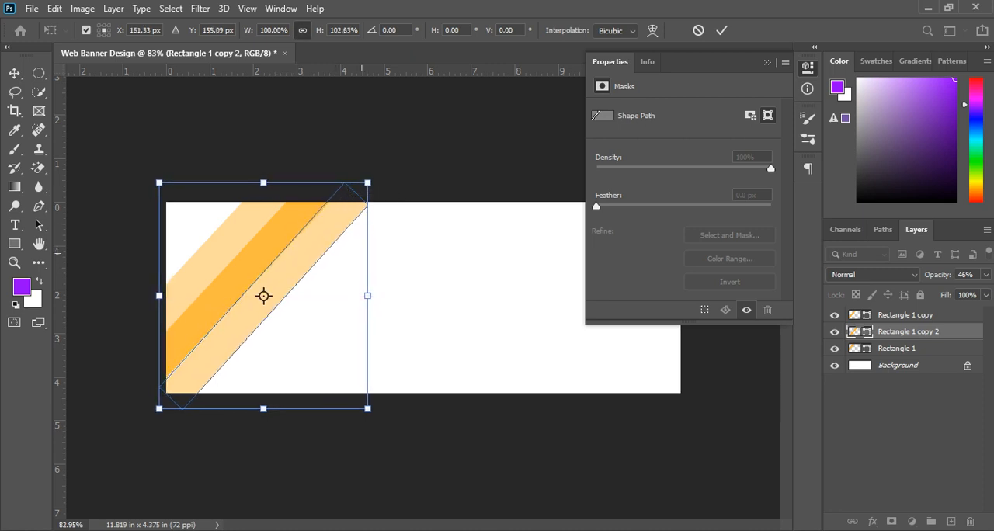
{"action": "key", "text": "Right"}
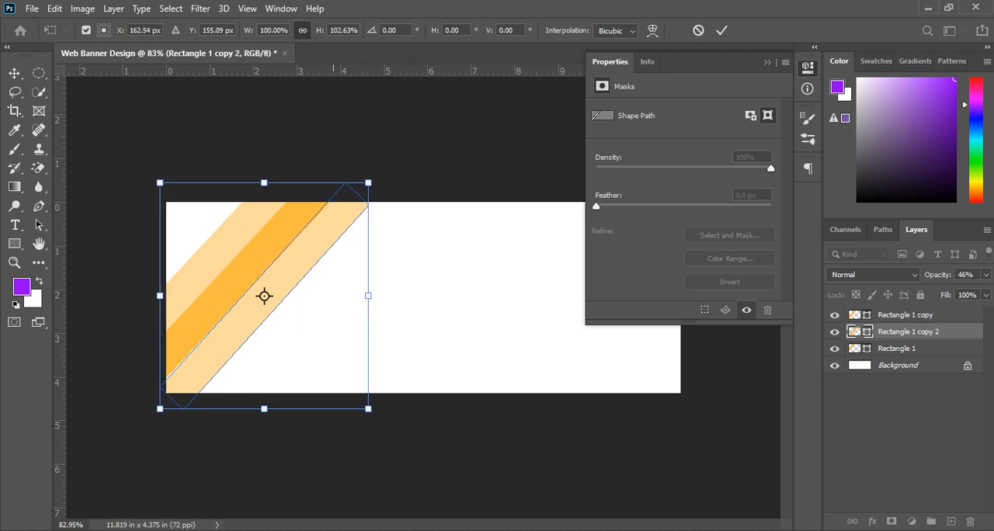
{"action": "key", "text": "Return"}
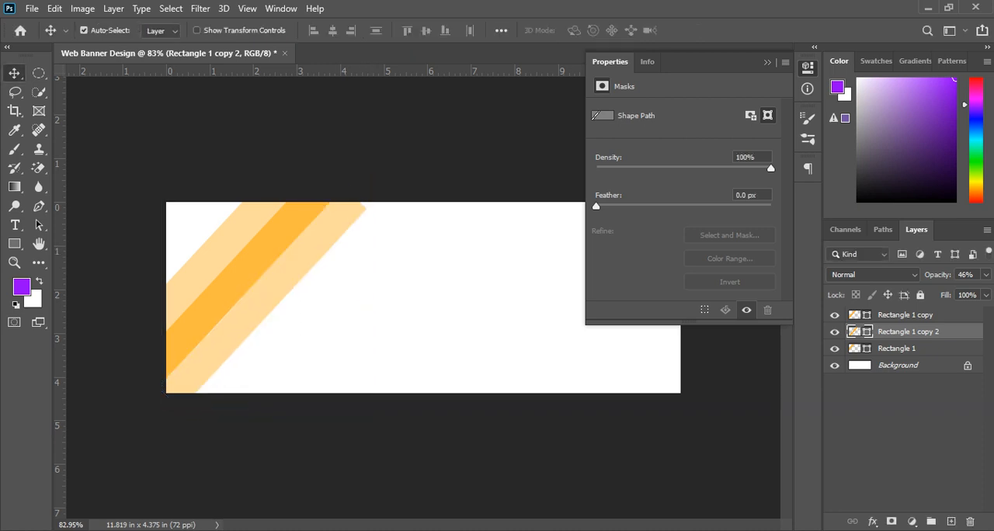
Step: Scale the lower-right pale stripe to about 106% width and 105% height so its end extends beyond the banner's top edge
{"action": "scroll", "coordinate": [386, 243], "scroll_direction": "up", "scroll_amount": 4}
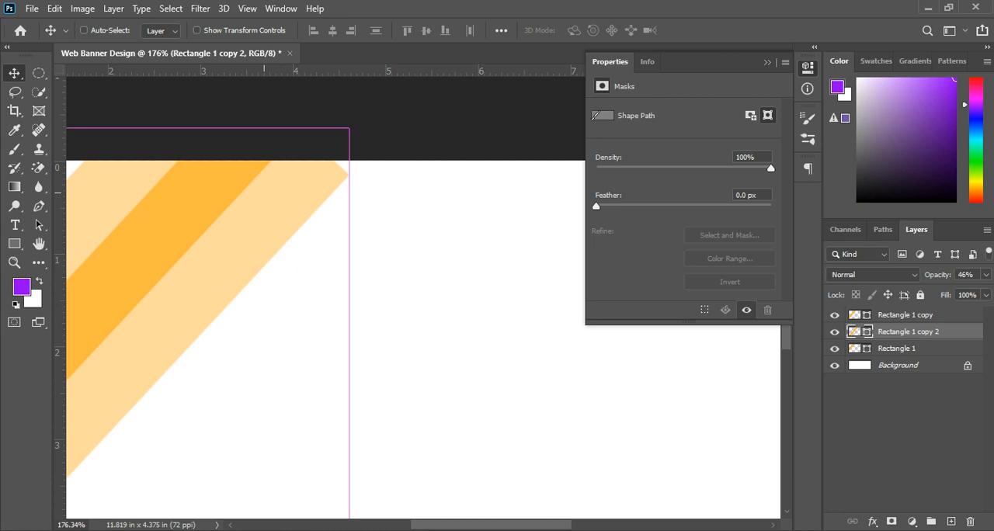
{"action": "key", "text": "ctrl+t"}
{"action": "left_click_drag", "start_coordinate": [349, 127], "coordinate": [376, 104]}
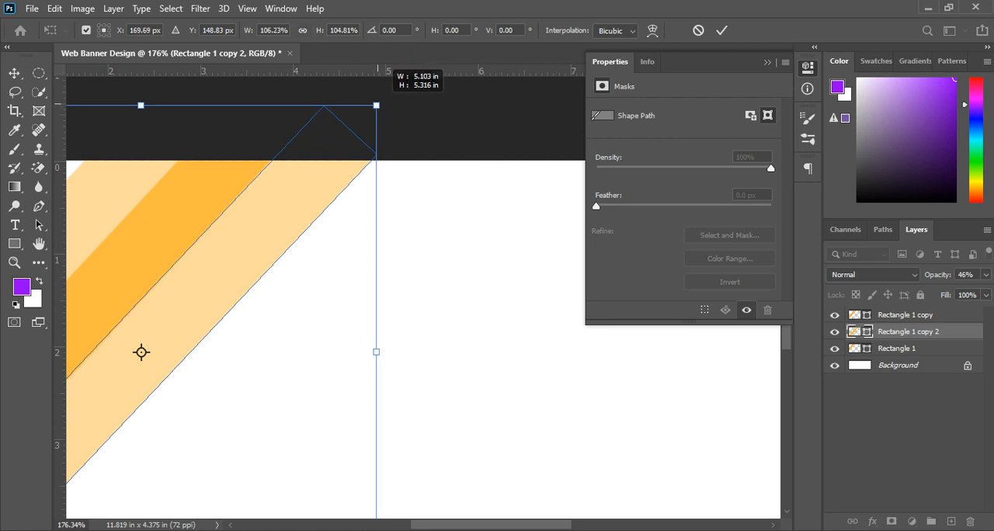
{"action": "key", "text": "Return"}
{"action": "scroll", "coordinate": [341, 311], "scroll_direction": "down", "scroll_amount": 5}
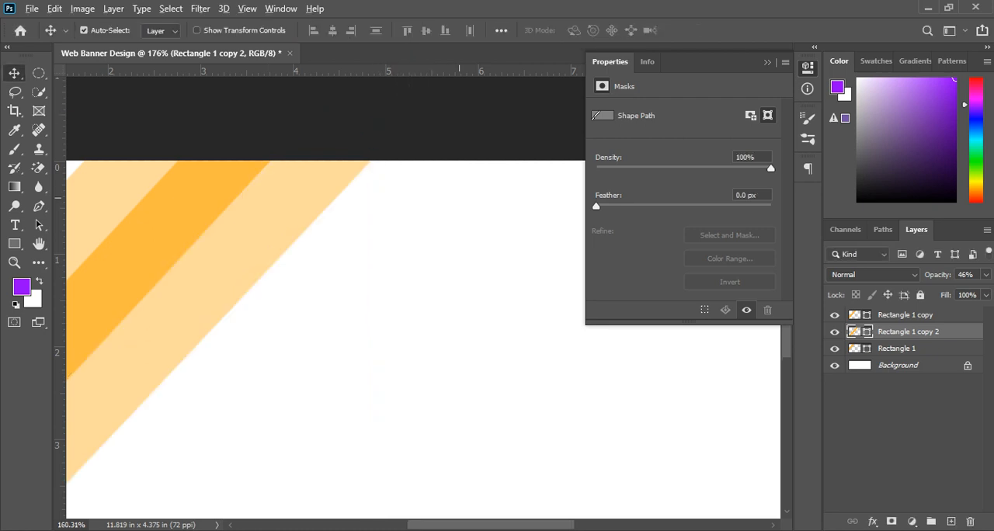
Step: Shift the enlarged pale stripe slightly horizontally to align it with the darker stripe's lower-right edge
{"action": "scroll", "coordinate": [342, 311], "scroll_direction": "up", "scroll_amount": 2}
{"action": "scroll", "coordinate": [167, 334], "scroll_direction": "up", "scroll_amount": 1}
{"action": "scroll", "coordinate": [186, 326], "scroll_direction": "down", "scroll_amount": 2}
{"action": "scroll", "coordinate": [163, 331], "scroll_direction": "up", "scroll_amount": 14}
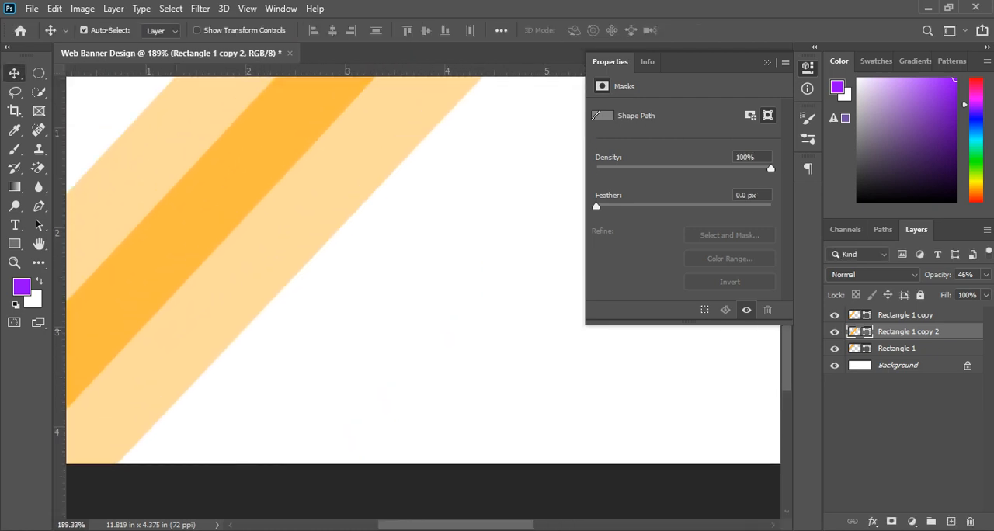
{"action": "scroll", "coordinate": [196, 294], "scroll_direction": "up", "scroll_amount": 1}
{"action": "left_click_drag", "start_coordinate": [243, 277], "coordinate": [249, 312]}
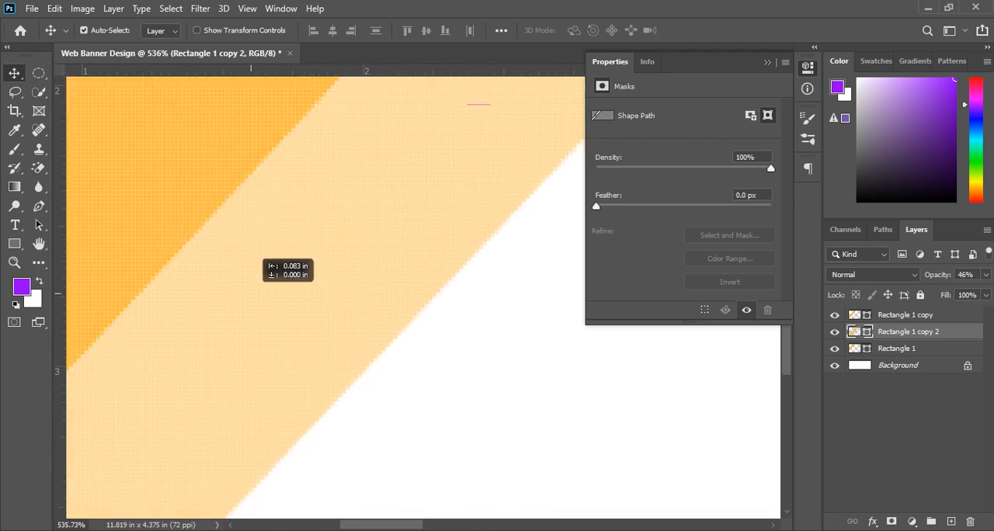
{"action": "scroll", "coordinate": [249, 312], "scroll_direction": "down", "scroll_amount": 7}
{"action": "scroll", "coordinate": [249, 313], "scroll_direction": "down", "scroll_amount": 10}
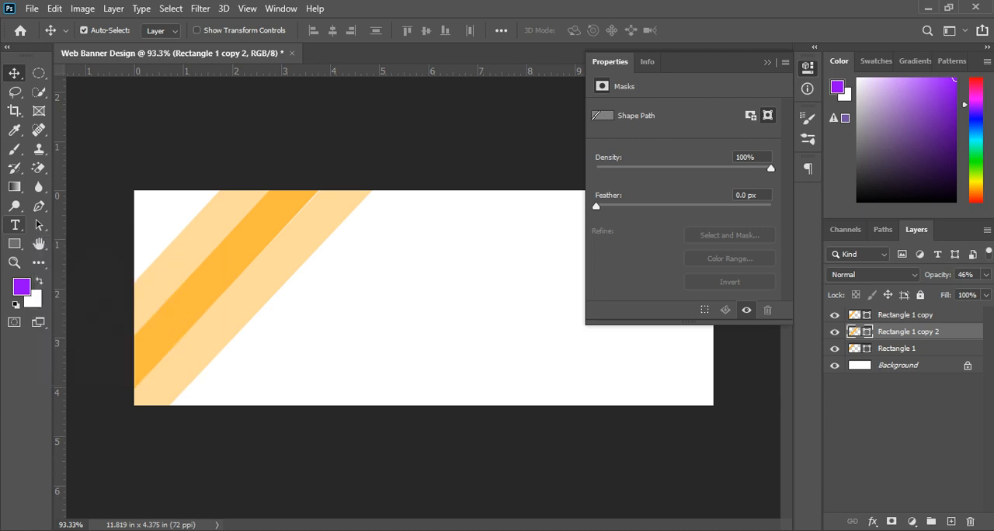
Step: Add a horizontal text layer over the upper part of the stripes, clear its placeholder text, and set the font size to 48 pt
{"action": "left_click", "coordinate": [15, 225]}
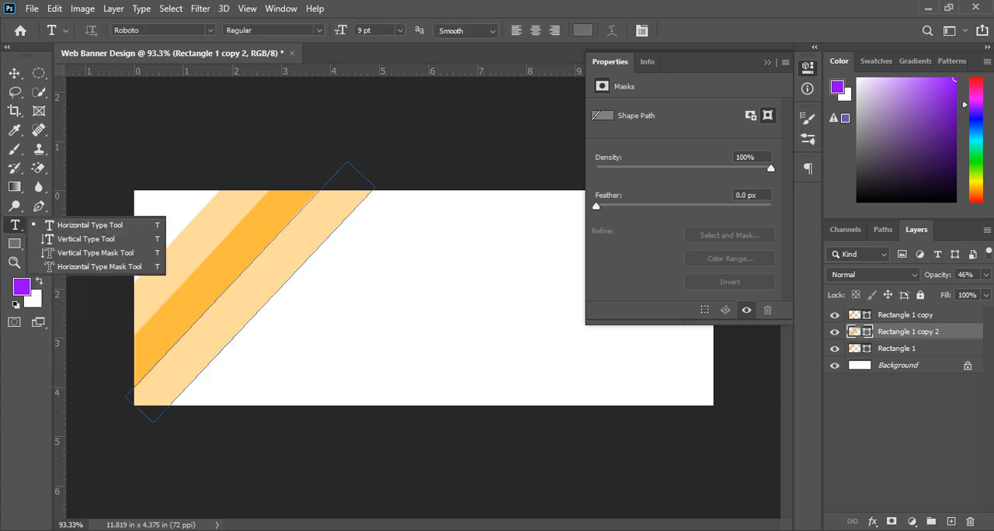
{"action": "left_click", "coordinate": [952, 522]}
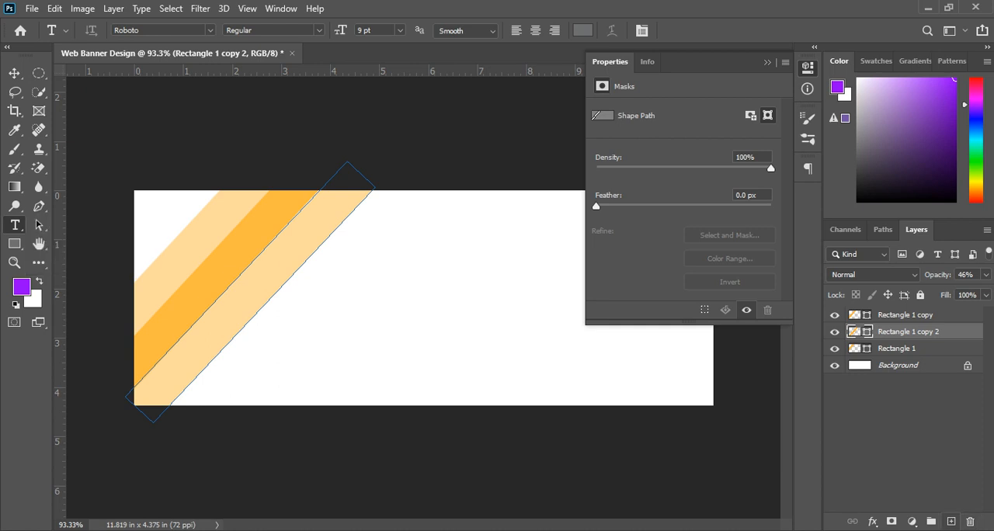
{"action": "left_click_drag", "start_coordinate": [889, 332], "coordinate": [889, 310]}
{"action": "left_click", "coordinate": [262, 234]}
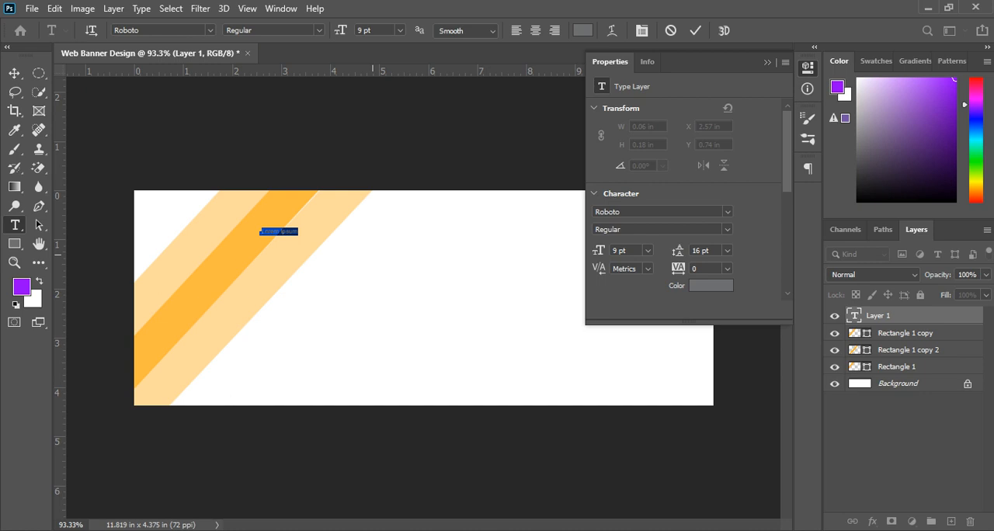
{"action": "key", "text": "BackSpace"}
{"action": "left_click", "coordinate": [400, 30]}
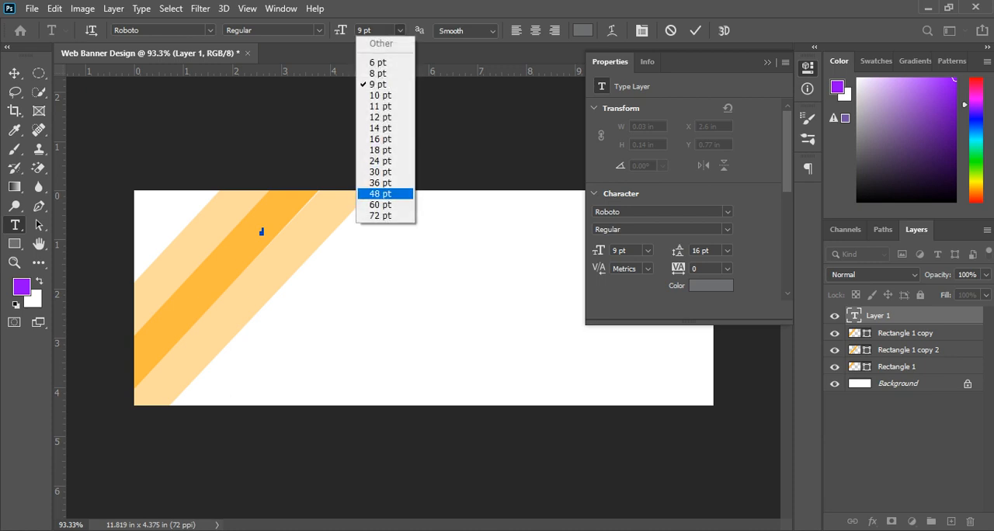
{"action": "left_click", "coordinate": [384, 193]}
{"action": "key", "text": "ctrl+Return"}
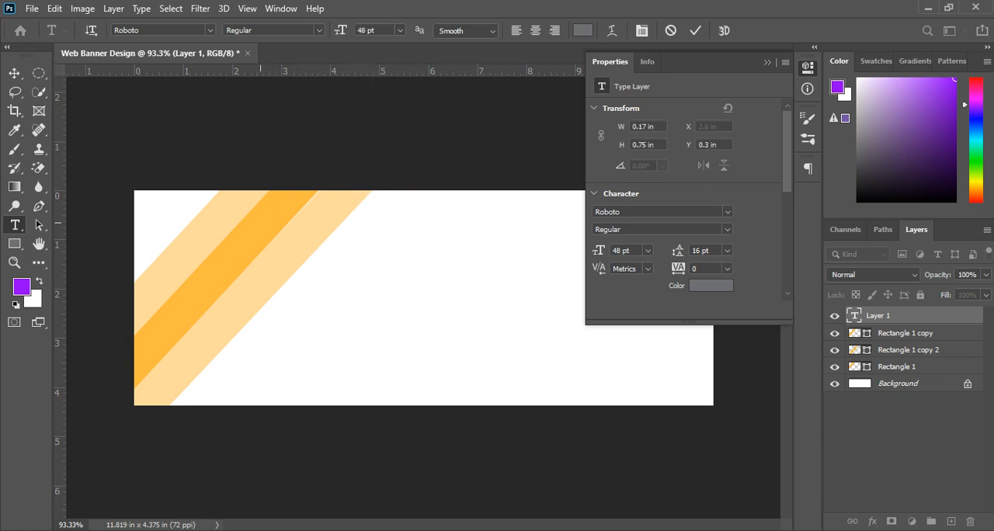
{"action": "left_click", "coordinate": [261, 222]}
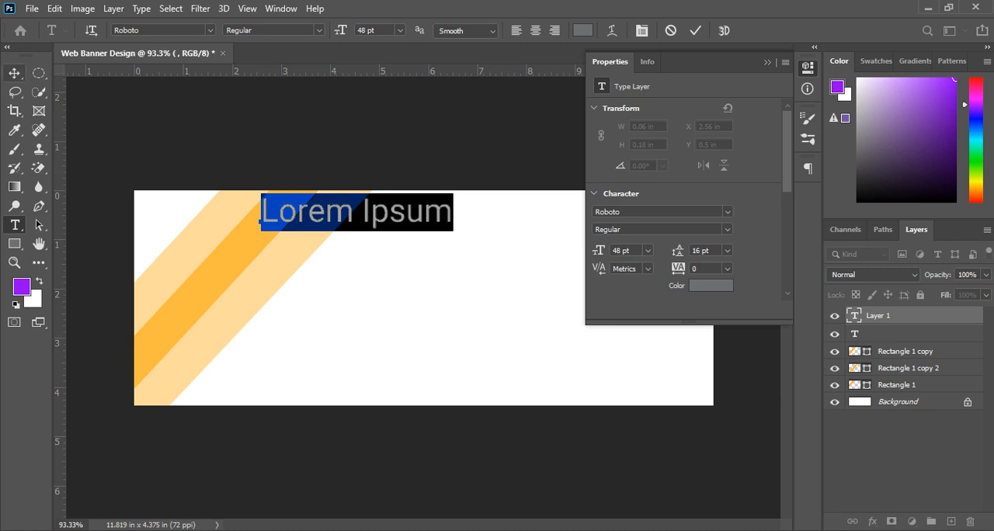
{"action": "key", "text": "Escape"}
{"action": "key", "text": "v"}
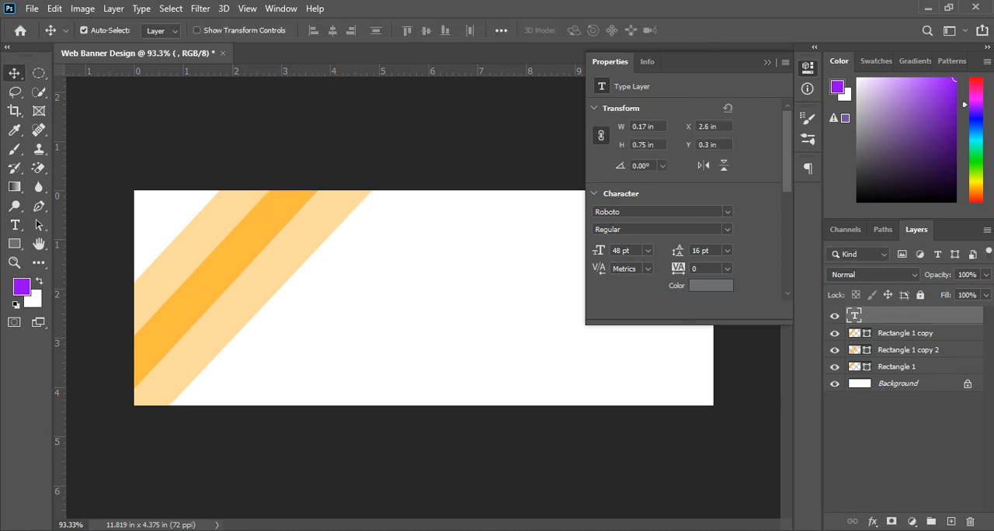
Step: Reopen the blank text layer for editing and set its colour to near-black #131313
{"action": "double_click", "coordinate": [854, 315]}
{"action": "left_click", "coordinate": [22, 287]}
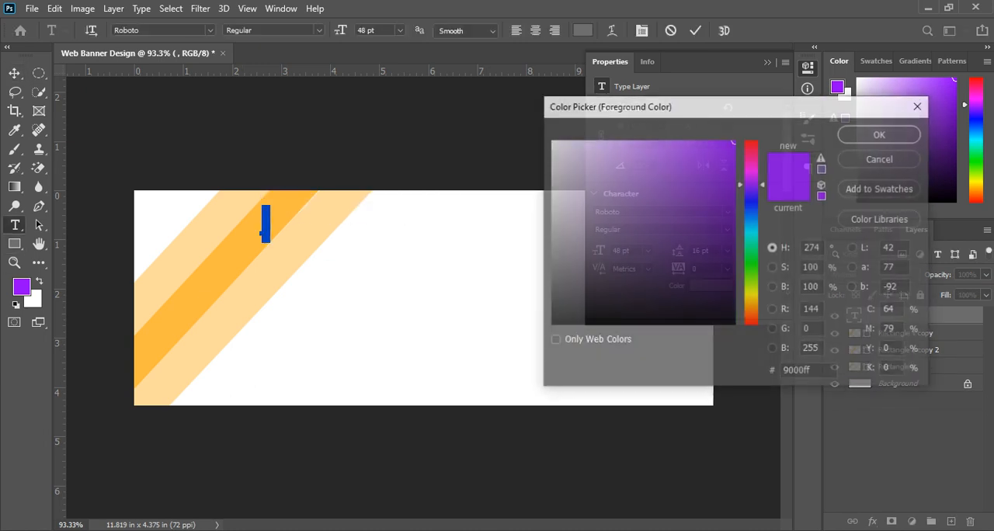
{"action": "left_click_drag", "start_coordinate": [552, 313], "coordinate": [550, 312]}
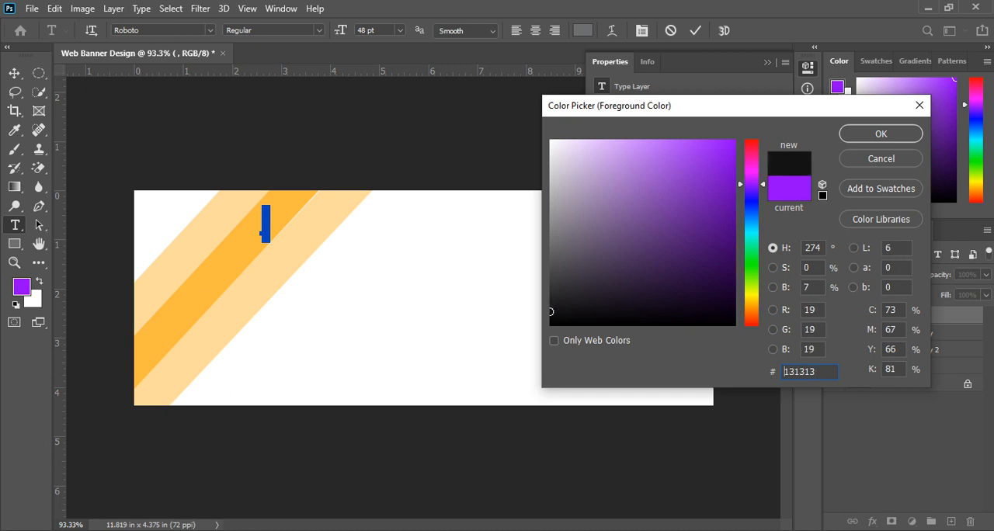
{"action": "key", "text": "Return"}
Step: Enter the heading WEB BANNER and move it slightly to the left across the stripes
{"action": "type", "text": "W"}
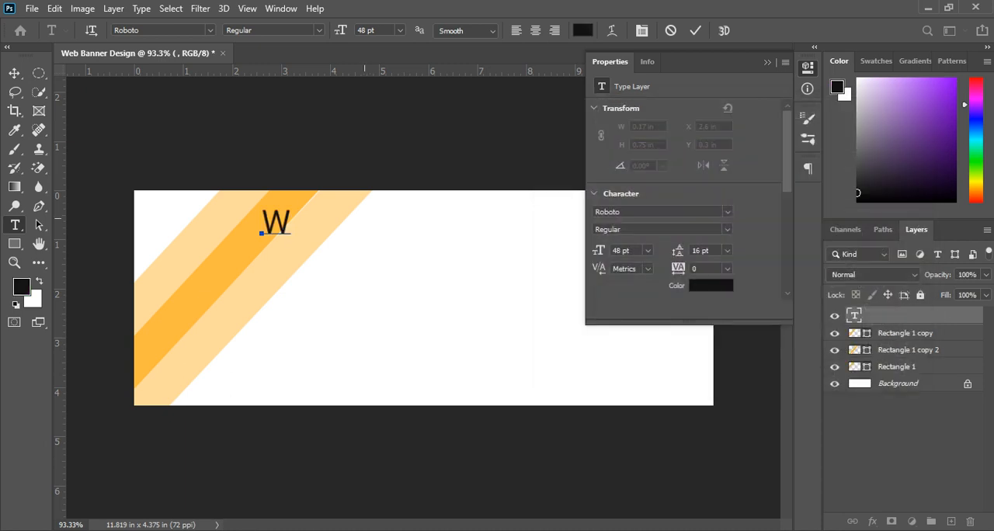
{"action": "type", "text": "EB BE"}
{"action": "key", "text": "BackSpace"}
{"action": "type", "text": "ANNER"}
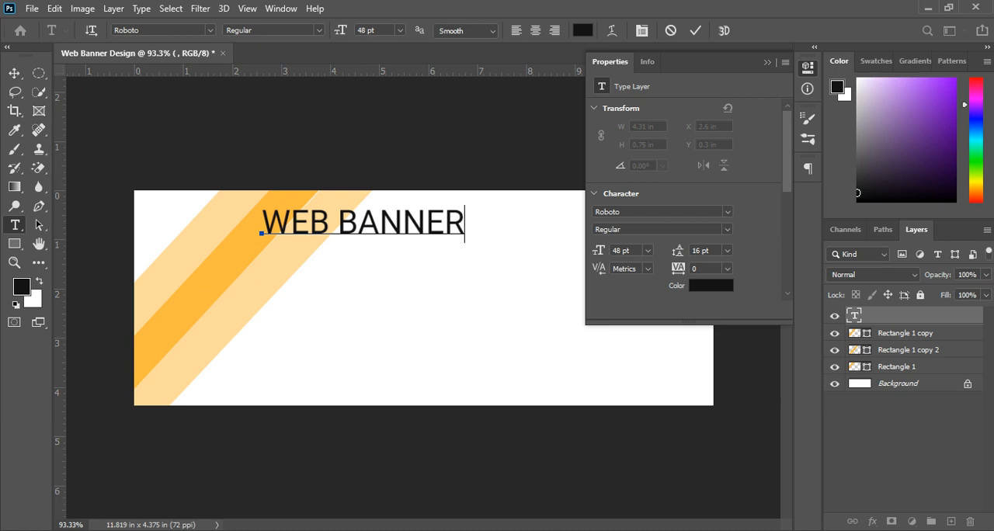
{"action": "left_click", "coordinate": [14, 73]}
{"action": "left_click_drag", "start_coordinate": [354, 225], "coordinate": [329, 226]}
Step: Nudge the lower-right pale stripe three small increments to the left and deselect it
{"action": "left_click", "coordinate": [341, 211]}
{"action": "key", "text": "Left"}
{"action": "key", "text": "Left"}
{"action": "key", "text": "Left"}
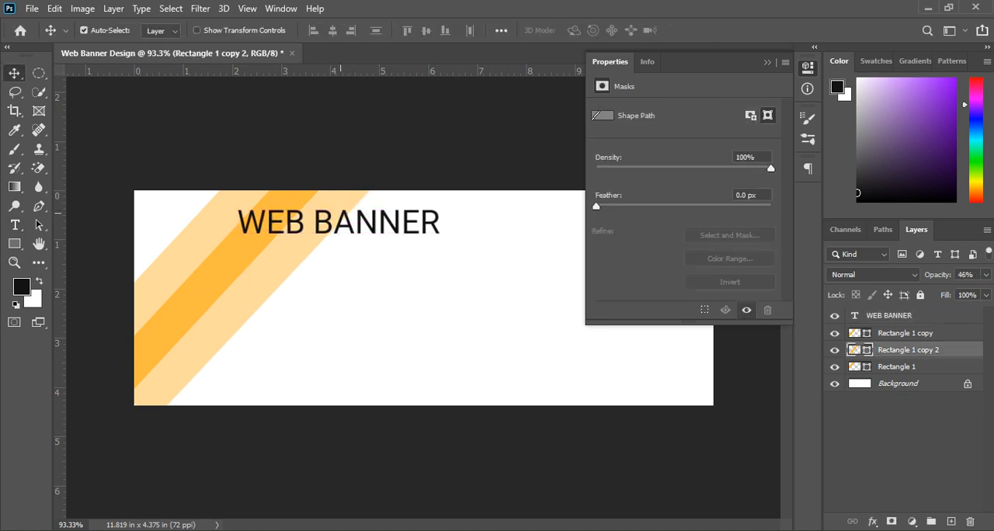
{"action": "left_click", "coordinate": [256, 428]}
Step: Reposition the lower-right pale stripe slightly down and to the left, closing it up against the darker orange stripe
{"action": "scroll", "coordinate": [194, 361], "scroll_direction": "up", "scroll_amount": 4}
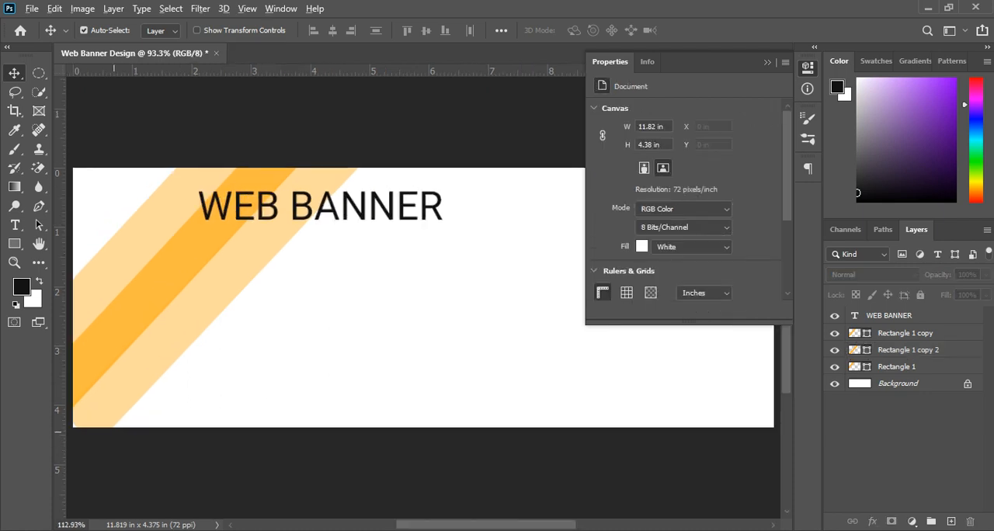
{"action": "left_click_drag", "start_coordinate": [194, 361], "coordinate": [395, 322]}
{"action": "left_click_drag", "start_coordinate": [305, 340], "coordinate": [296, 347]}
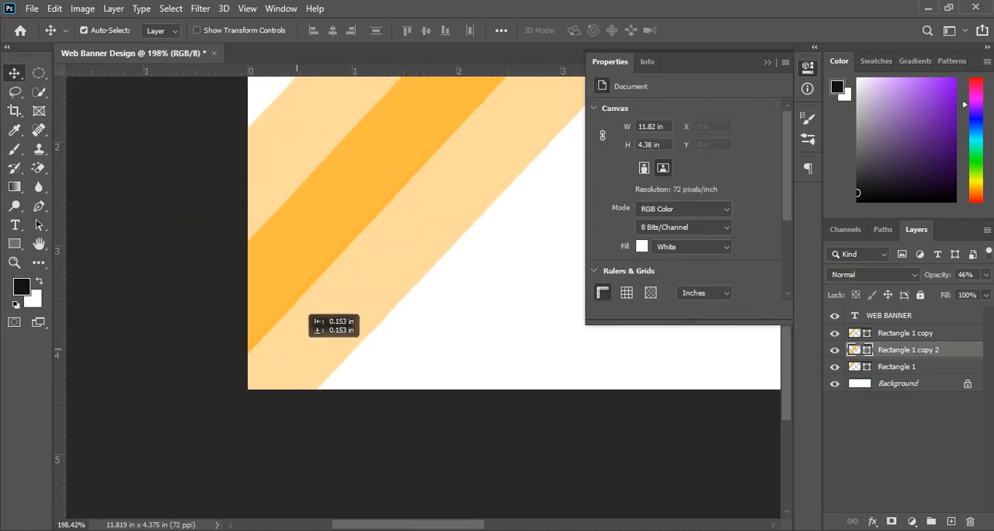
{"action": "key", "text": "ctrl+0"}
{"action": "key", "text": "ctrl+plus"}
{"action": "scroll", "coordinate": [377, 249], "scroll_direction": "down", "scroll_amount": 1}
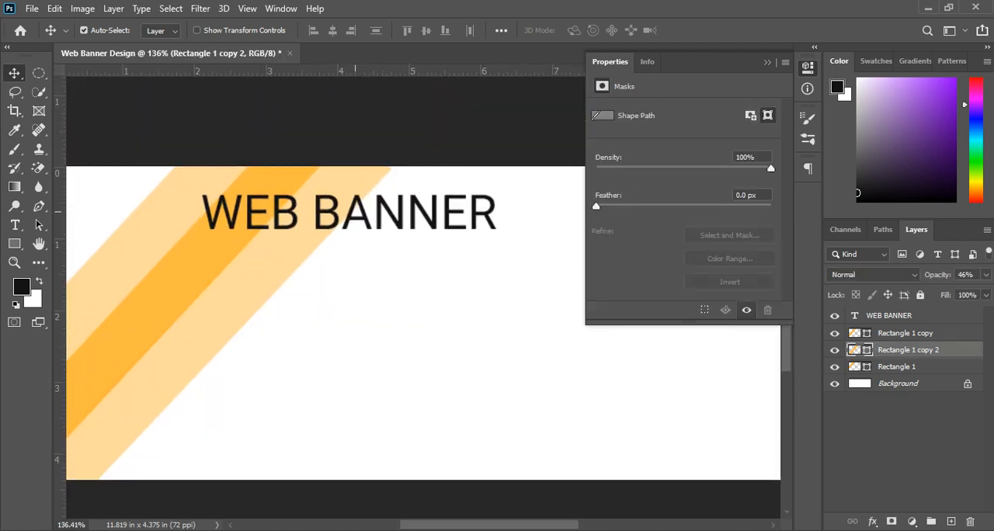
Step: Shift the WEB BANNER heading slightly to the left and recolour its text dark blue #002975
{"action": "left_click_drag", "start_coordinate": [330, 214], "coordinate": [306, 214]}
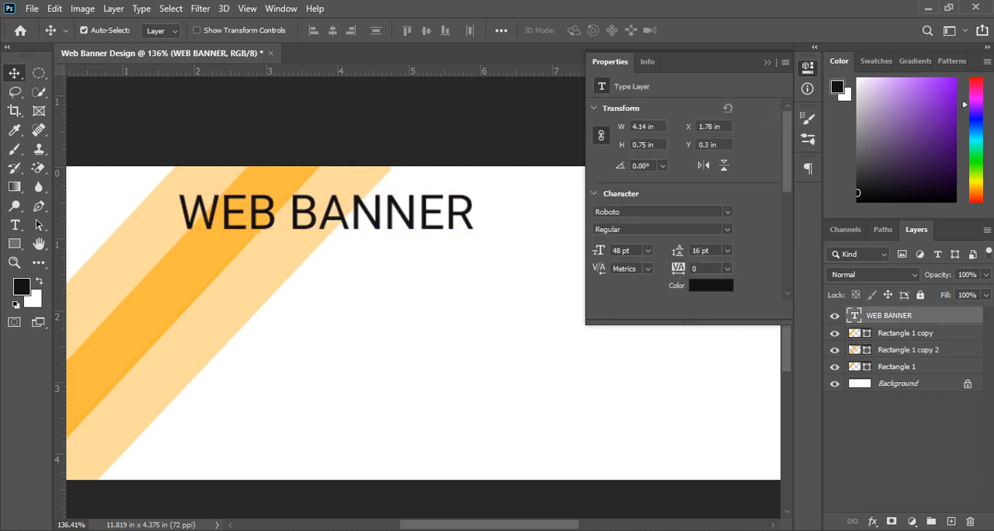
{"action": "key", "text": "t"}
{"action": "double_click", "coordinate": [177, 229]}
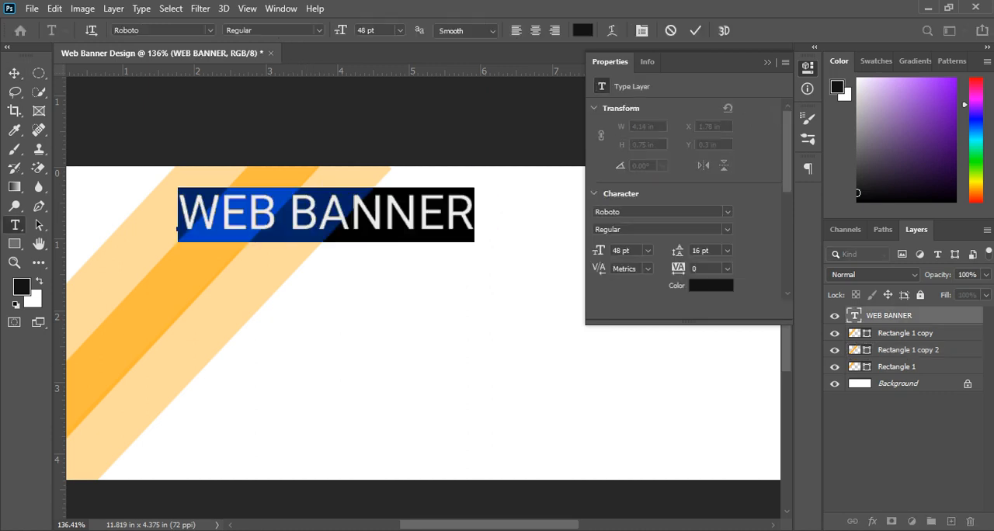
{"action": "left_click", "coordinate": [836, 81]}
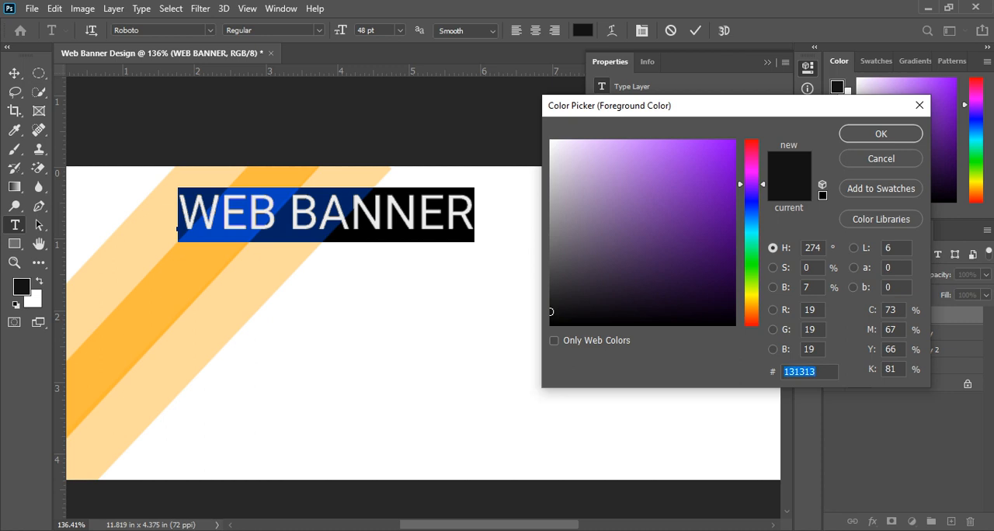
{"action": "type", "text": "002c7e"}
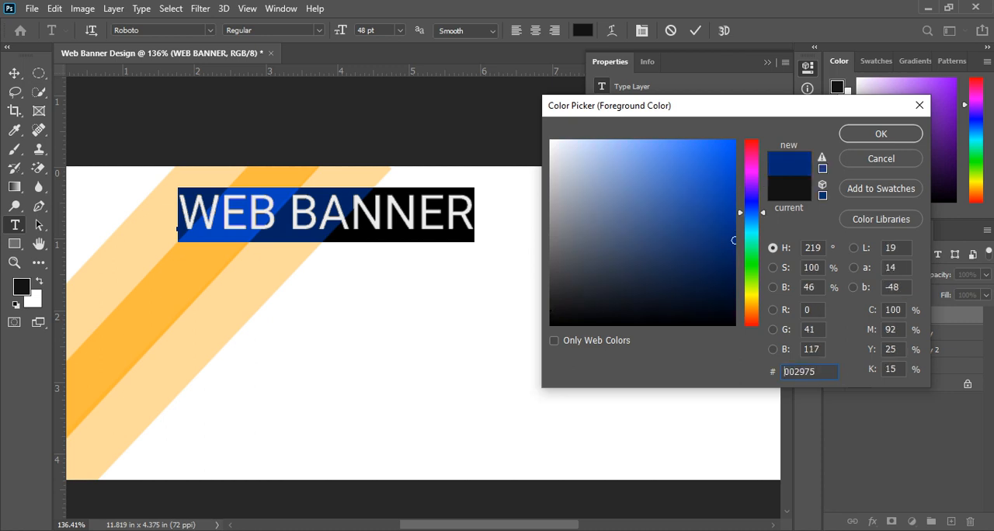
{"action": "key", "text": "Return"}
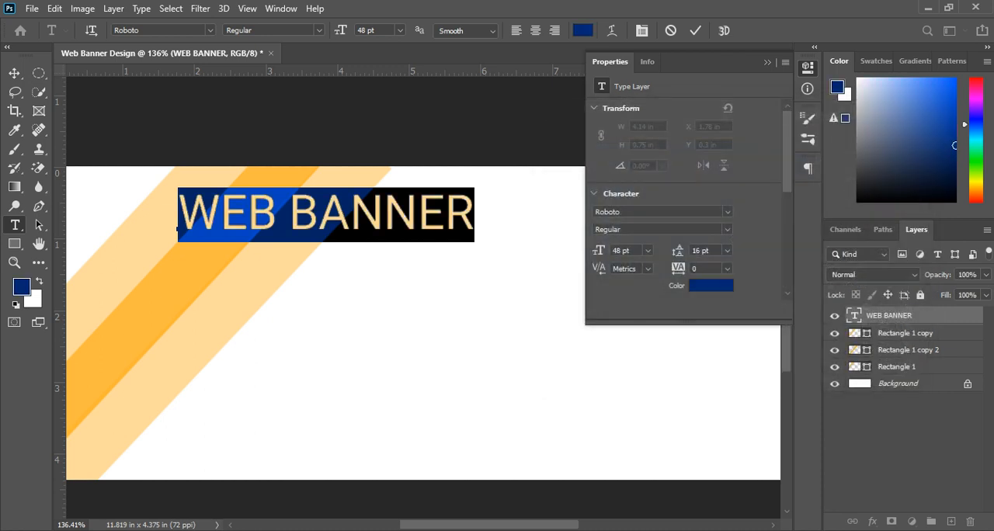
Step: Set the WEB BANNER heading to bold at 30 pt and move it slightly to the right
{"action": "left_click", "coordinate": [141, 31]}
{"action": "left_click", "coordinate": [319, 30]}
{"action": "left_click", "coordinate": [284, 137]}
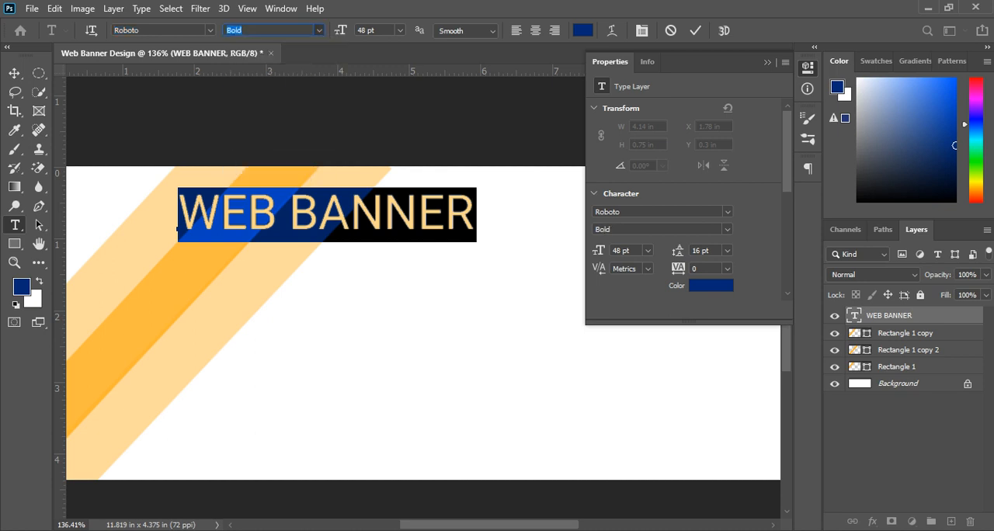
{"action": "left_click", "coordinate": [400, 30]}
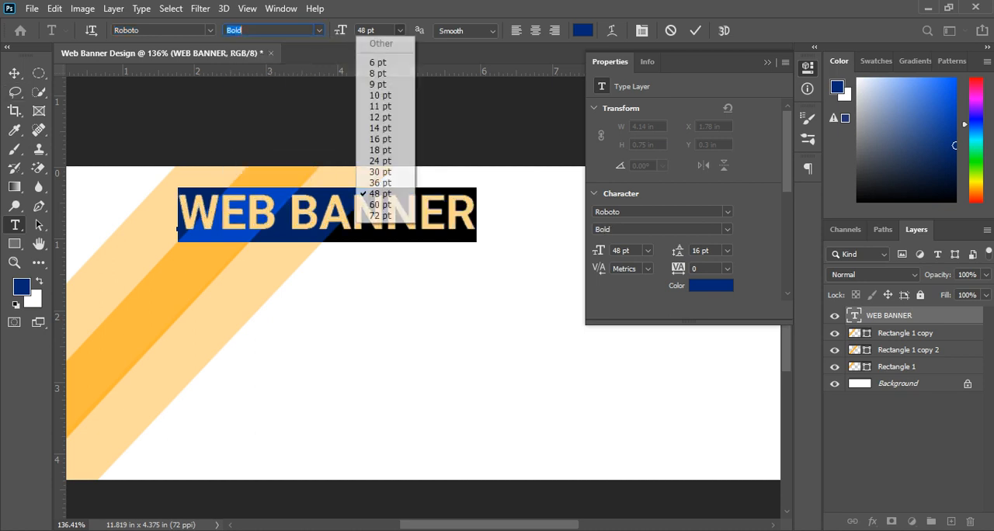
{"action": "left_click", "coordinate": [380, 161]}
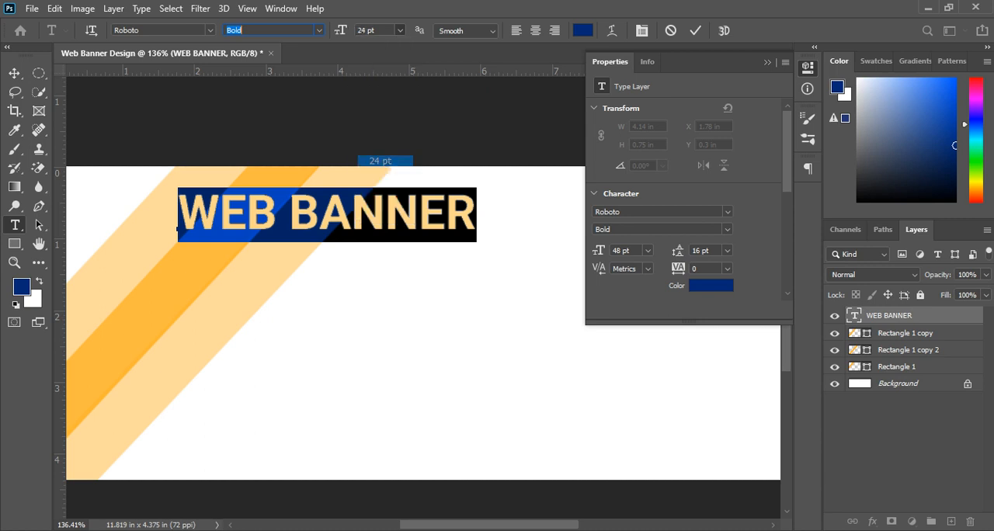
{"action": "left_click", "coordinate": [400, 30]}
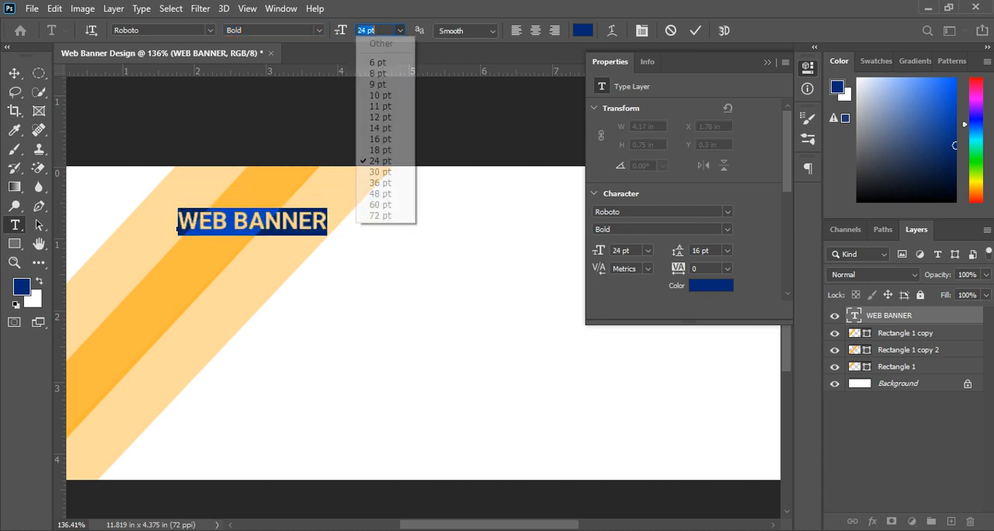
{"action": "left_click", "coordinate": [380, 172]}
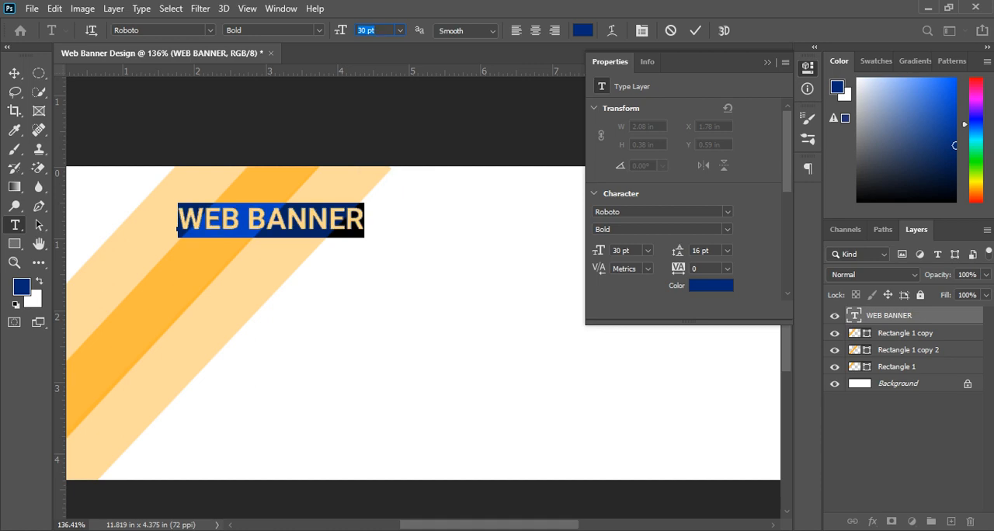
{"action": "left_click", "coordinate": [14, 73]}
{"action": "left_click_drag", "start_coordinate": [326, 218], "coordinate": [357, 217]}
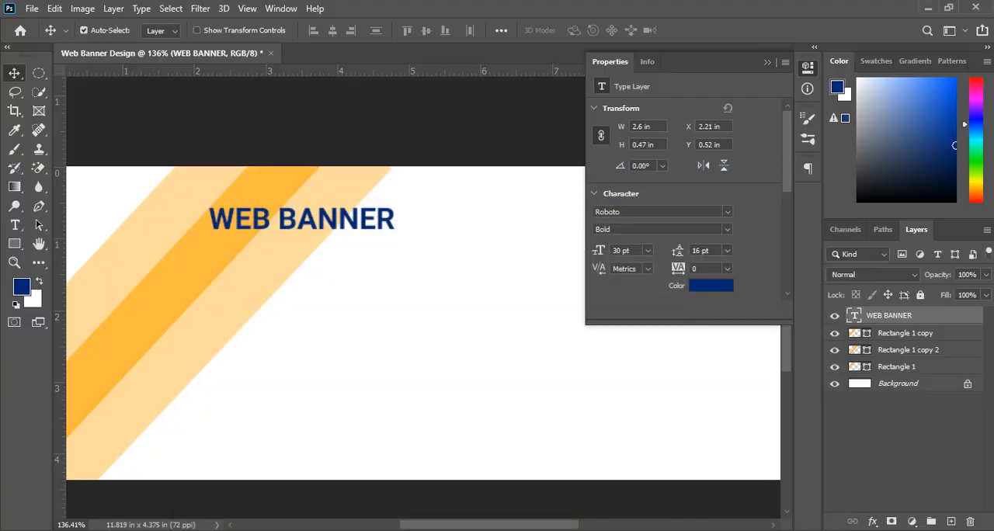
Step: Enlarge the WEB BANNER heading's font size to 45 pt
{"action": "double_click", "coordinate": [854, 316]}
{"action": "left_click", "coordinate": [340, 31]}
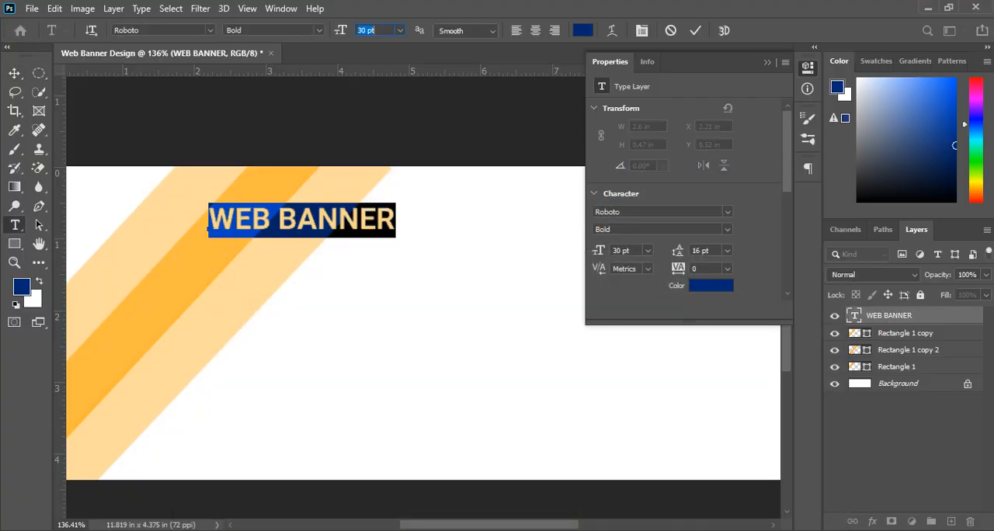
{"action": "key", "text": "Up"}
{"action": "key", "text": "Up"}
{"action": "key", "text": "Up"}
{"action": "key", "text": "Up"}
{"action": "key", "text": "Up"}
{"action": "key", "text": "Up"}
{"action": "key", "text": "Up"}
{"action": "key", "text": "Up"}
{"action": "key", "text": "Up"}
{"action": "key", "text": "Up"}
{"action": "key", "text": "Up"}
{"action": "key", "text": "Up"}
{"action": "key", "text": "Up"}
{"action": "key", "text": "Up"}
{"action": "key", "text": "Up"}
{"action": "key", "text": "Up"}
{"action": "key", "text": "Up"}
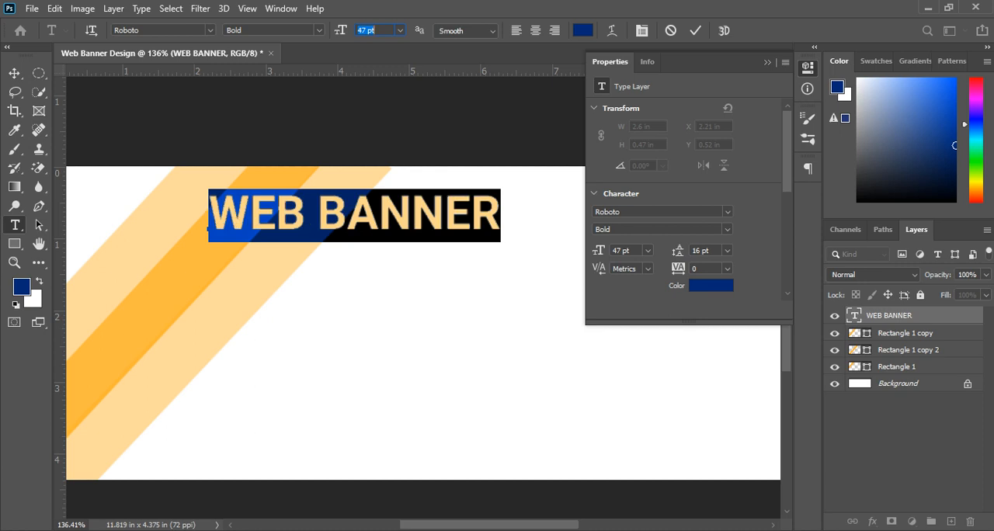
{"action": "key", "text": "Down"}
{"action": "key", "text": "Down"}
{"action": "left_click", "coordinate": [14, 73]}
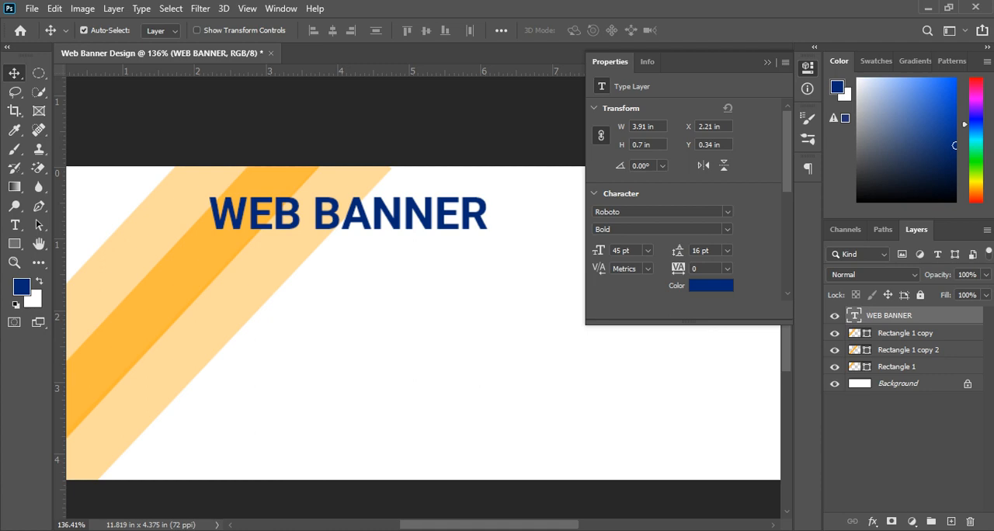
Step: Recolour the WEB BANNER heading text very dark navy #000d25
{"action": "double_click", "coordinate": [947, 316]}
{"action": "left_click", "coordinate": [979, 140]}
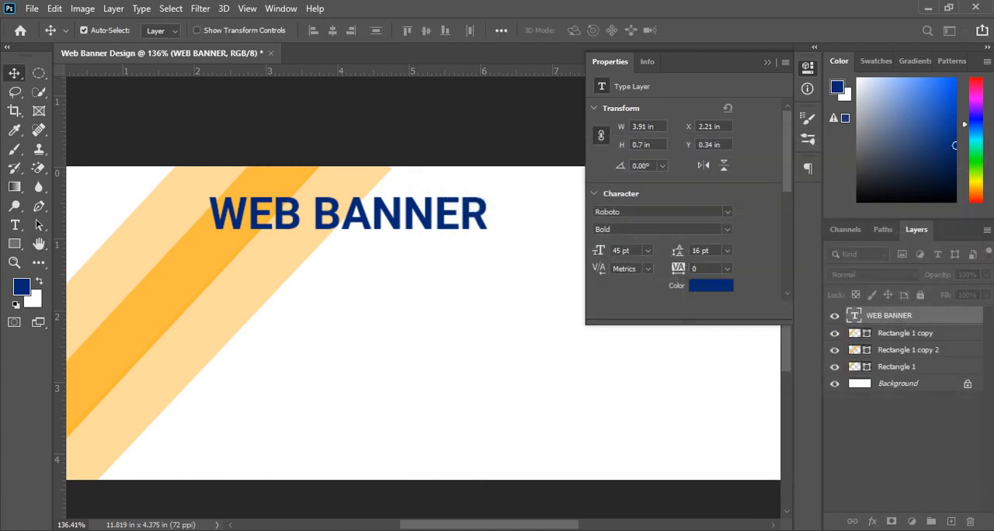
{"action": "double_click", "coordinate": [854, 315]}
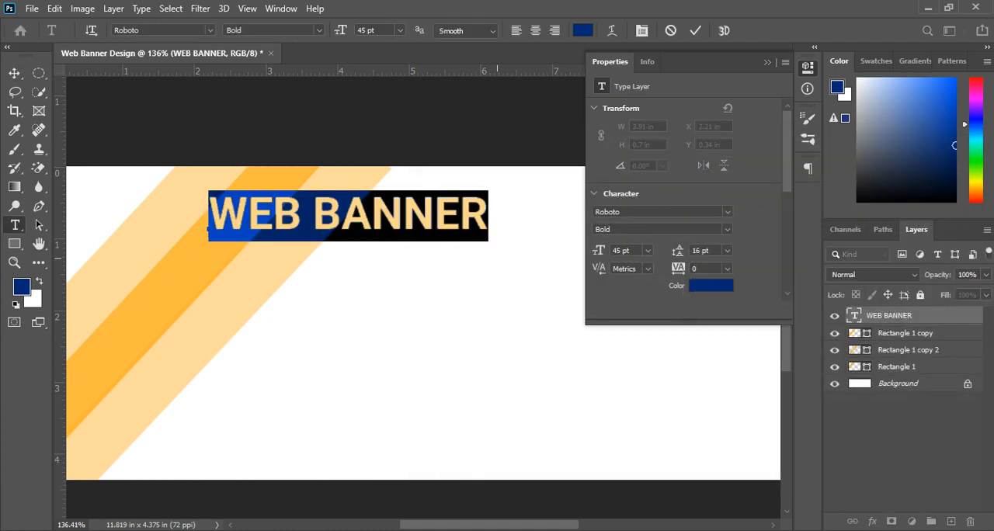
{"action": "left_click", "coordinate": [711, 286]}
{"action": "type", "text": "0b0b27"}
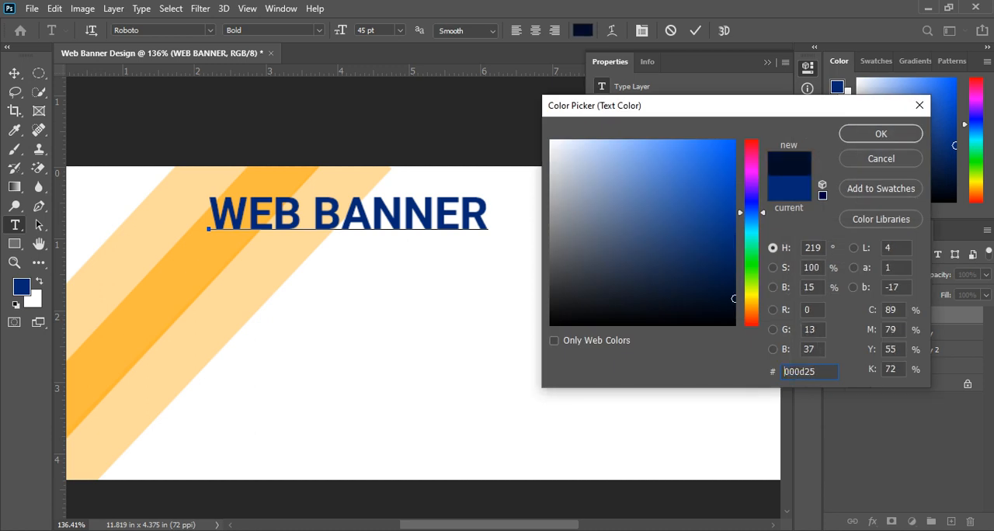
{"action": "key", "text": "Return"}
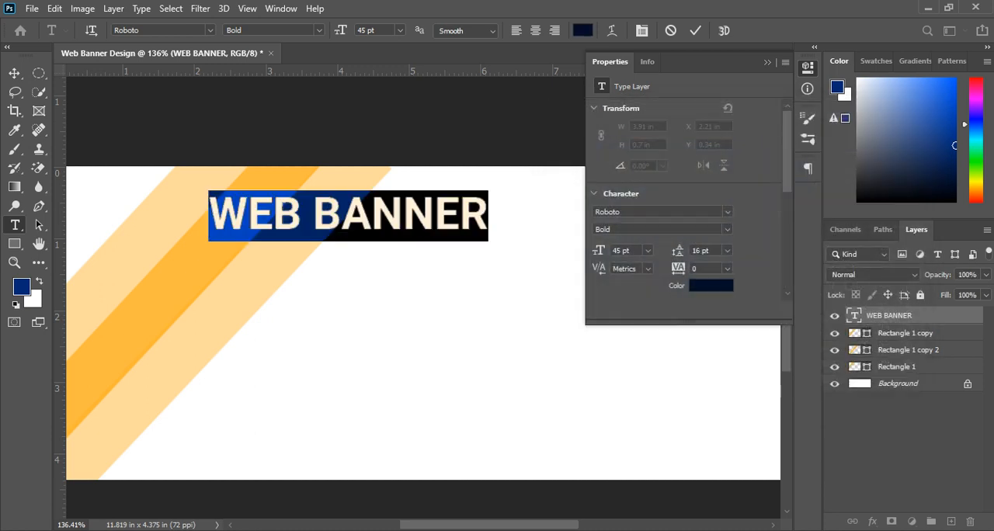
Step: Reposition the WEB BANNER heading further left over the stripes, at about X 1.07 in and Y 0.35 in
{"action": "left_click", "coordinate": [14, 73]}
{"action": "left_click_drag", "start_coordinate": [356, 217], "coordinate": [324, 234]}
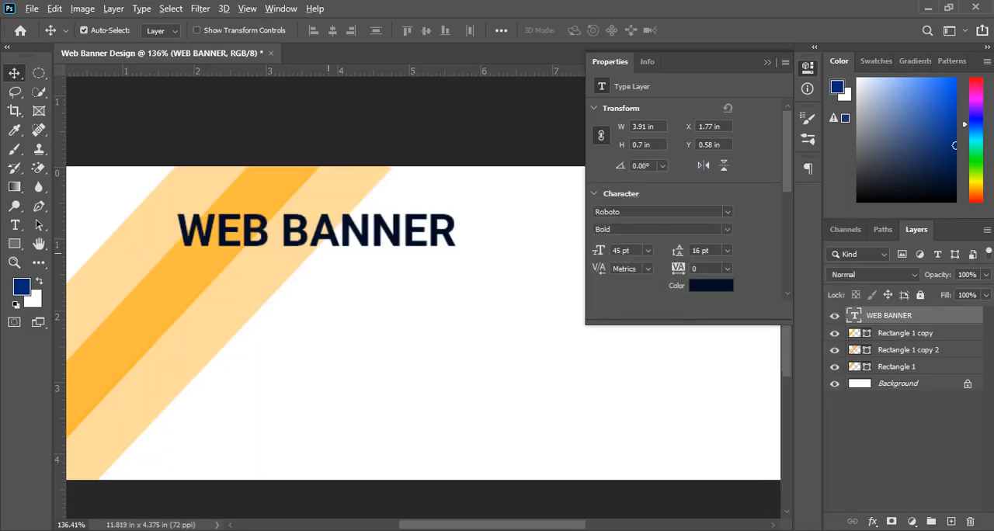
{"action": "left_click_drag", "start_coordinate": [325, 233], "coordinate": [302, 219]}
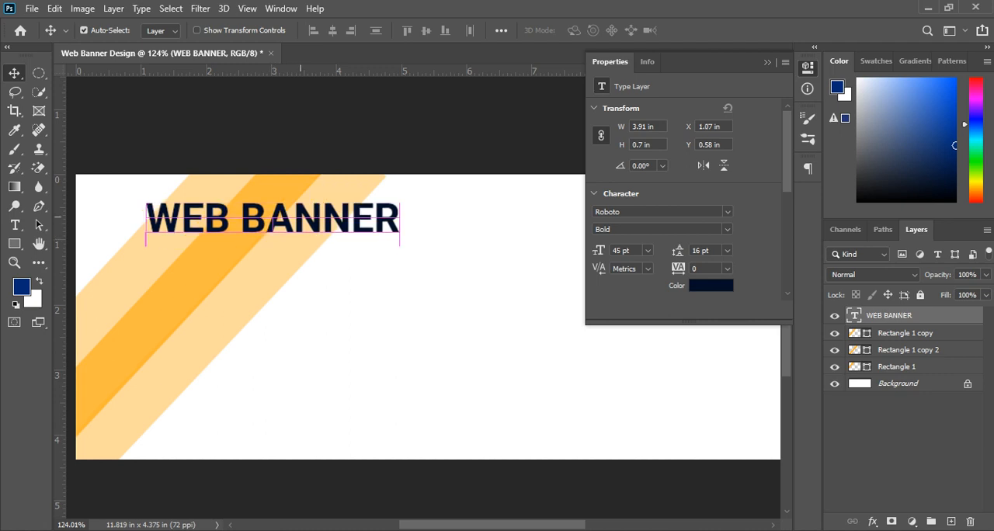
{"action": "key", "text": "t"}
{"action": "double_click", "coordinate": [302, 218]}
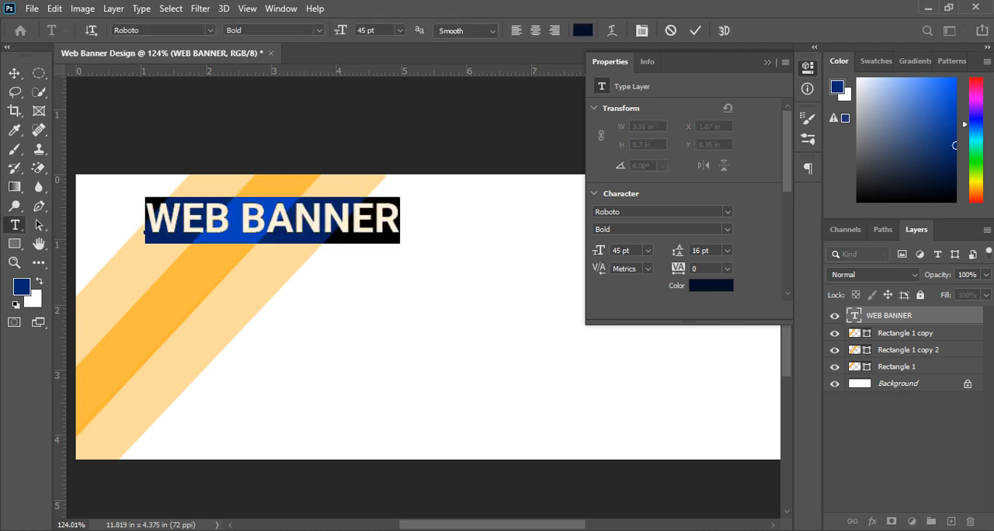
{"action": "key", "text": "Escape"}
Step: Duplicate the WEB BANNER heading as a DESIGN line centred beneath it, comparing the layout with the reference image in the browser
{"action": "left_click_drag", "start_coordinate": [307, 223], "coordinate": [330, 237]}
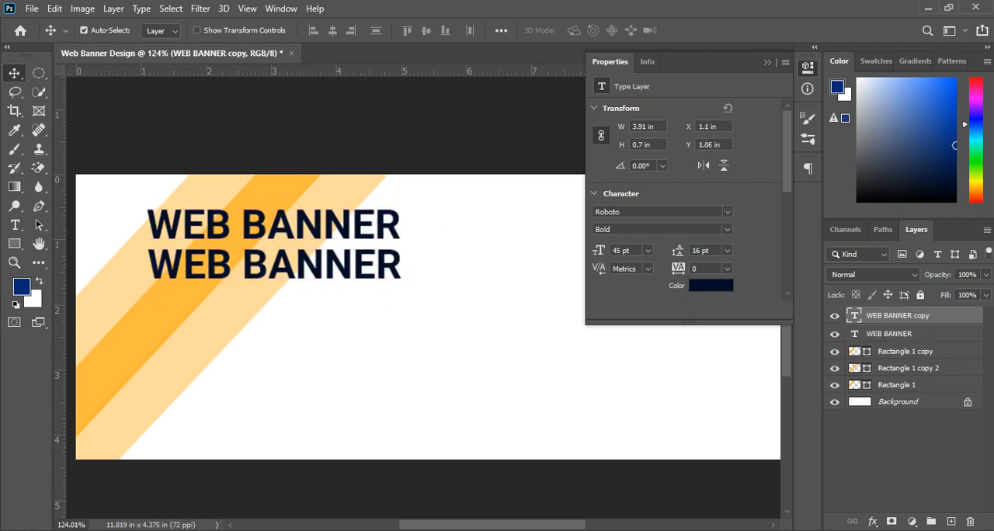
{"action": "double_click", "coordinate": [148, 277]}
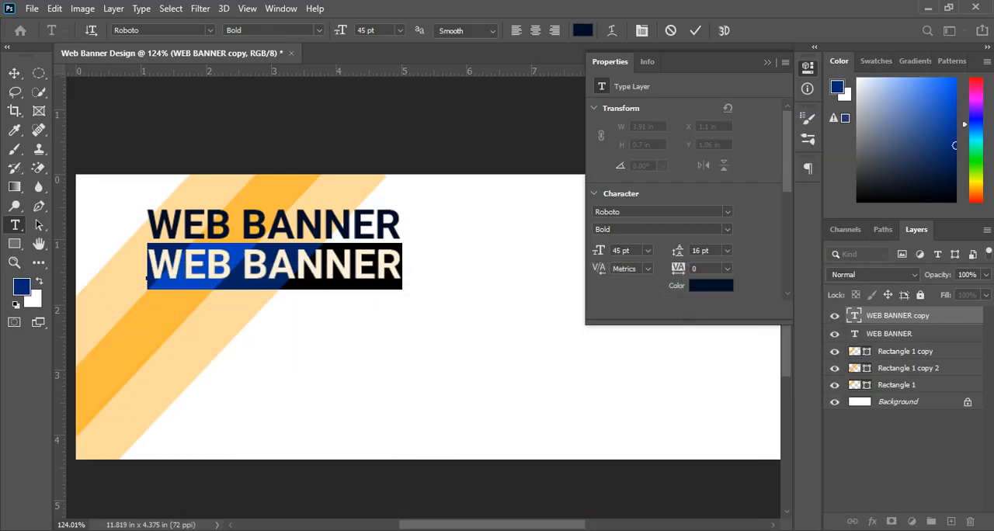
{"action": "type", "text": "DESIGN"}
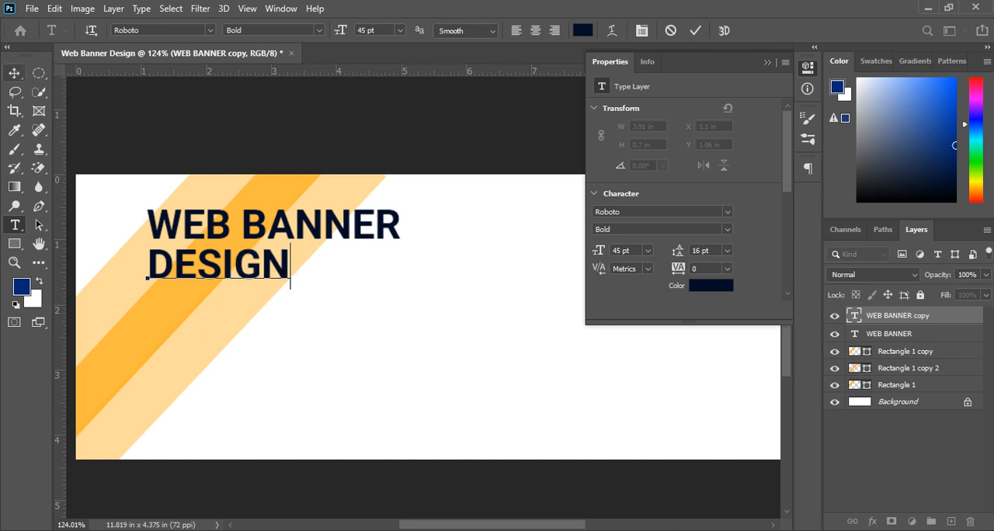
{"action": "left_click", "coordinate": [14, 73]}
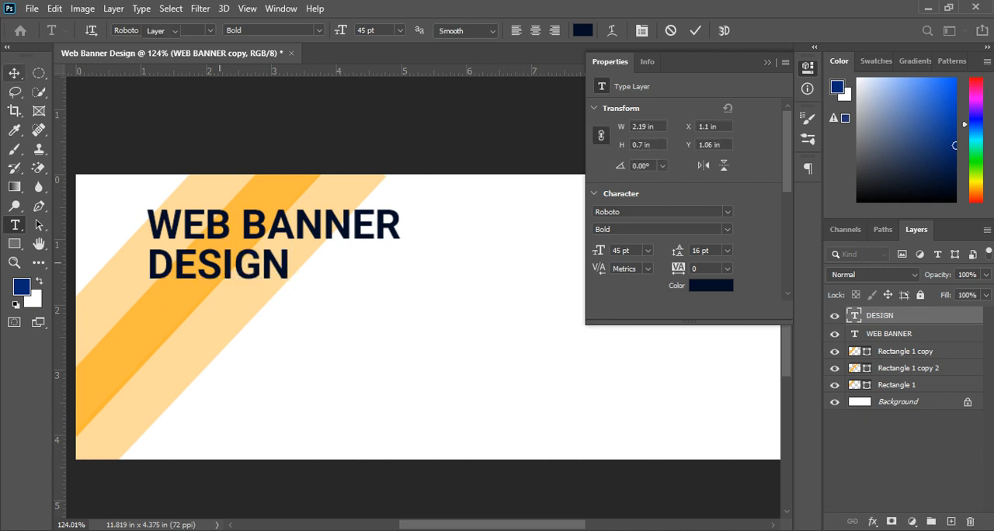
{"action": "left_click_drag", "start_coordinate": [255, 240], "coordinate": [312, 240]}
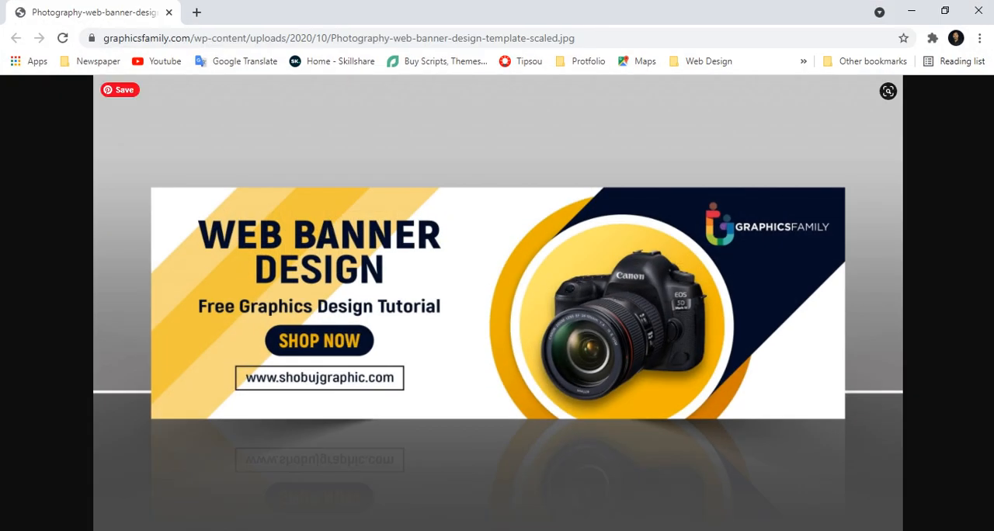
{"action": "key", "text": "alt+Tab"}
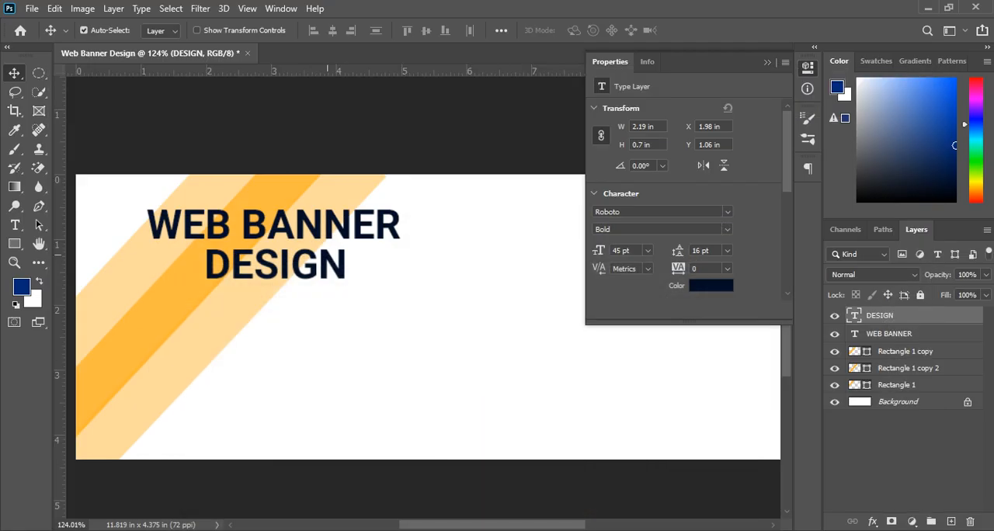
Step: Duplicate the DESIGN line into the space below it and set the copy's font size to 24 pt
{"action": "left_click_drag", "start_coordinate": [323, 268], "coordinate": [308, 336]}
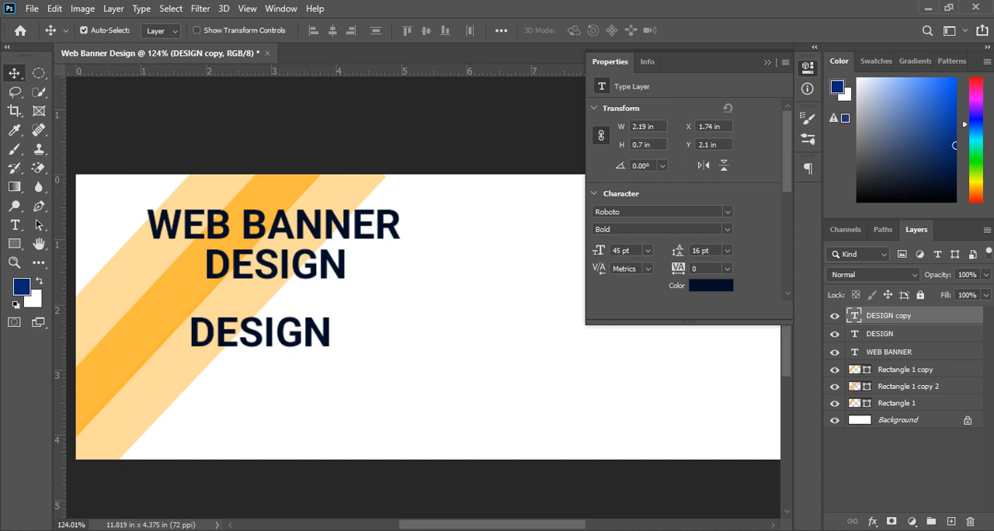
{"action": "double_click", "coordinate": [189, 342]}
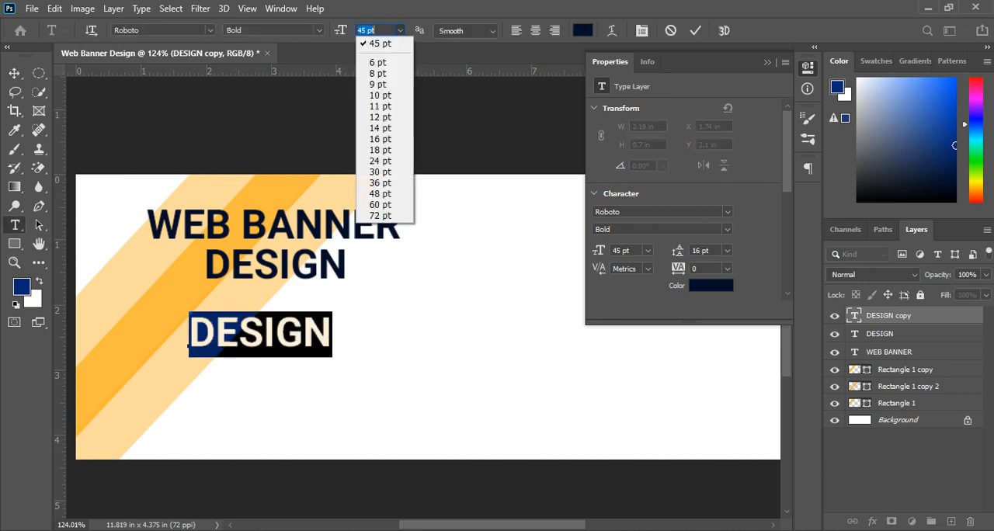
{"action": "left_click", "coordinate": [400, 30]}
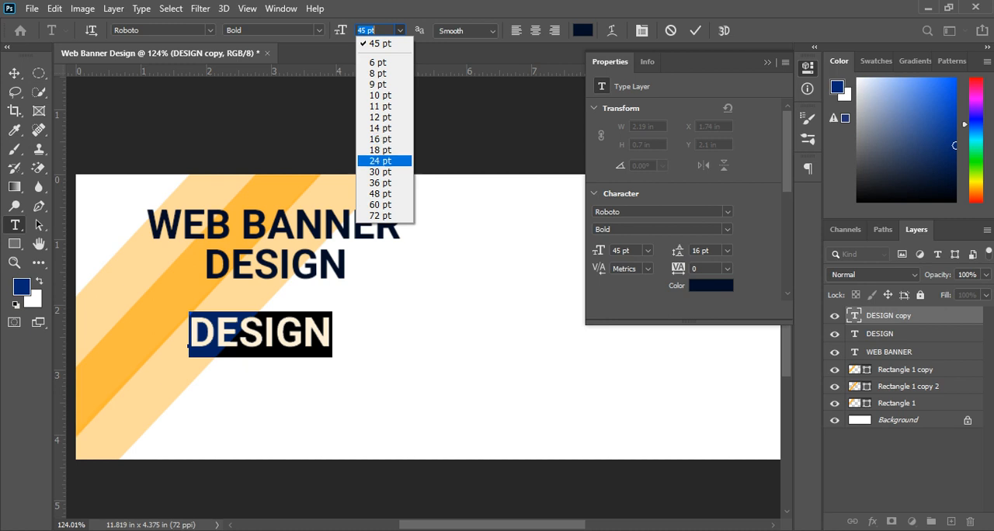
{"action": "left_click", "coordinate": [382, 161]}
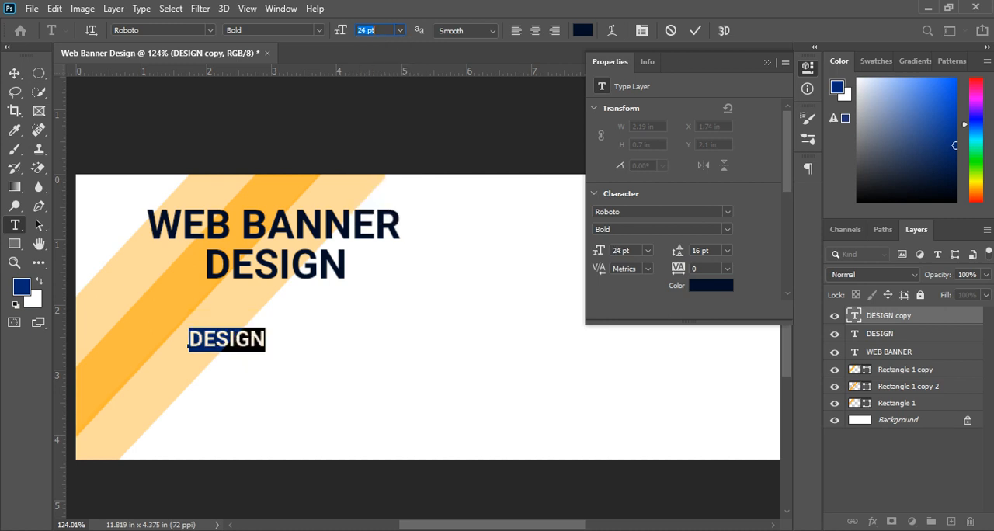
{"action": "type", "text": "Free"}
{"action": "key", "text": "Return"}
{"action": "key", "text": "Return"}
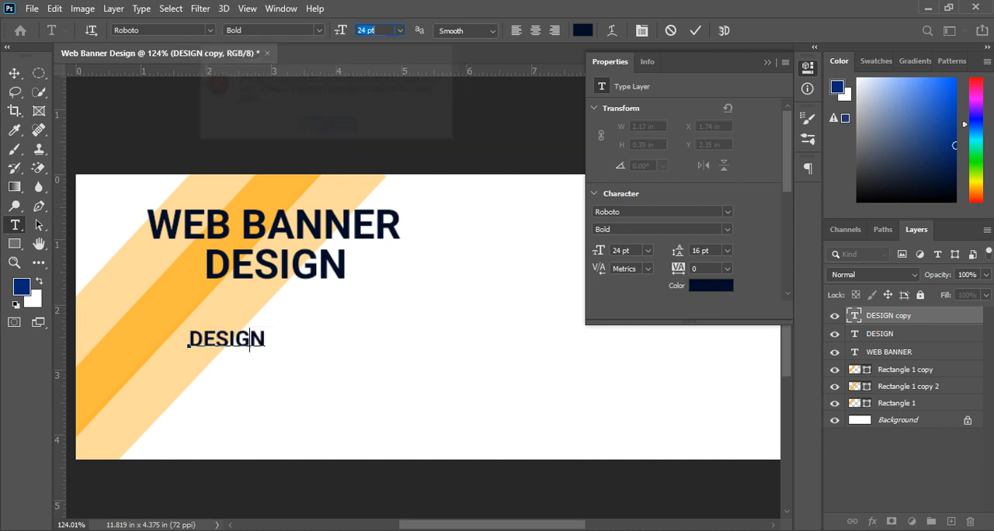
Step: Clear the DESIGN text from the smaller copied line below the heading
{"action": "left_click_drag", "start_coordinate": [265, 335], "coordinate": [257, 333]}
{"action": "left_click", "coordinate": [250, 340]}
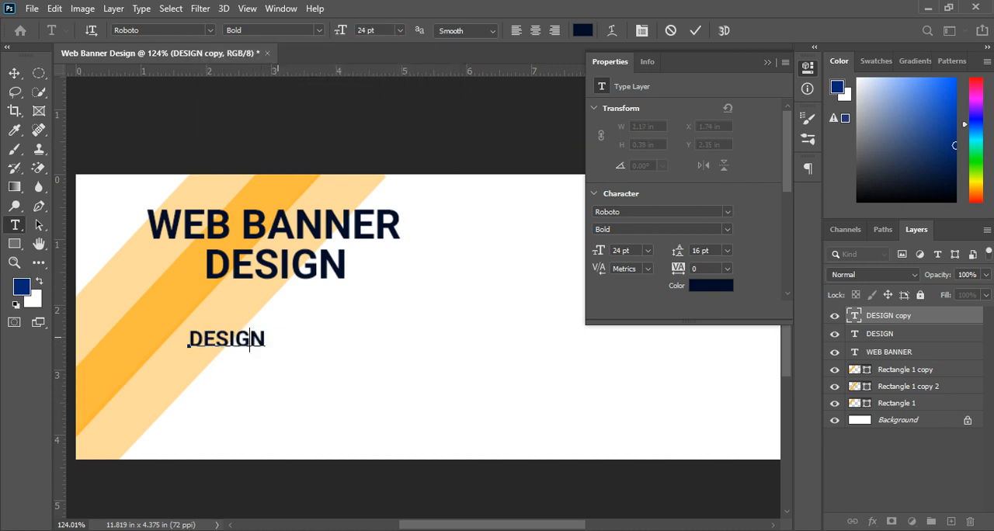
{"action": "key", "text": "Delete"}
{"action": "key", "text": "BackSpace"}
{"action": "key", "text": "BackSpace"}
{"action": "key", "text": "BackSpace"}
{"action": "key", "text": "BackSpace"}
{"action": "key", "text": "BackSpace"}
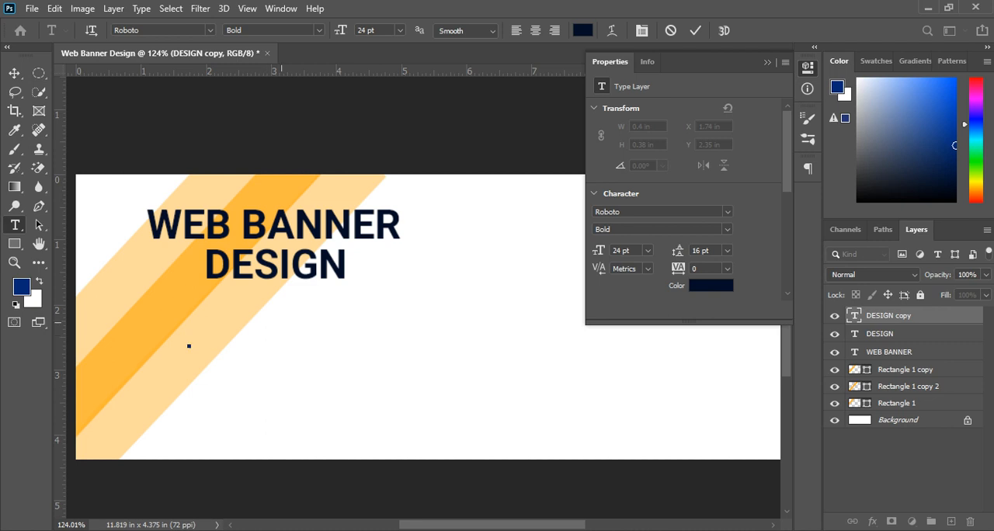
Step: Enter "Free Graphics Design Tutorial" as the subheading text, checking the wording against the reference image in the browser
{"action": "type", "text": "Free GGGGGGGG"}
{"action": "key", "text": "Left"}
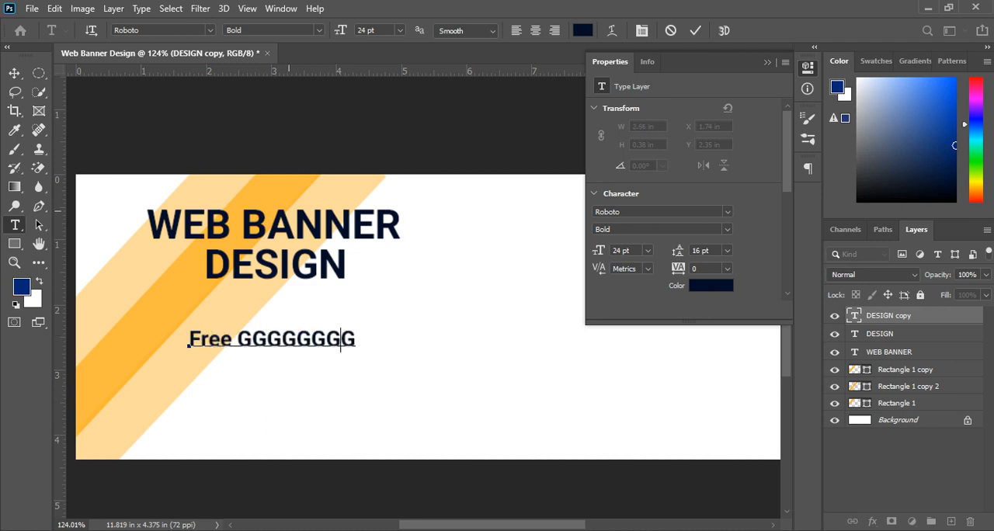
{"action": "key", "text": "BackSpace"}
{"action": "key", "text": "Left"}
{"action": "key", "text": "Delete"}
{"action": "key", "text": "Delete"}
{"action": "key", "text": "BackSpace"}
{"action": "key", "text": "BackSpace"}
{"action": "key", "text": "BackSpace"}
{"action": "key", "text": "BackSpace"}
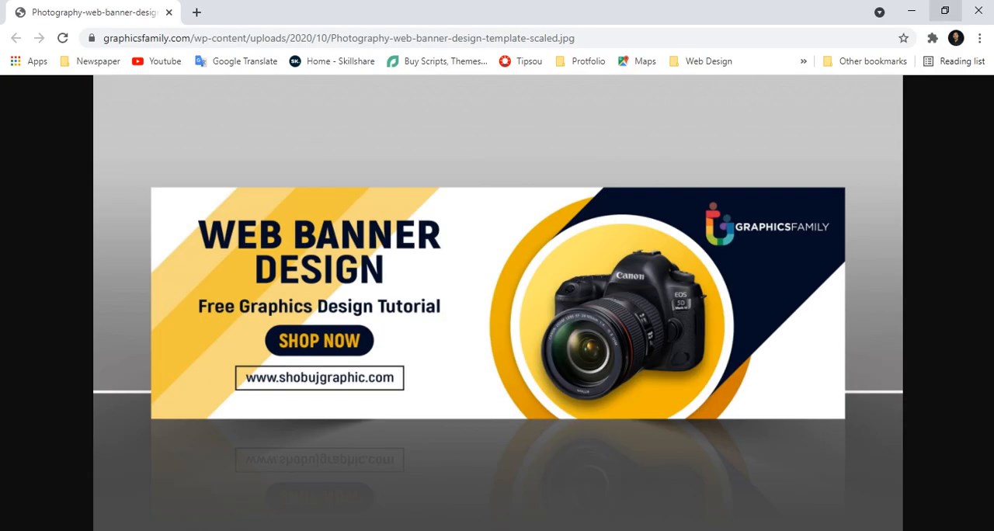
{"action": "left_click", "coordinate": [912, 11]}
{"action": "type", "text": "ra"}
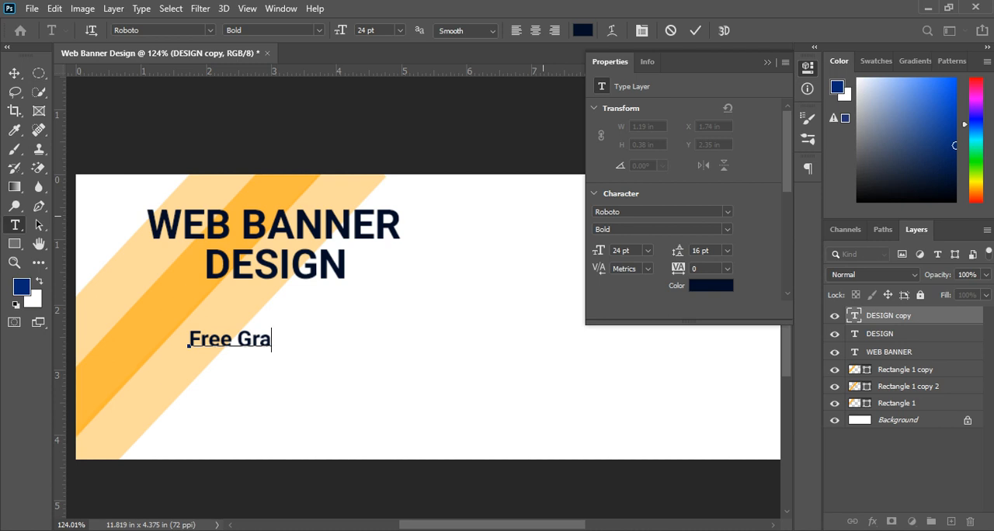
{"action": "type", "text": "p"}
{"action": "key", "text": "BackSpace"}
{"action": "type", "text": "hics "}
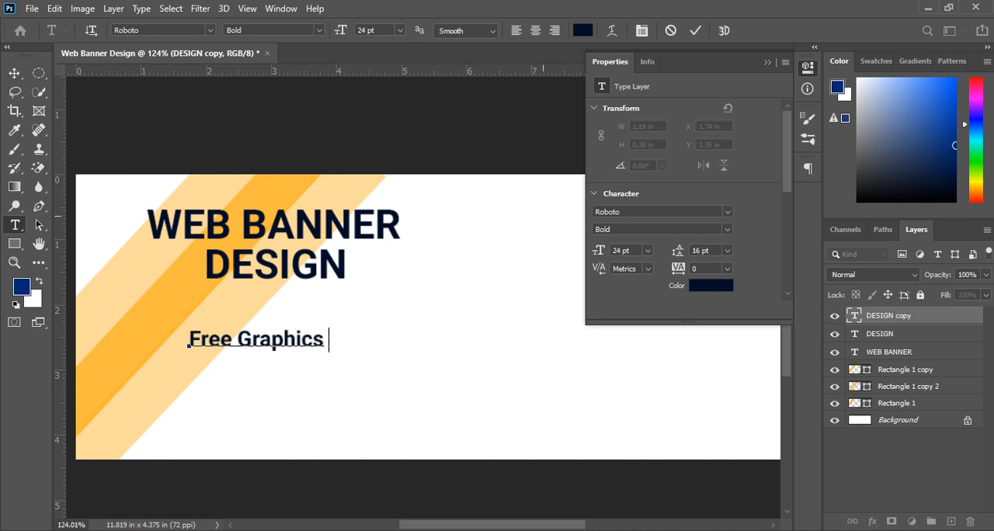
{"action": "type", "text": "Design "}
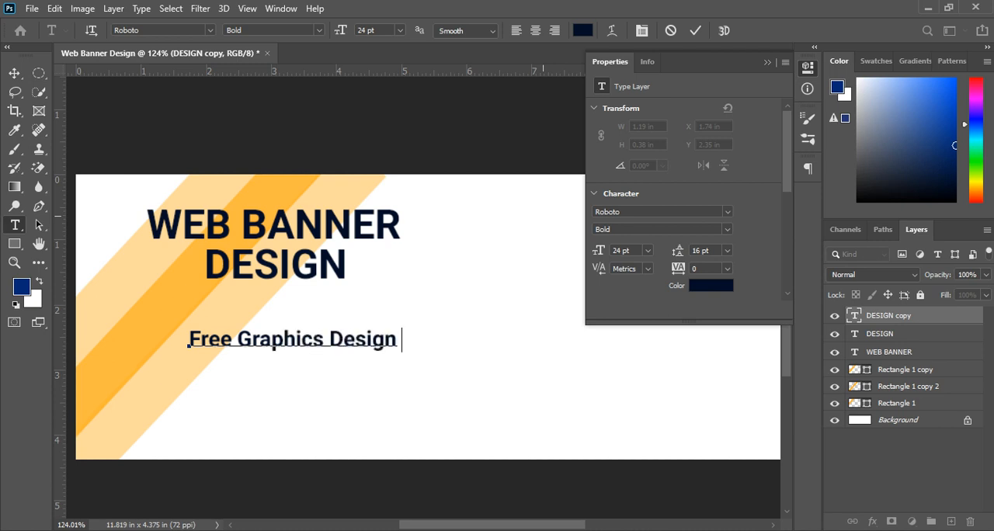
{"action": "type", "text": "Tutorial"}
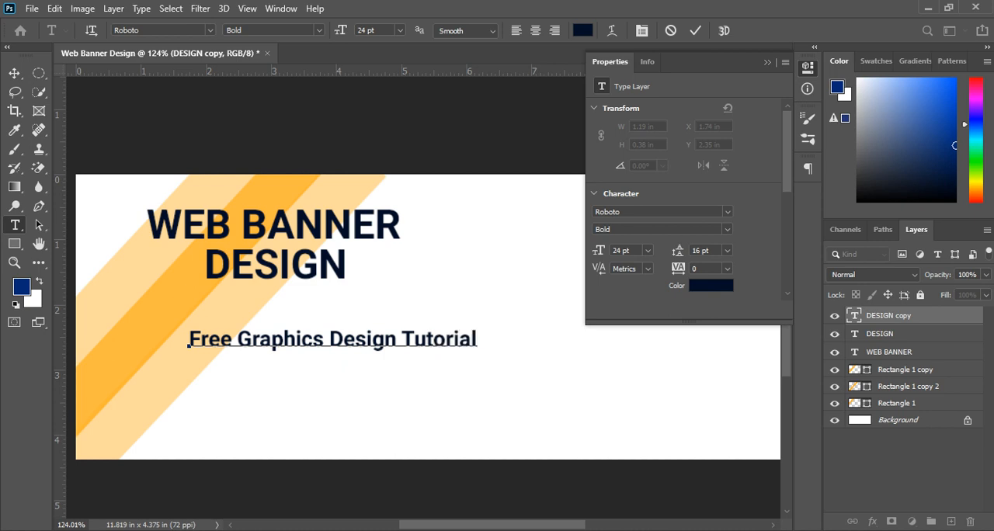
Step: Set the whole subheading's font size to 18 pt and move it to about X 1.42 in and Y 2.36 in
{"action": "key", "text": "ctrl"}
{"action": "key", "text": "ctrl+a"}
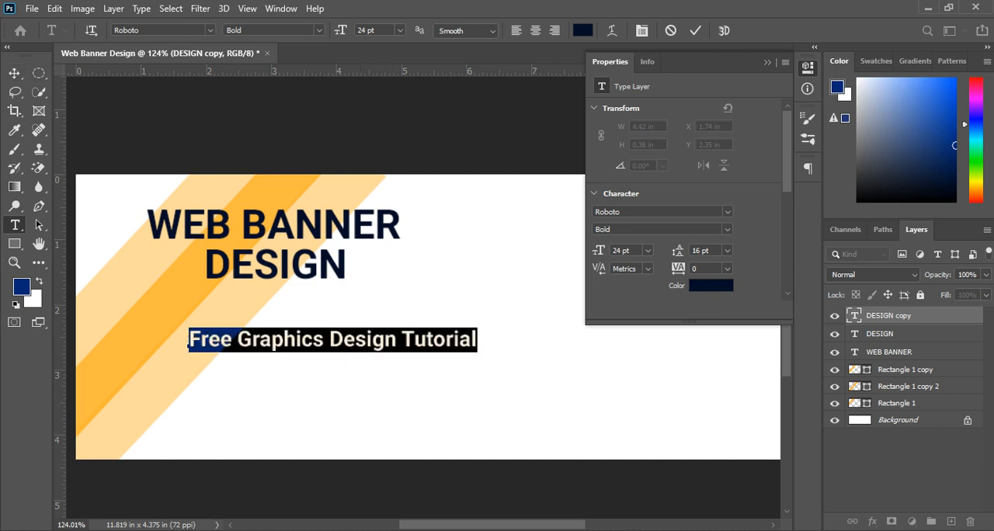
{"action": "key", "text": "Down"}
{"action": "key", "text": "Down"}
{"action": "key", "text": "Down"}
{"action": "key", "text": "Down"}
{"action": "key", "text": "Down"}
{"action": "key", "text": "Down"}
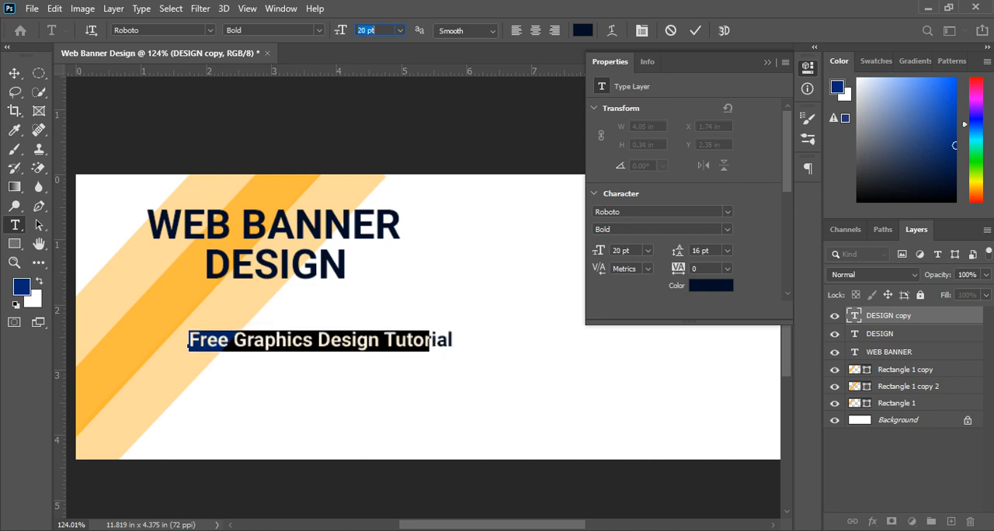
{"action": "left_click", "coordinate": [14, 72]}
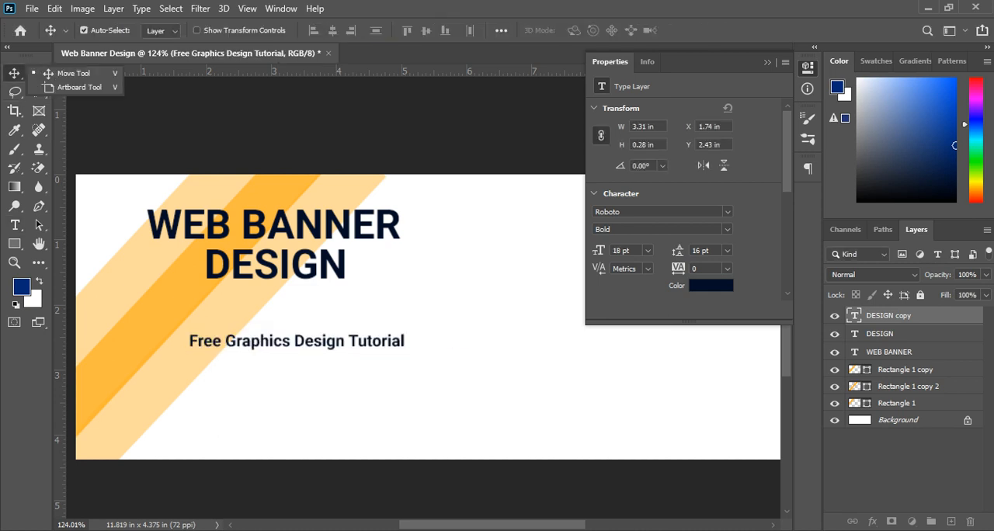
{"action": "left_click_drag", "start_coordinate": [319, 338], "coordinate": [298, 334]}
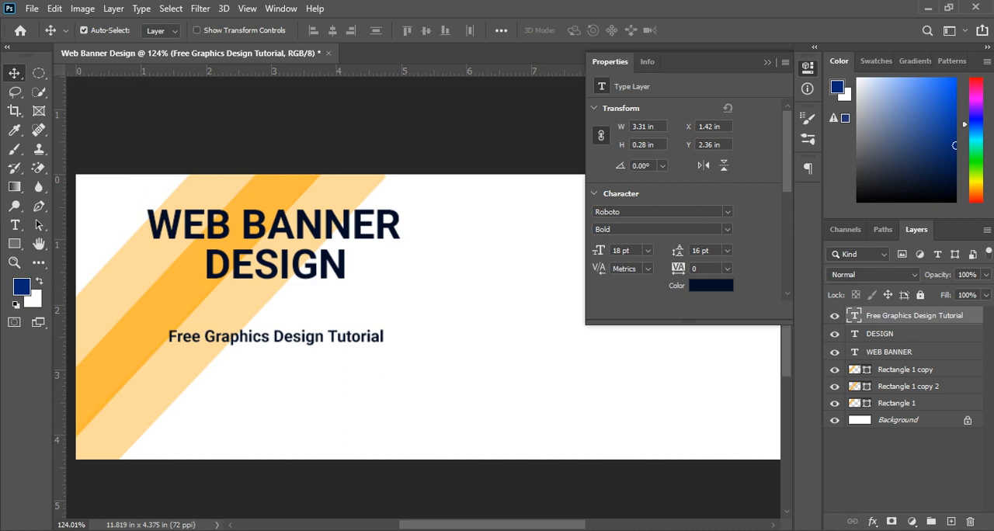
Step: Set the subheading's font size to 22 pt and place it beneath the heading at about X 1.02 in and Y 2.17 in
{"action": "double_click", "coordinate": [167, 337]}
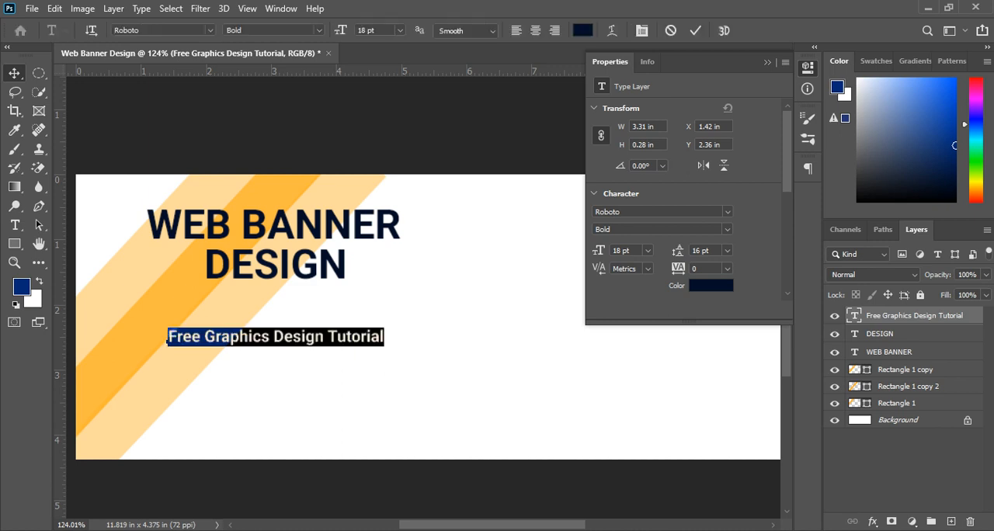
{"action": "left_click", "coordinate": [380, 30]}
{"action": "key", "text": "Up"}
{"action": "key", "text": "Up"}
{"action": "key", "text": "Up"}
{"action": "key", "text": "Up"}
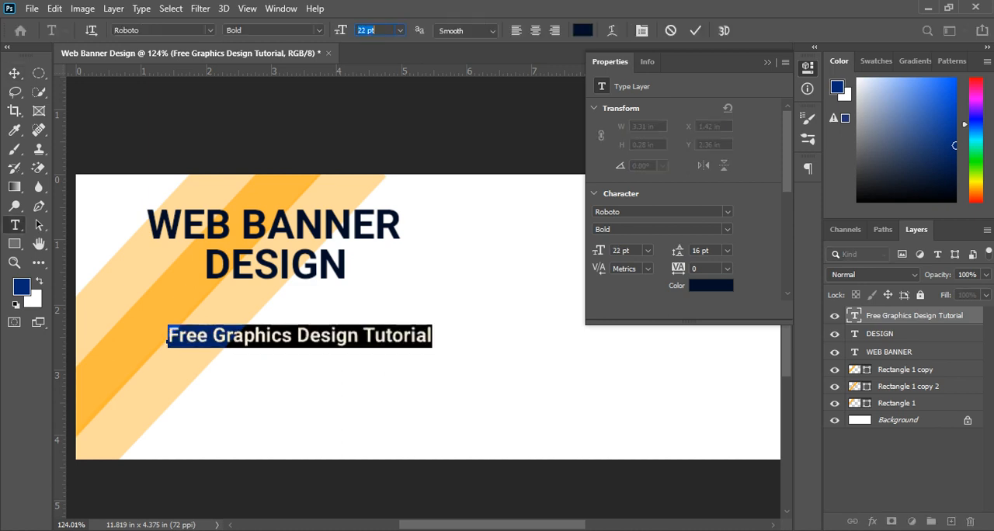
{"action": "left_click", "coordinate": [14, 73]}
{"action": "left_click_drag", "start_coordinate": [300, 334], "coordinate": [274, 325]}
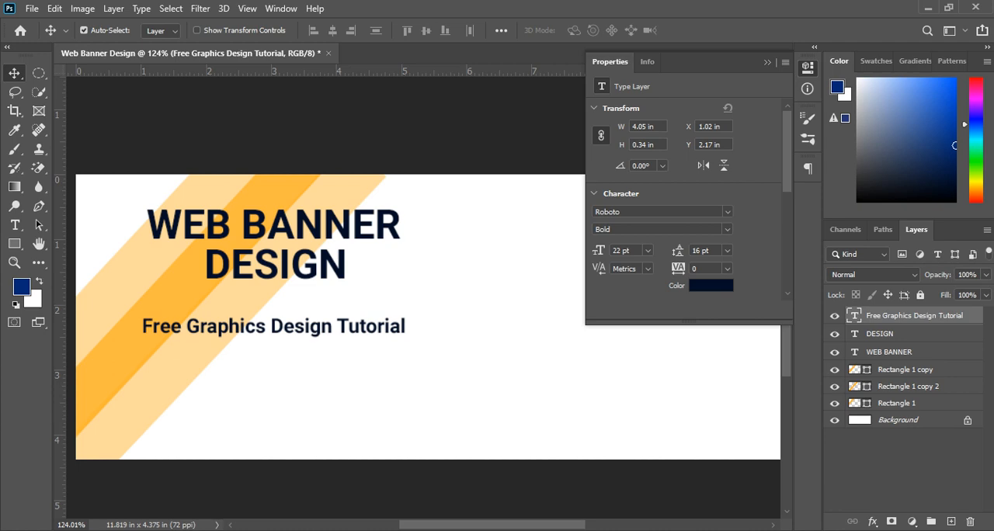
Step: Check the reference image in the browser, and draw a rounded rectangle about 171 × 53 px beneath the subheading with a 50 px radius
{"action": "key", "text": "alt+Tab"}
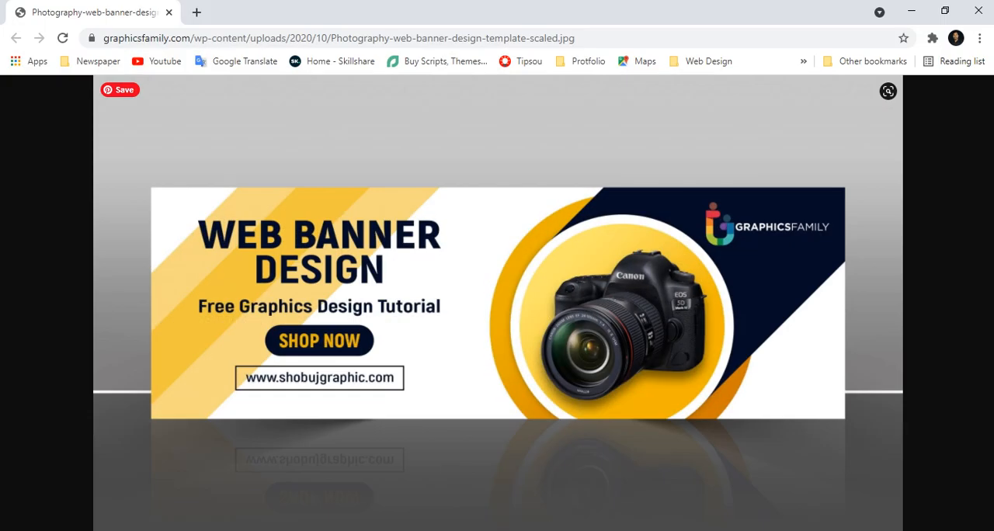
{"action": "key", "text": "alt+Tab"}
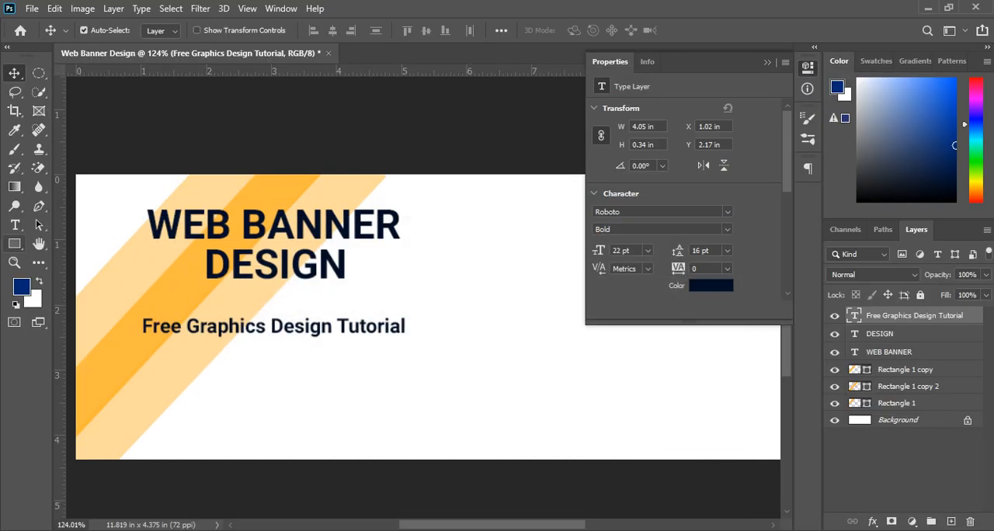
{"action": "left_click", "coordinate": [14, 243]}
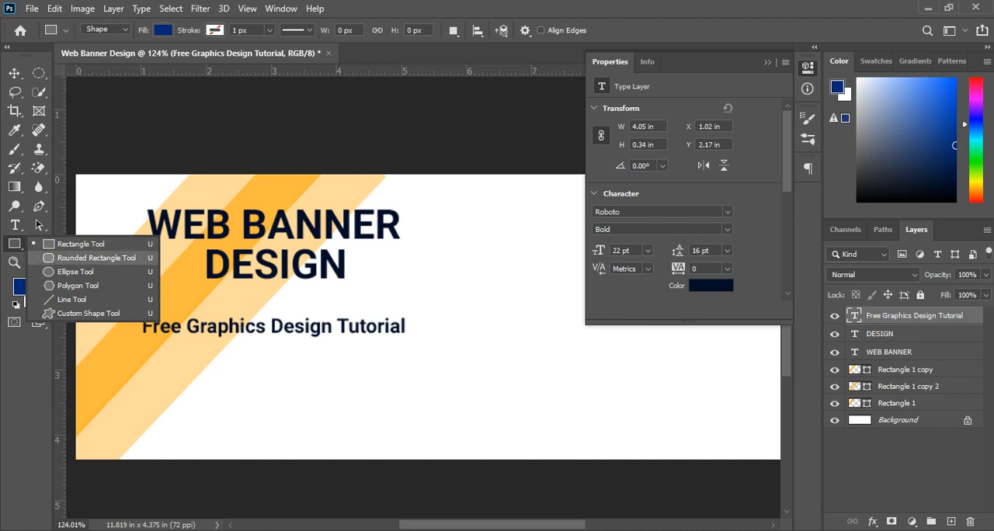
{"action": "left_click", "coordinate": [93, 258]}
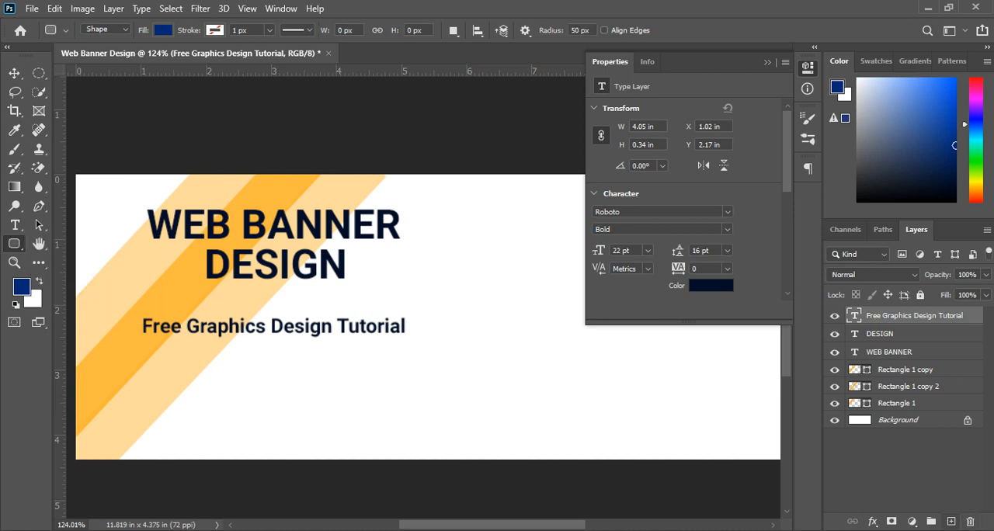
{"action": "key", "text": "ctrl+shift+alt+n"}
{"action": "left_click_drag", "start_coordinate": [164, 348], "coordinate": [318, 395]}
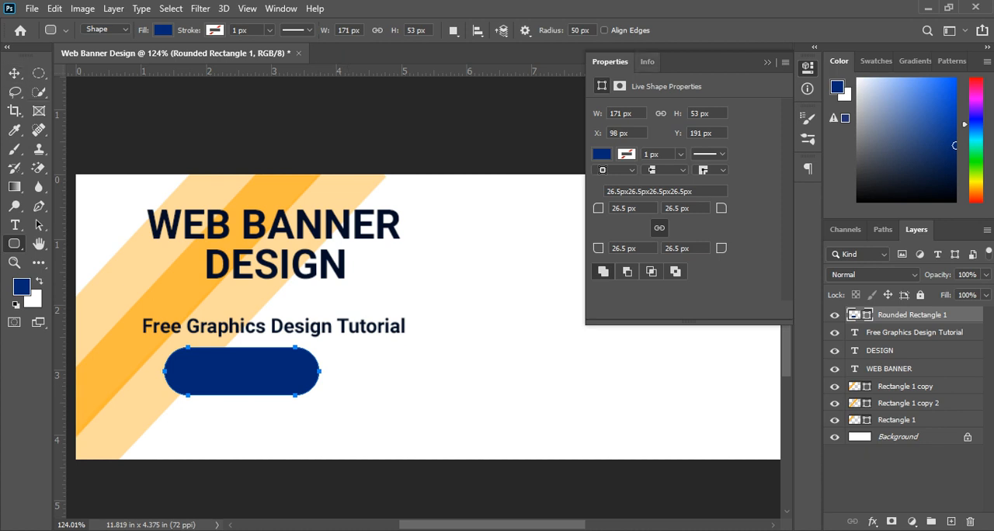
Step: Move the rounded rectangle lower under the subheading, to about X 108 px and Y 202 px, comparing with the reference image
{"action": "left_click", "coordinate": [14, 73]}
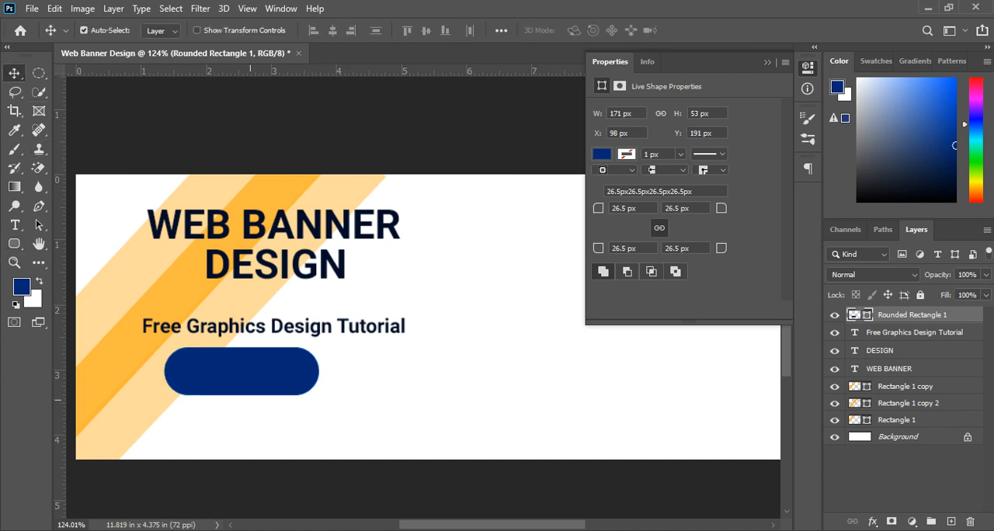
{"action": "left_click_drag", "start_coordinate": [249, 364], "coordinate": [261, 387]}
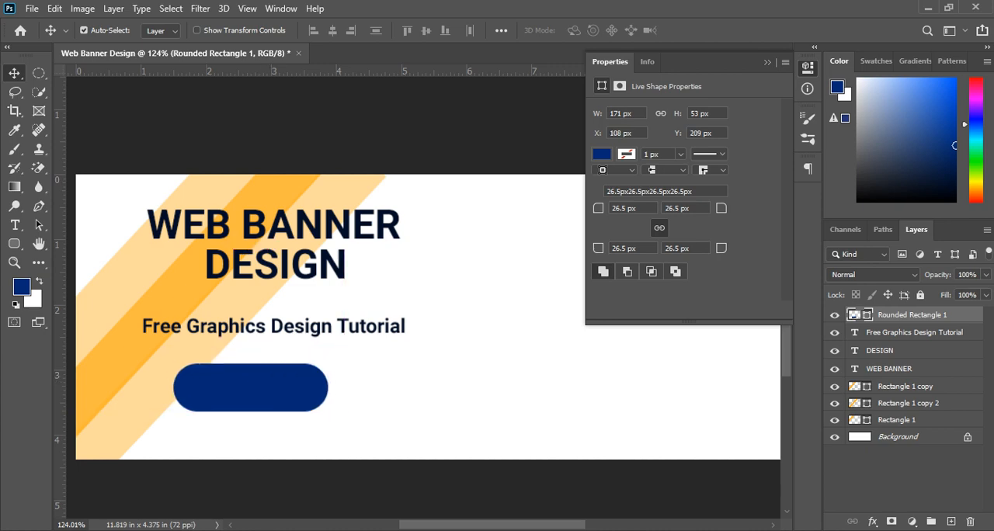
{"action": "key", "text": "alt+Tab"}
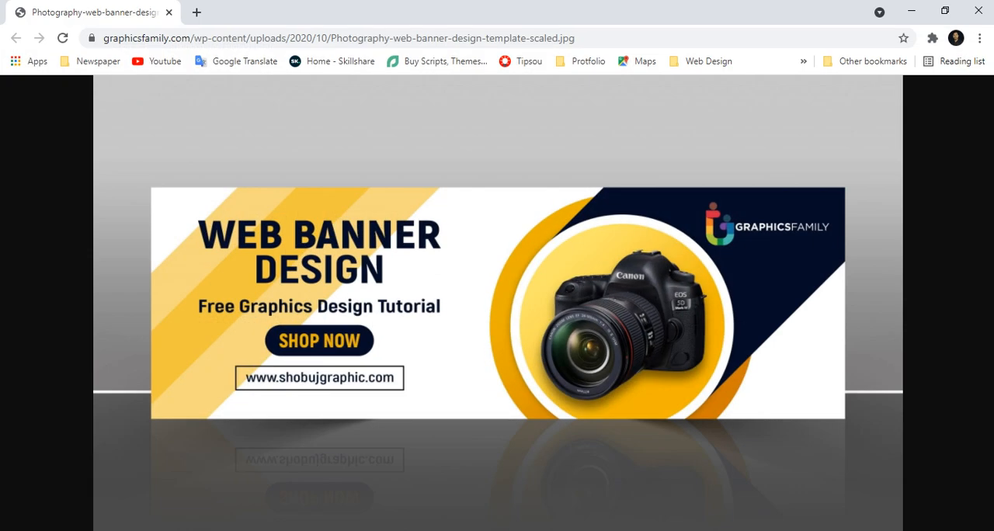
{"action": "key", "text": "alt+Tab"}
{"action": "left_click_drag", "start_coordinate": [271, 394], "coordinate": [271, 388]}
Step: Recolour the rounded rectangle's fill dark navy #00153b
{"action": "double_click", "coordinate": [854, 315]}
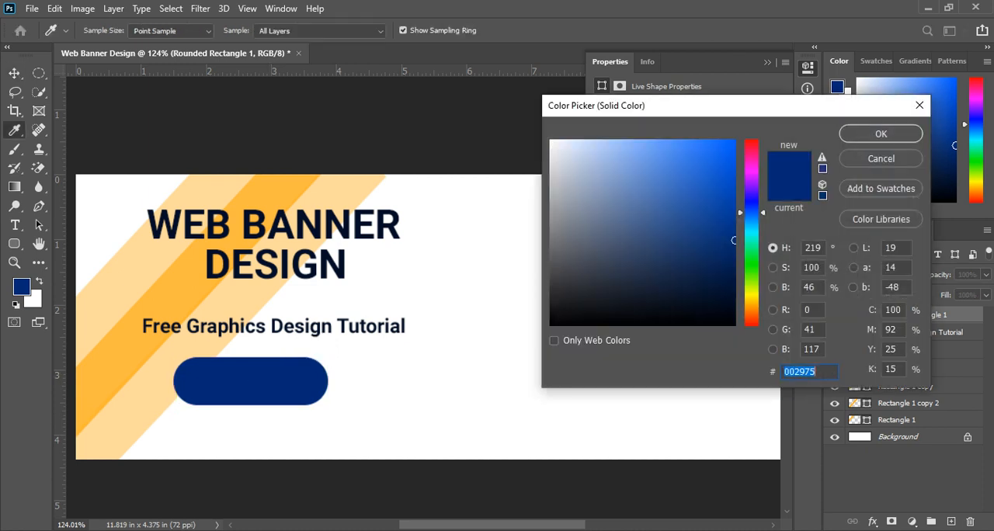
{"action": "left_click", "coordinate": [734, 283]}
{"action": "left_click", "coordinate": [881, 134]}
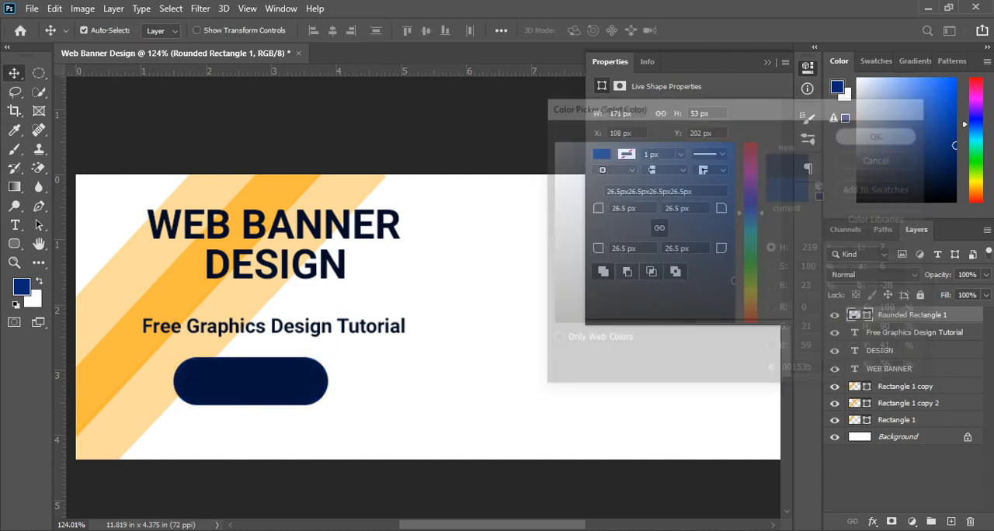
{"action": "left_click_drag", "start_coordinate": [278, 365], "coordinate": [277, 365]}
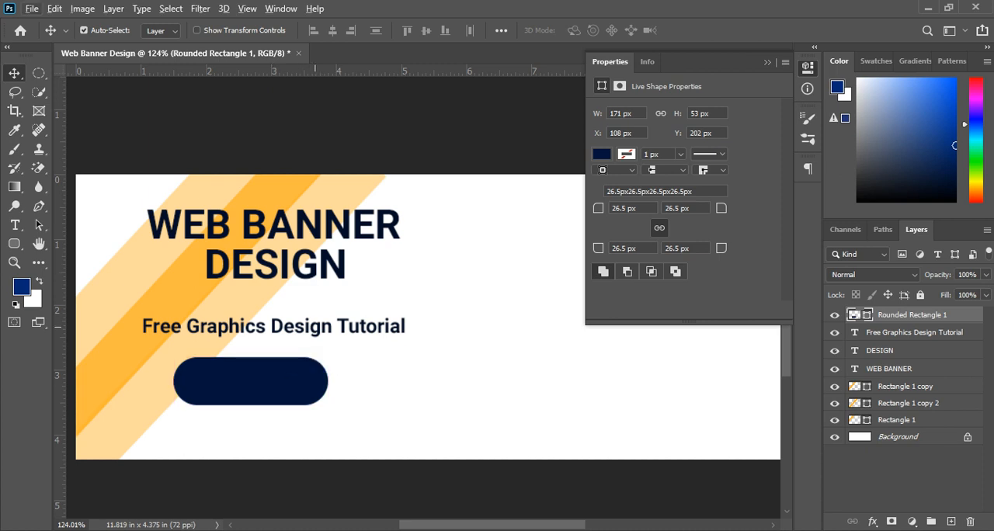
Step: Duplicate the subheading as the topmost layer, offset over the rounded rectangle's right end, and recolour the copy bright yellow
{"action": "left_click_drag", "start_coordinate": [317, 327], "coordinate": [485, 358]}
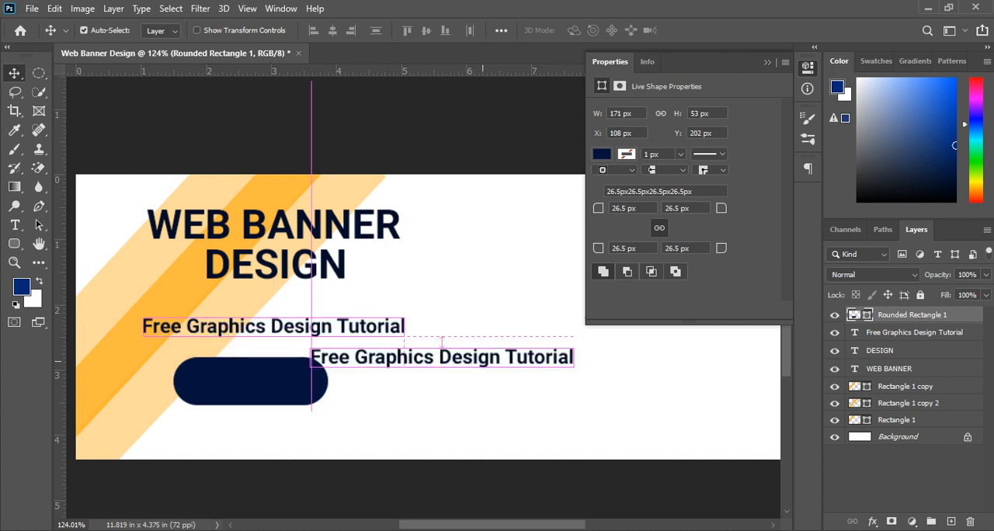
{"action": "left_click_drag", "start_coordinate": [909, 332], "coordinate": [908, 314]}
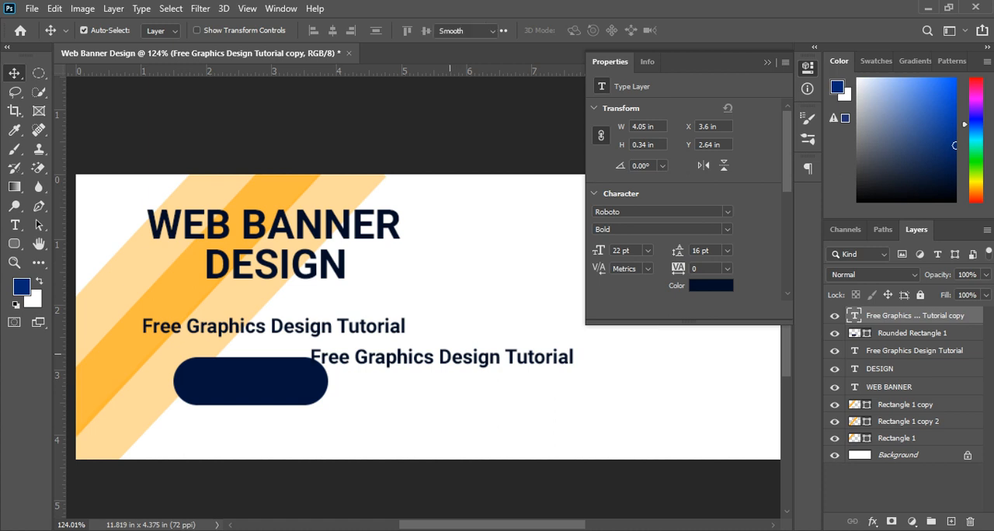
{"action": "double_click", "coordinate": [312, 359]}
{"action": "left_click", "coordinate": [977, 182]}
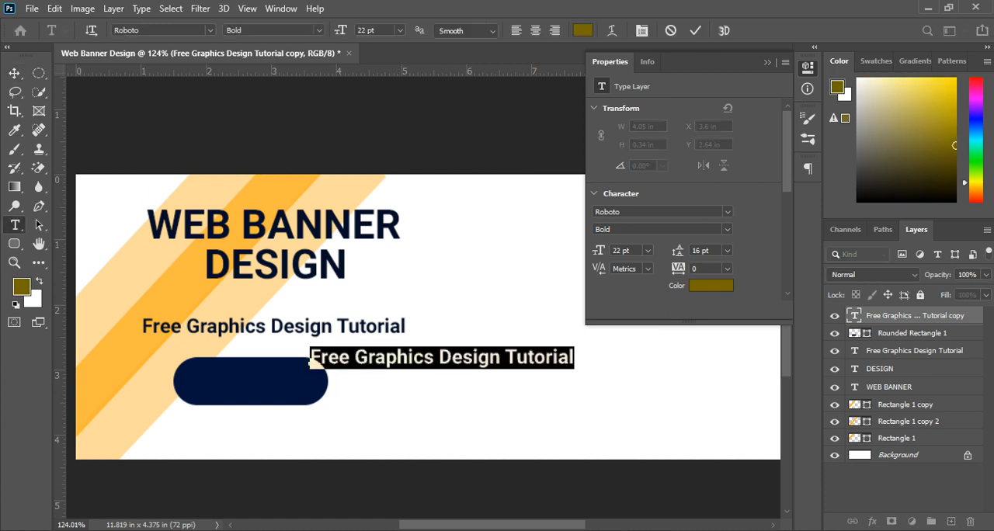
{"action": "left_click_drag", "start_coordinate": [955, 113], "coordinate": [956, 79]}
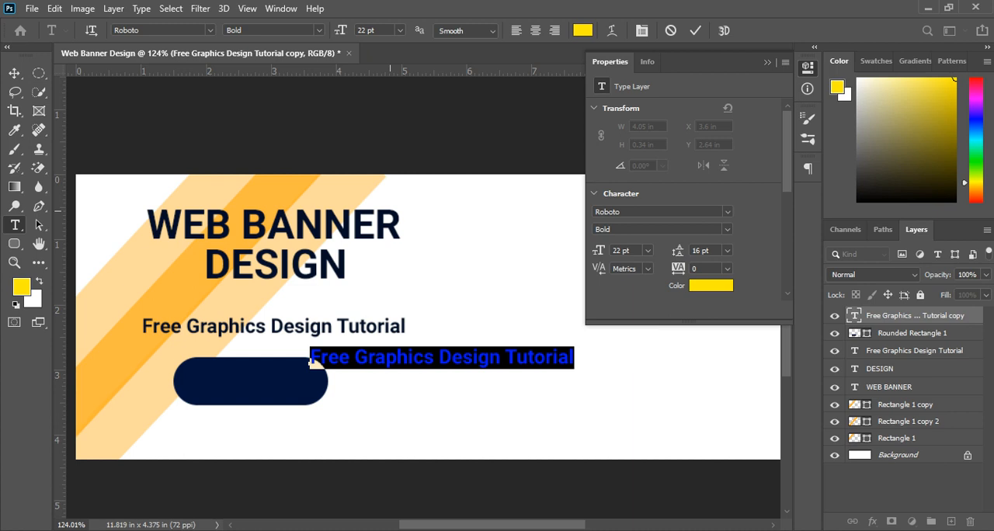
Step: Replace the yellow copy's text with SHOP NOW
{"action": "type", "text": "OP"}
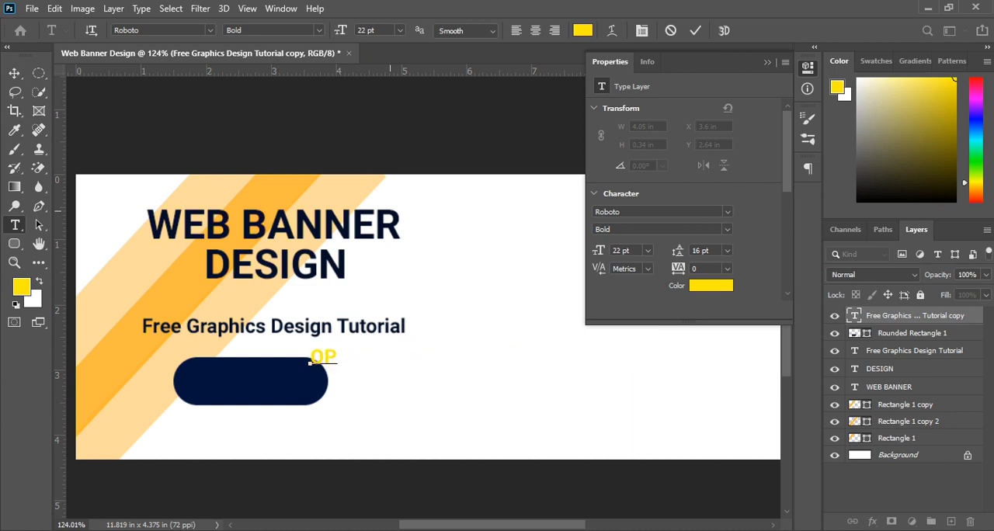
{"action": "key", "text": "BackSpace"}
{"action": "key", "text": "BackSpace"}
{"action": "type", "text": "SHIP"}
{"action": "key", "text": "BackSpace"}
{"action": "key", "text": "BackSpace"}
{"action": "type", "text": "OP NOW"}
{"action": "key", "text": "BackSpace"}
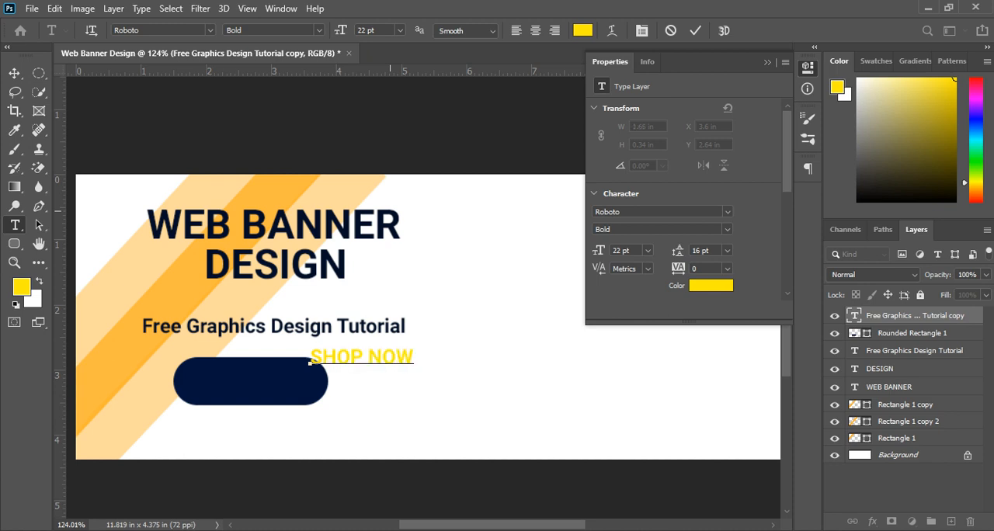
Step: Centre the SHOP NOW text on the navy rounded rectangle at about X 1.89 in and Y 3.03 in, and compare with the reference image
{"action": "left_click", "coordinate": [14, 73]}
{"action": "left_click_drag", "start_coordinate": [366, 355], "coordinate": [254, 378]}
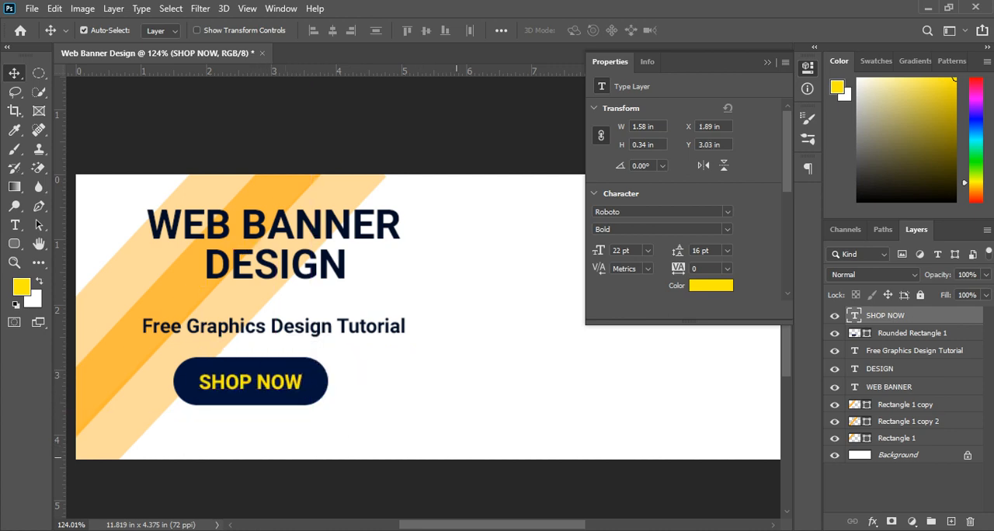
{"action": "key", "text": "alt+Tab"}
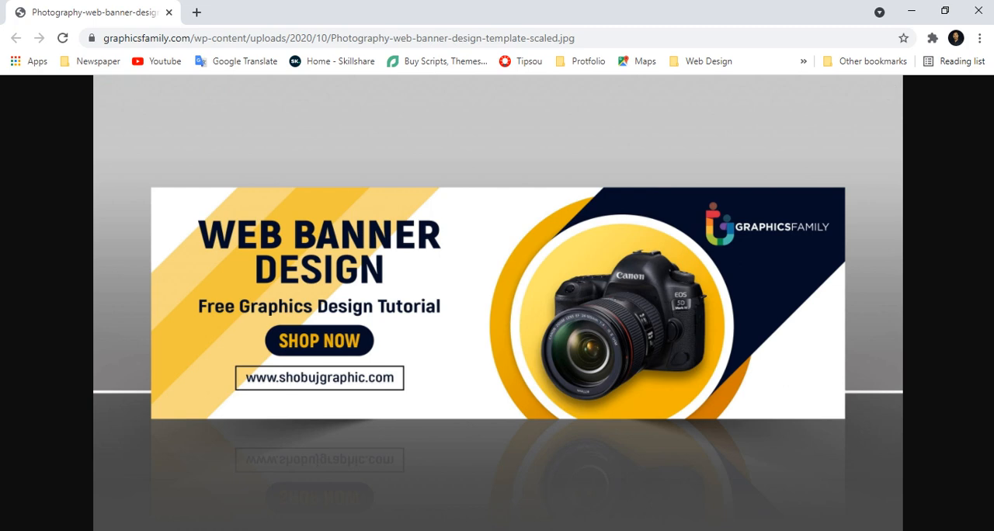
Step: Switch back to Photoshop and raise the subheading slightly to Y 2.03 in, closer to the heading
{"action": "key", "text": "alt+Tab"}
{"action": "left_click_drag", "start_coordinate": [271, 379], "coordinate": [313, 375]}
{"action": "left_click", "coordinate": [314, 376]}
{"action": "key", "text": "ctrl+z"}
{"action": "left_click", "coordinate": [300, 392]}
{"action": "left_click", "coordinate": [298, 381], "text": "shift"}
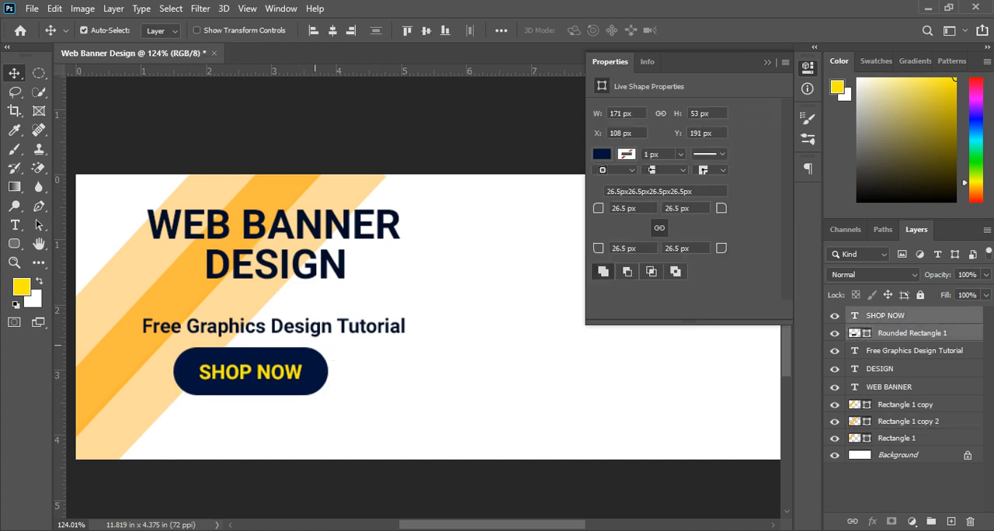
{"action": "left_click_drag", "start_coordinate": [313, 332], "coordinate": [314, 320]}
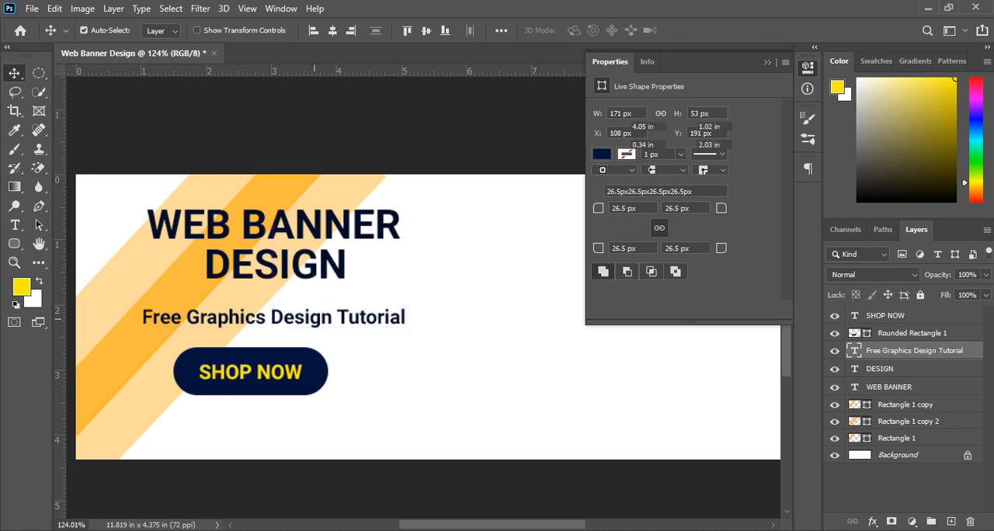
Step: Raise the SHOP NOW text and its navy rounded rectangle together to rectangle Y 184 px, and compare with the reference image
{"action": "mouse_move", "coordinate": [346, 372]}
{"action": "left_mouse_down"}
{"action": "mouse_move", "coordinate": [285, 351]}
{"action": "mouse_move", "coordinate": [296, 358]}
{"action": "left_mouse_up"}
{"action": "key", "text": "ctrl+z"}
{"action": "left_click_drag", "start_coordinate": [347, 406], "coordinate": [309, 375]}
{"action": "left_click", "coordinate": [346, 406]}
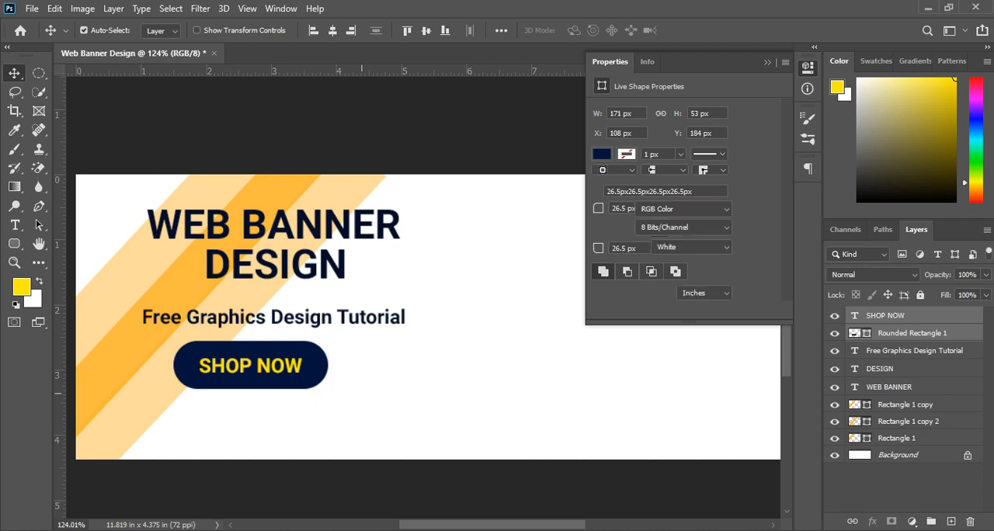
{"action": "key", "text": "alt+Tab"}
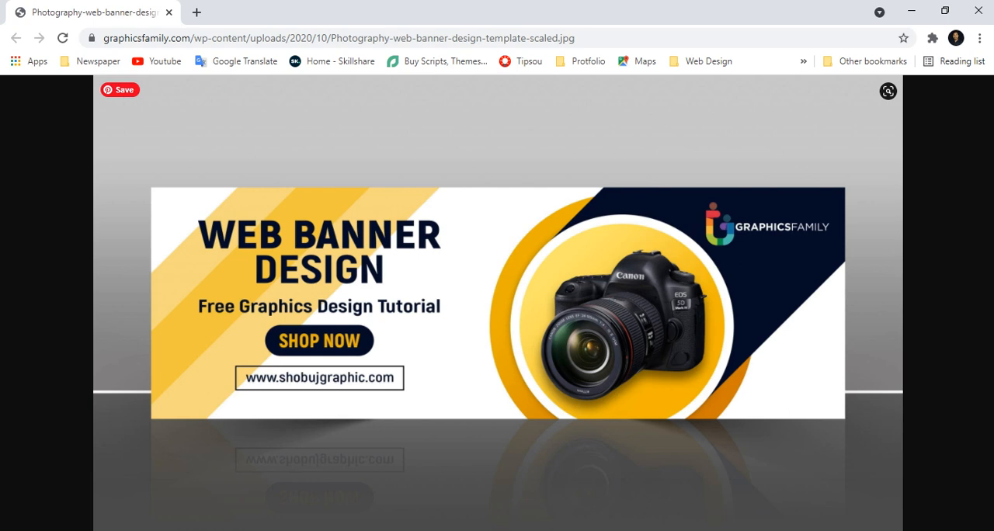
{"action": "key", "text": "alt+Tab"}
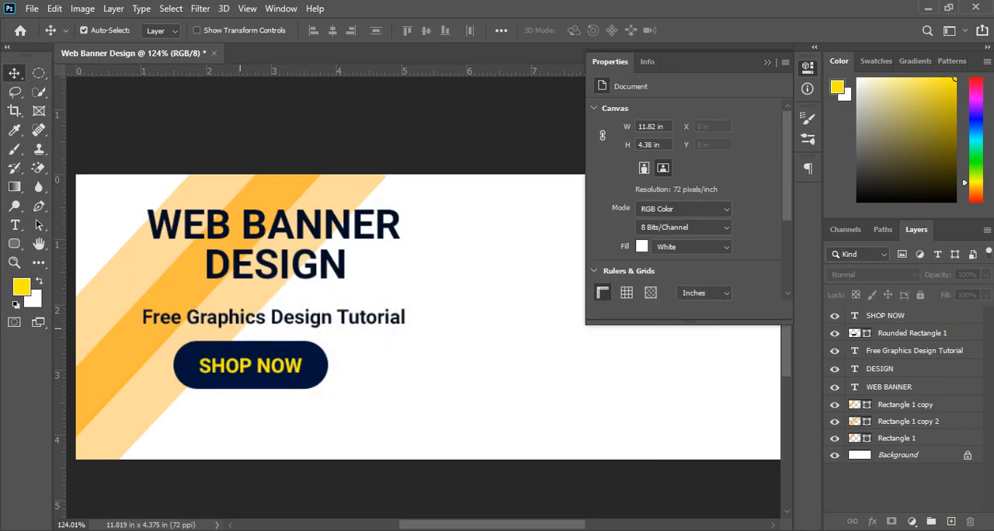
Step: Draw a square-cornered rectangle about 288 × 35 px below the SHOP NOW button, at about X 55 px and Y 265 px
{"action": "left_click", "coordinate": [14, 244]}
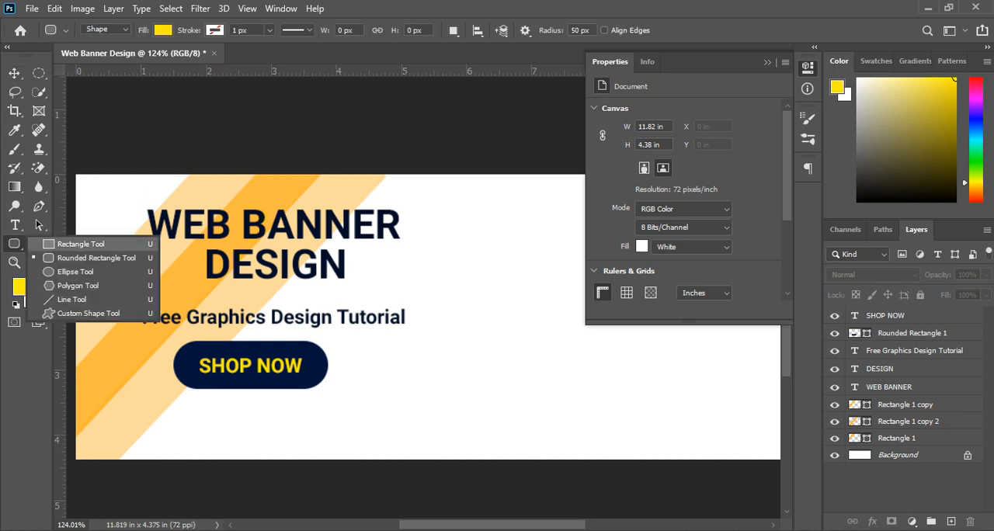
{"action": "left_click", "coordinate": [80, 244]}
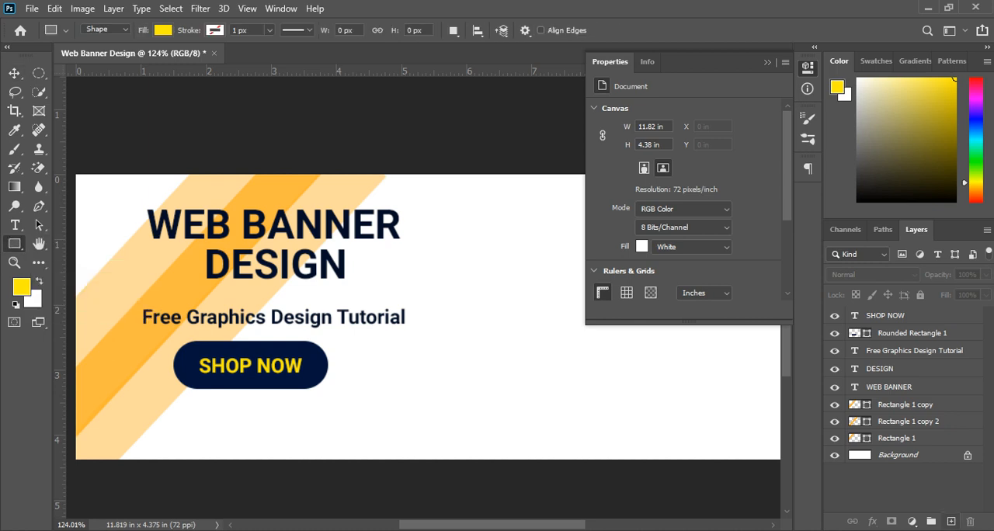
{"action": "left_click", "coordinate": [931, 522]}
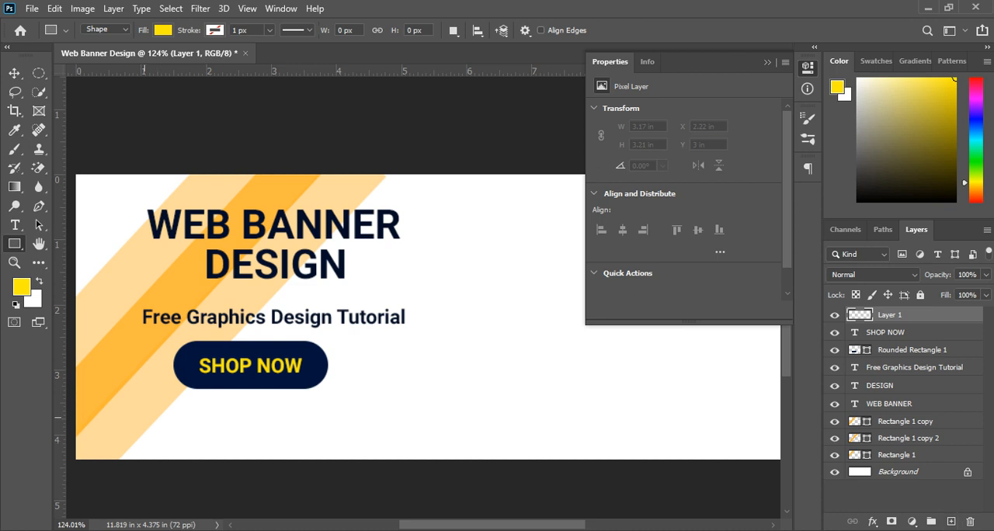
{"action": "left_click_drag", "start_coordinate": [126, 414], "coordinate": [387, 445]}
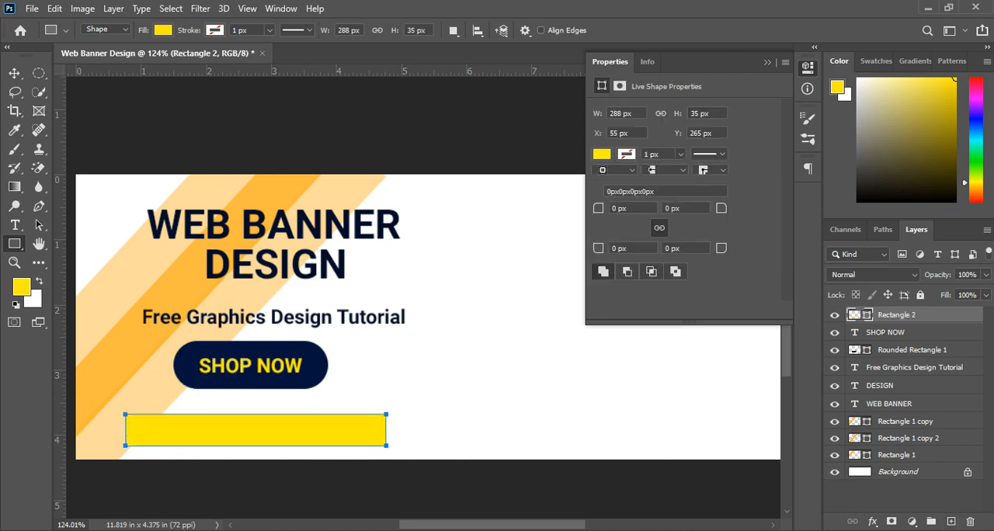
Step: Remove the new rectangle's fill and give it a dark navy stroke
{"action": "left_click", "coordinate": [163, 30]}
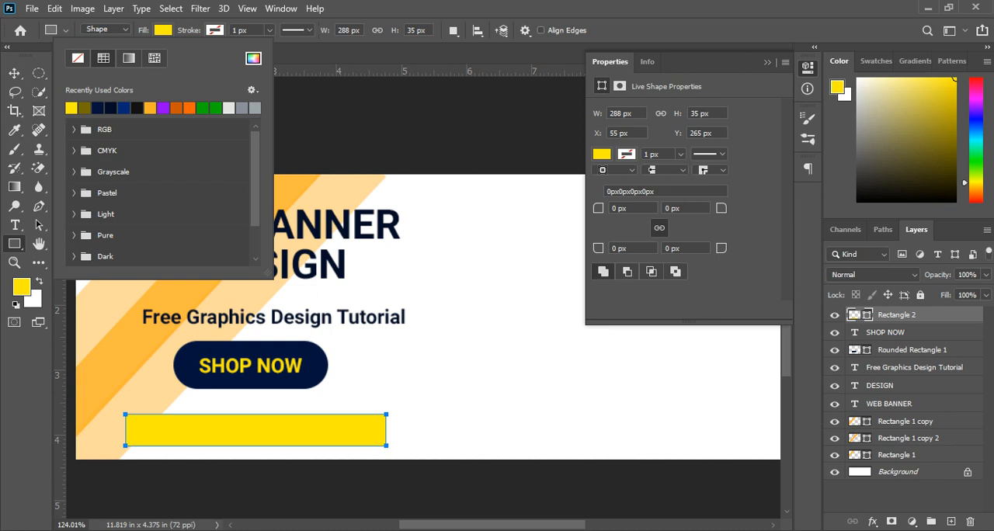
{"action": "left_click", "coordinate": [78, 59]}
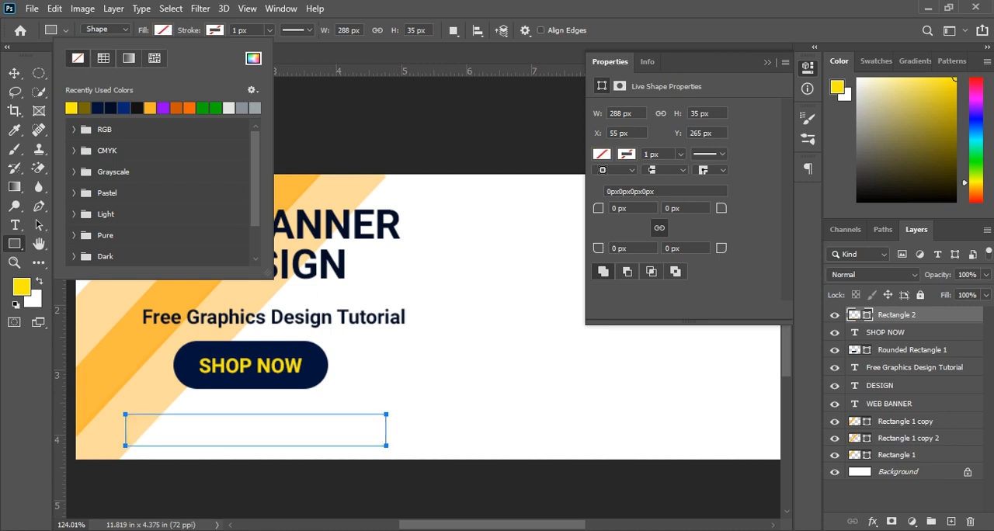
{"action": "left_click", "coordinate": [215, 30]}
{"action": "left_click", "coordinate": [215, 31]}
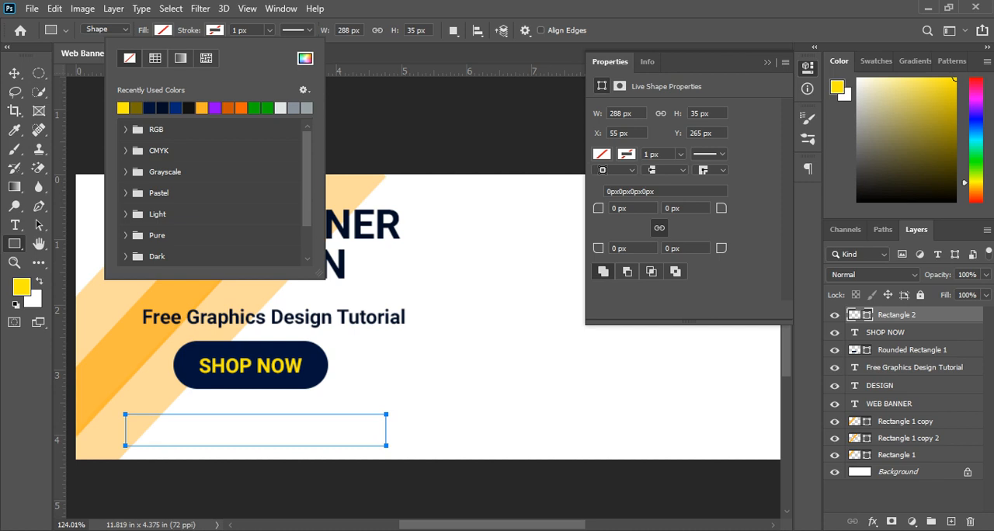
{"action": "left_click", "coordinate": [164, 108]}
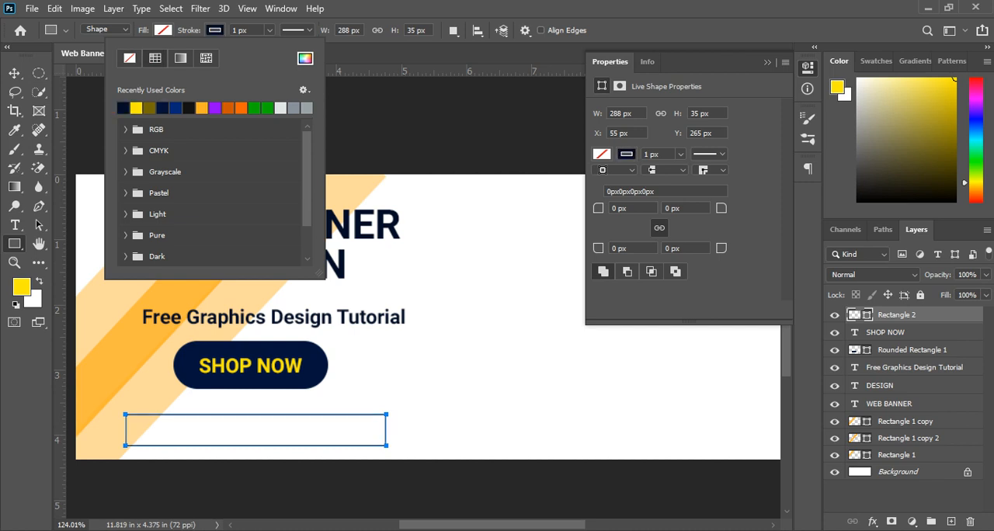
Step: Set the rectangle's stroke width to 4 px
{"action": "left_click", "coordinate": [247, 31]}
{"action": "scroll", "coordinate": [247, 30], "scroll_direction": "up", "scroll_amount": 3}
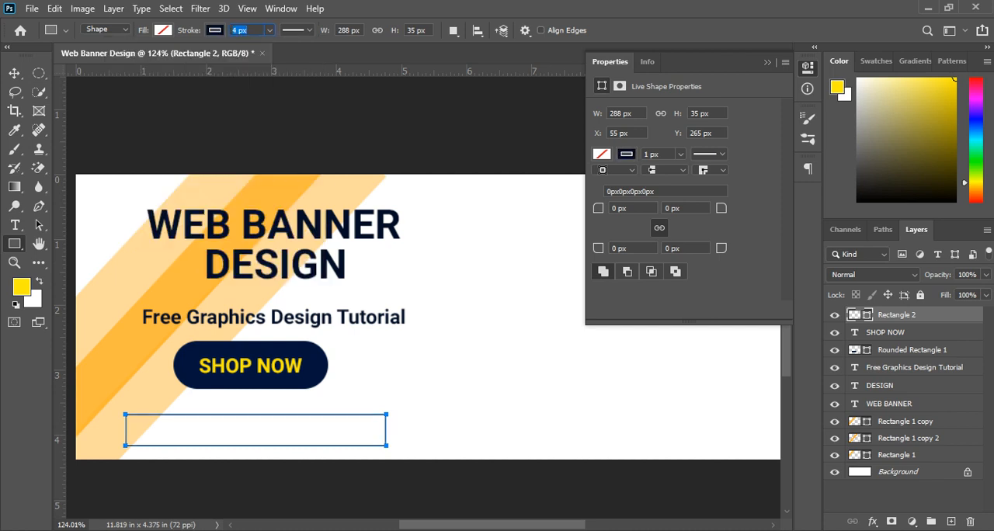
{"action": "left_click", "coordinate": [14, 73]}
{"action": "scroll", "coordinate": [322, 437], "scroll_direction": "up", "scroll_amount": 6}
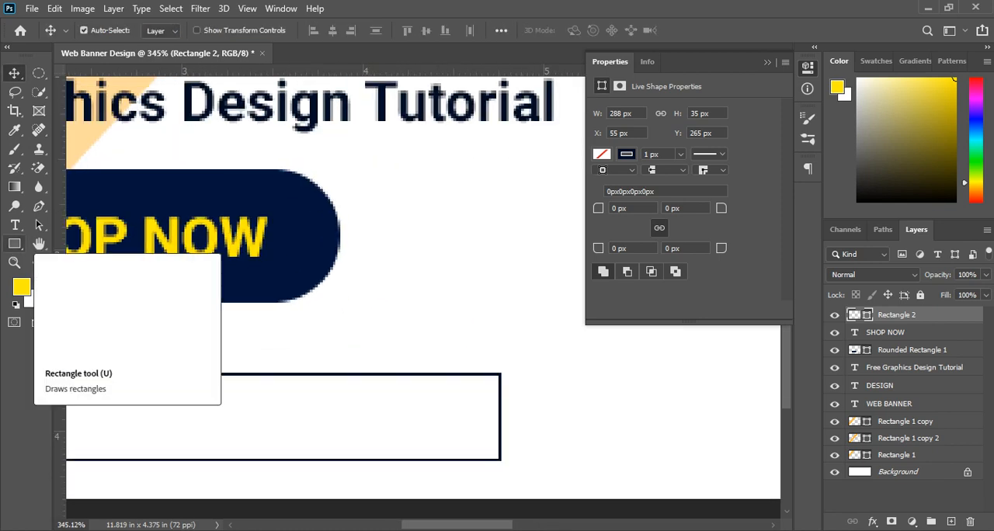
{"action": "left_click", "coordinate": [14, 243]}
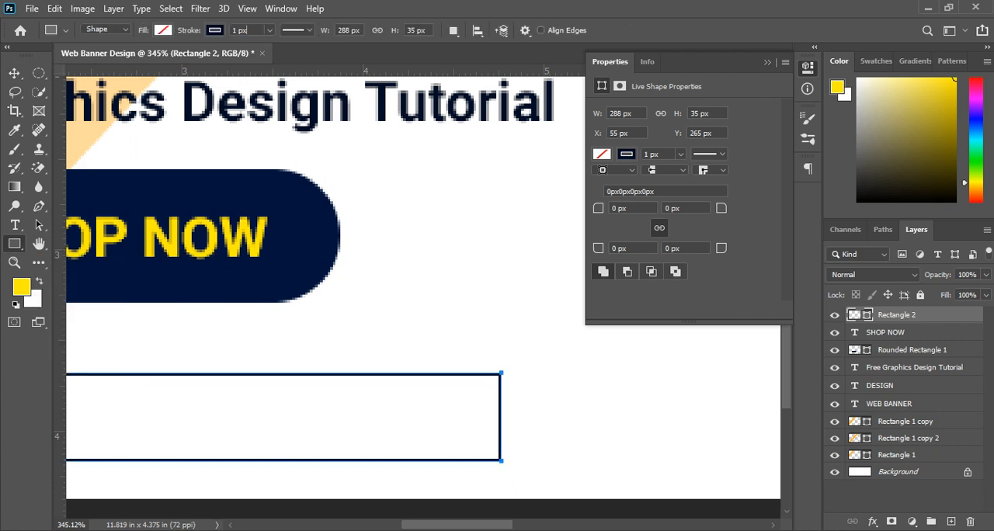
{"action": "scroll", "coordinate": [255, 31], "scroll_direction": "up", "scroll_amount": 3}
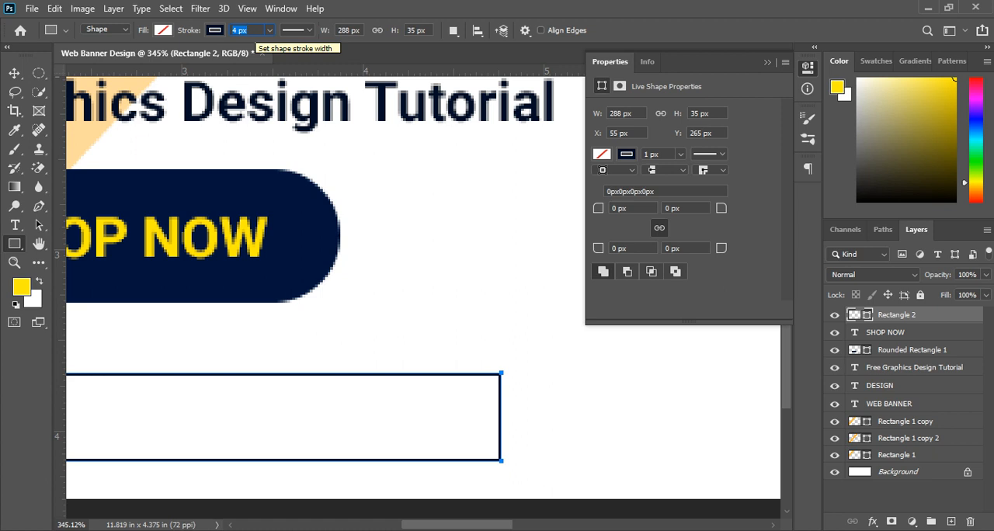
{"action": "key", "text": "Return"}
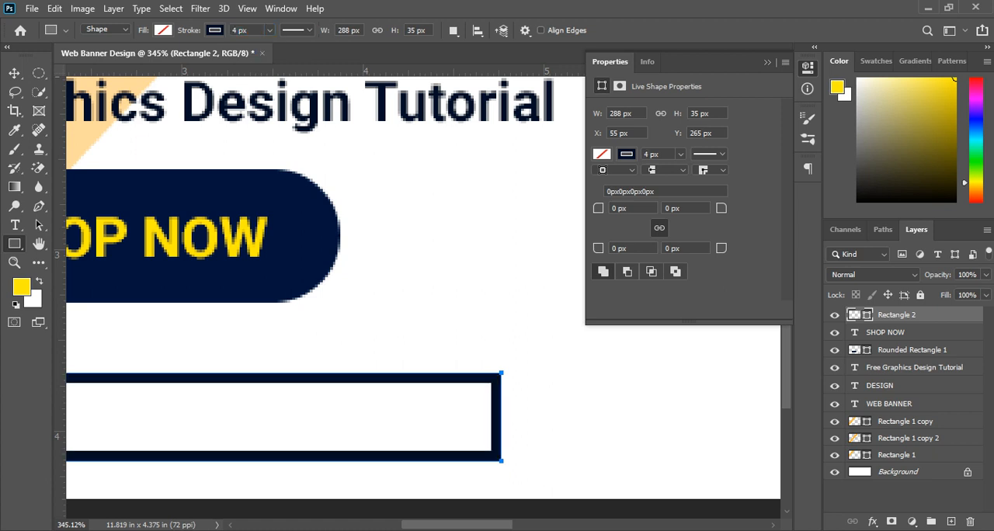
Step: Move the outlined rectangle up to Y 252 px and stretch its height downward to about 45 px
{"action": "left_click", "coordinate": [14, 73]}
{"action": "scroll", "coordinate": [349, 325], "scroll_direction": "down", "scroll_amount": 1}
{"action": "scroll", "coordinate": [289, 397], "scroll_direction": "down", "scroll_amount": 11}
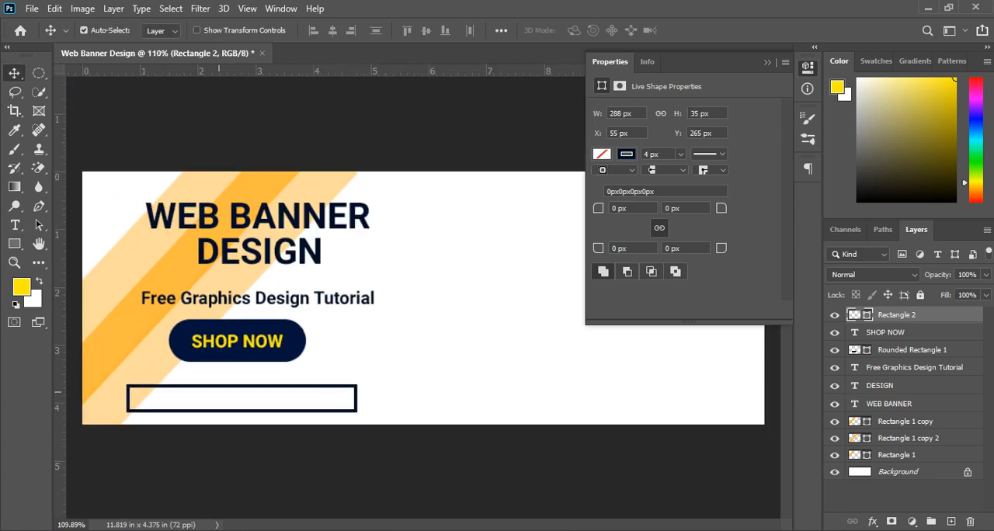
{"action": "left_click_drag", "start_coordinate": [230, 387], "coordinate": [229, 376]}
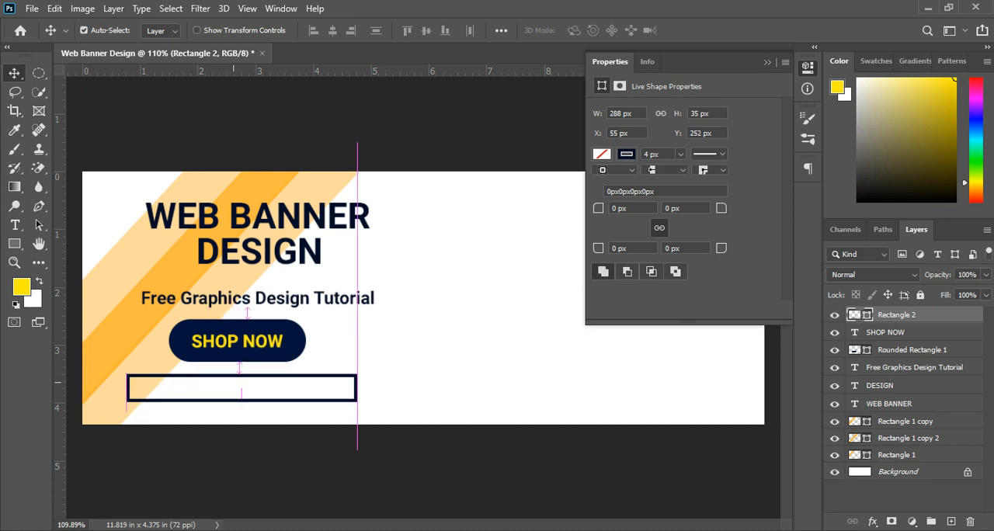
{"action": "key", "text": "ctrl+t"}
{"action": "left_click_drag", "start_coordinate": [241, 401], "coordinate": [242, 409]}
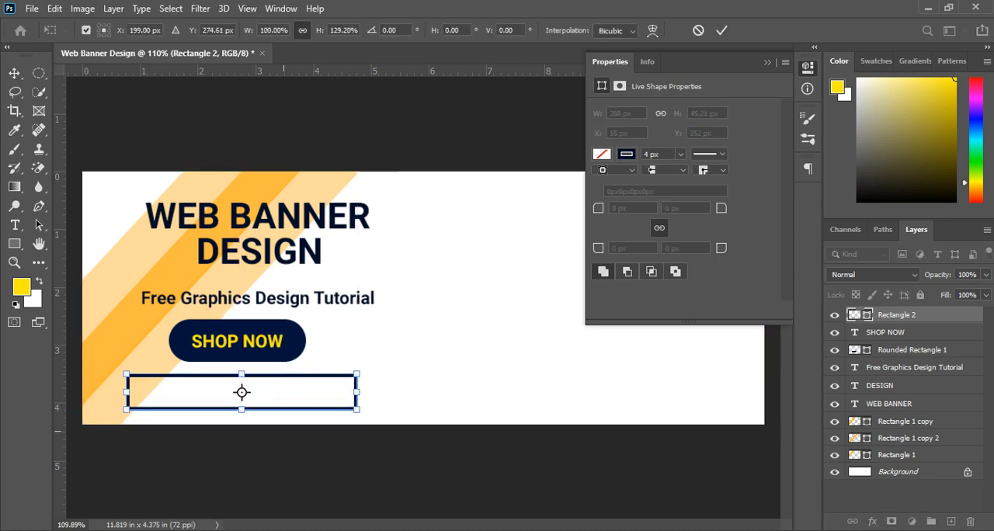
{"action": "key", "text": "Return"}
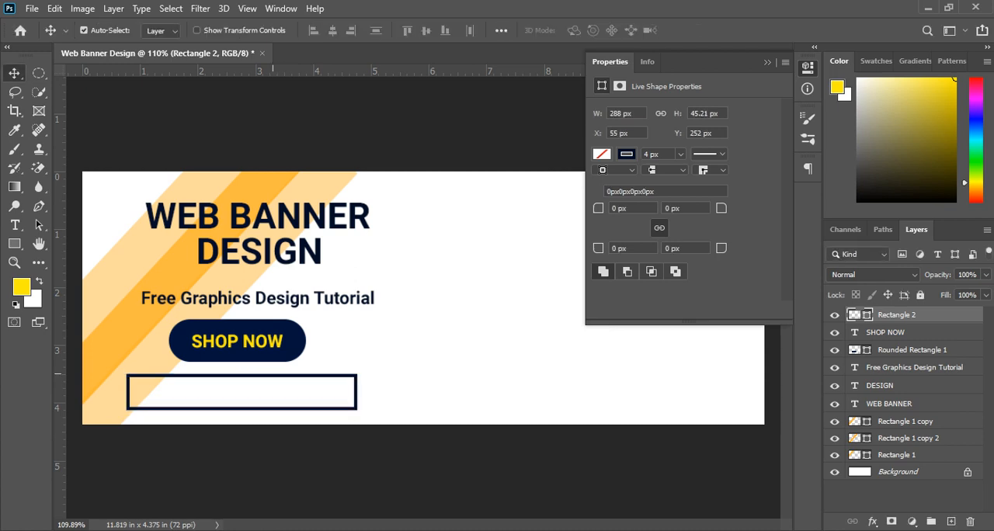
Step: Duplicate the subheading into the empty area beside the outlined rectangle and make the copy the topmost layer
{"action": "scroll", "coordinate": [302, 328], "scroll_direction": "down", "scroll_amount": 3}
{"action": "scroll", "coordinate": [303, 328], "scroll_direction": "up", "scroll_amount": 2}
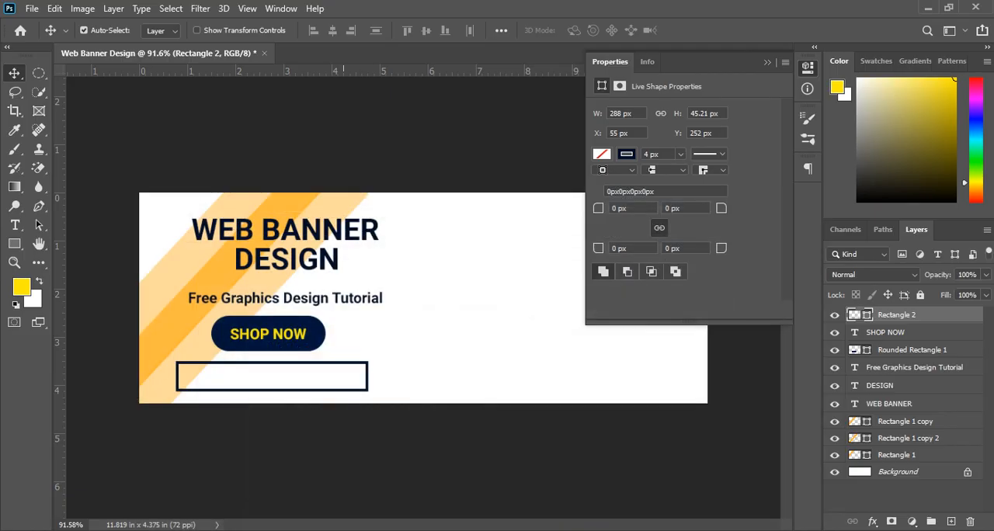
{"action": "scroll", "coordinate": [419, 301], "scroll_direction": "up", "scroll_amount": 2}
{"action": "scroll", "coordinate": [419, 302], "scroll_direction": "down", "scroll_amount": 1}
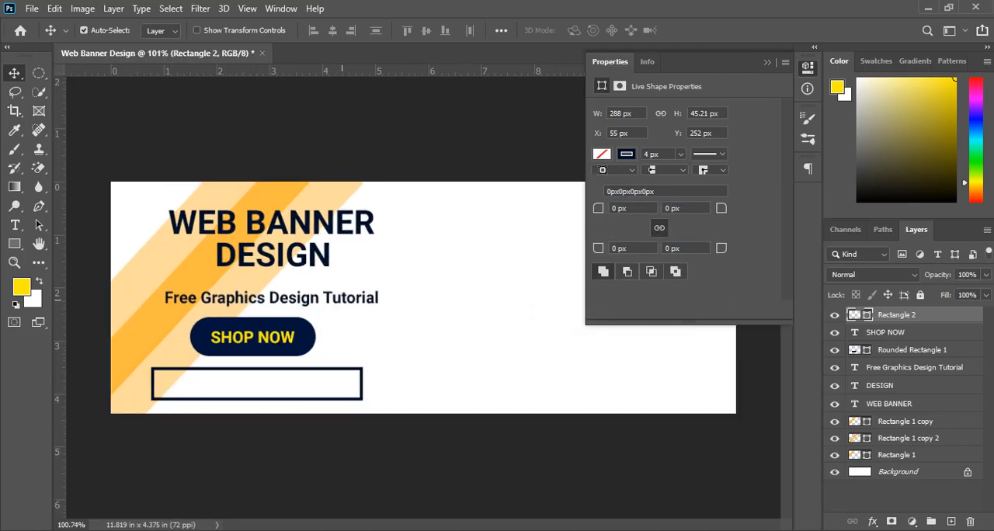
{"action": "left_click_drag", "start_coordinate": [327, 298], "coordinate": [538, 367]}
{"action": "left_click_drag", "start_coordinate": [917, 368], "coordinate": [917, 315]}
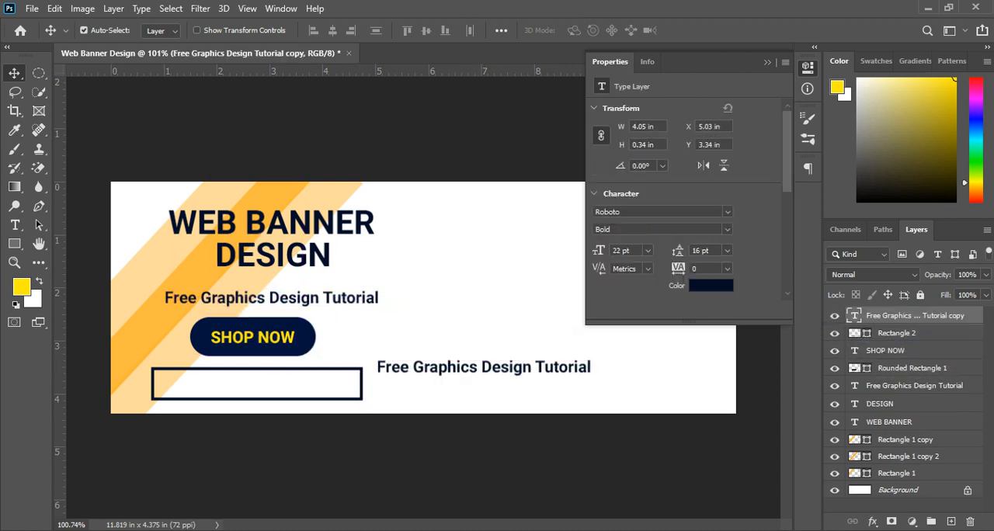
{"action": "double_click", "coordinate": [855, 316]}
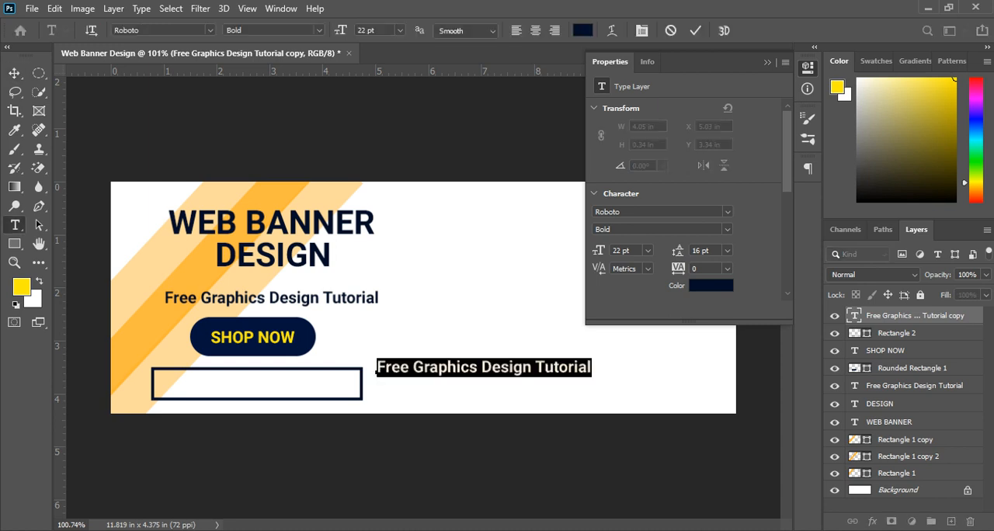
{"action": "left_click", "coordinate": [273, 30]}
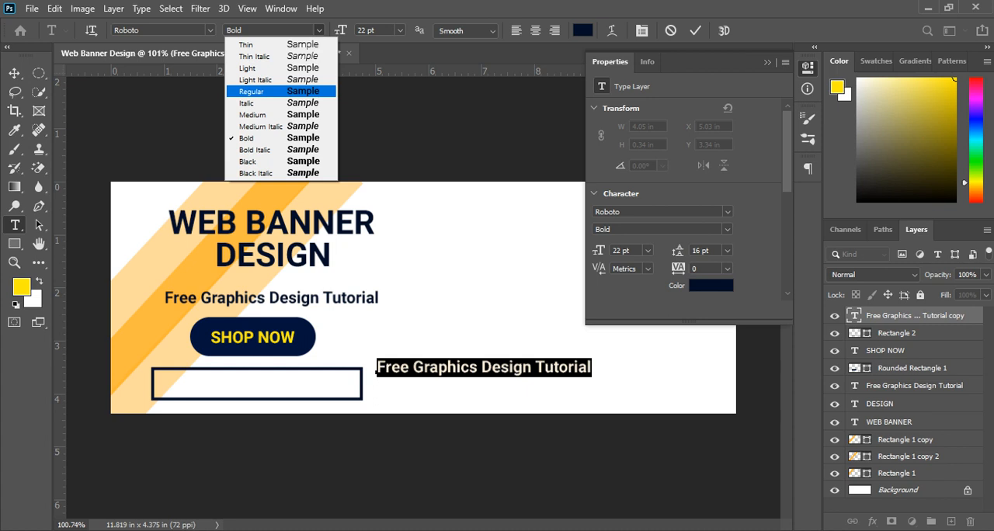
{"action": "left_click", "coordinate": [251, 91]}
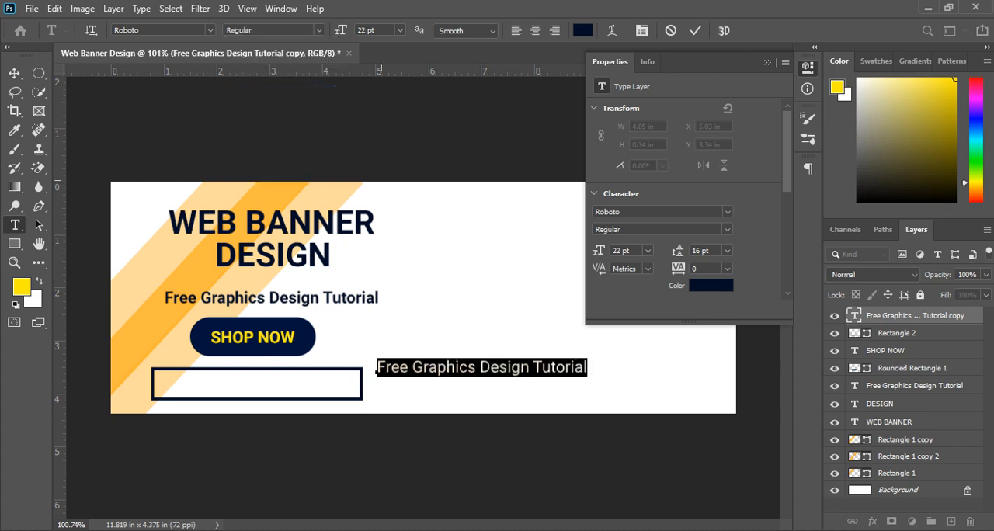
{"action": "type", "text": "www"}
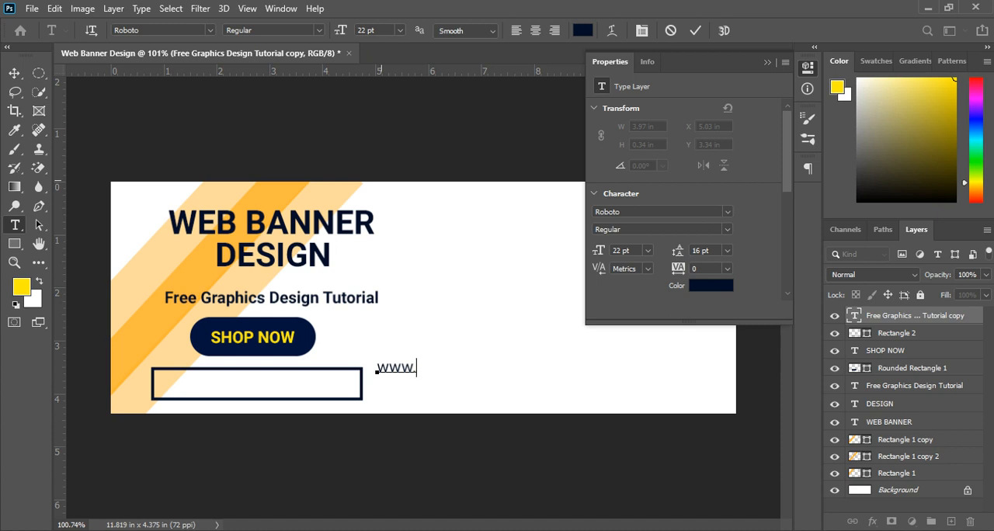
{"action": "type", "text": ".creativegra"}
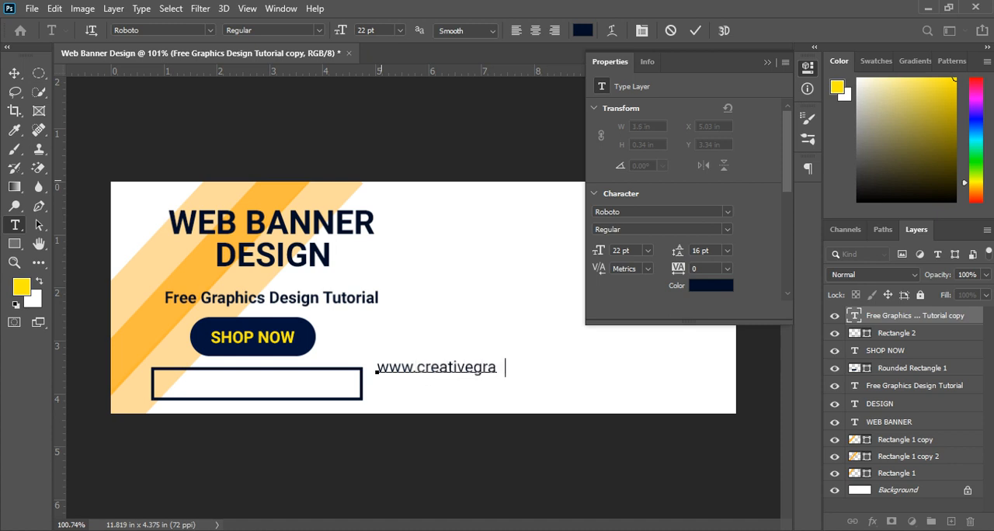
{"action": "type", "text": "phic.com"}
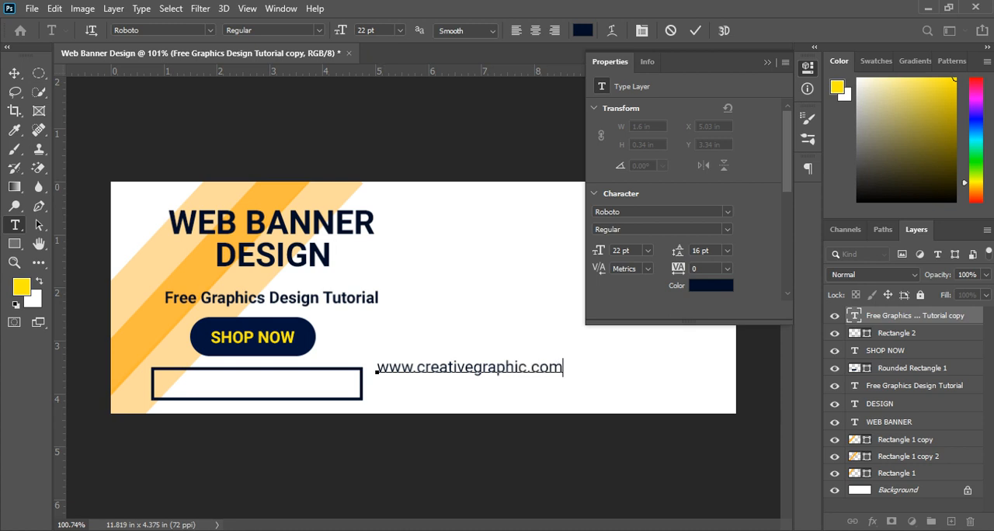
{"action": "left_click", "coordinate": [14, 73]}
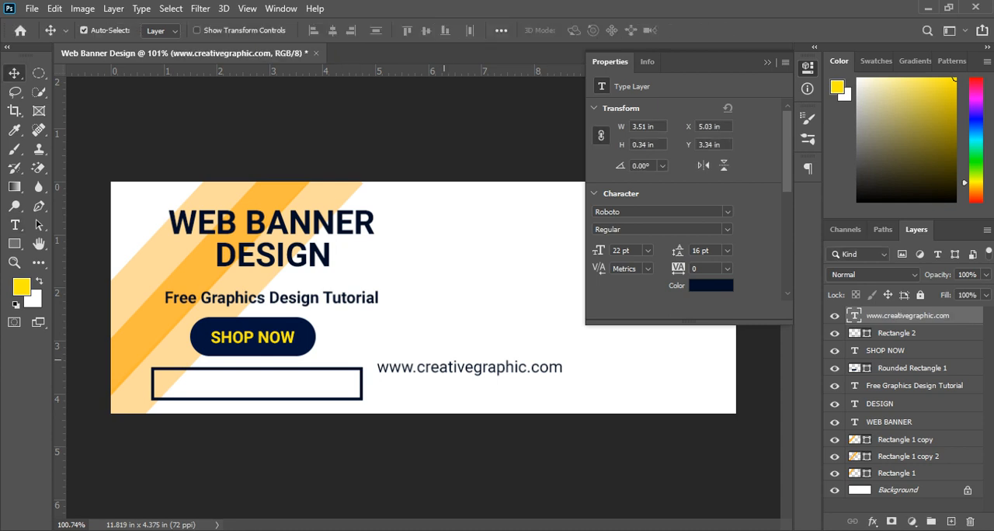
Step: Place the website address inside the outlined rectangle at about X 0.96 in and Y 3.63 in, and deselect it
{"action": "left_click_drag", "start_coordinate": [470, 364], "coordinate": [253, 379]}
{"action": "key", "text": "Right"}
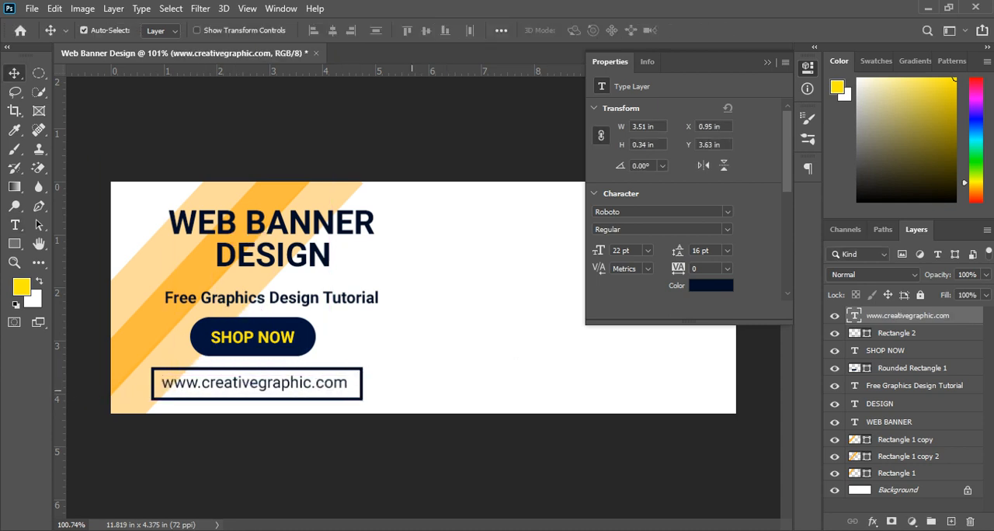
{"action": "scroll", "coordinate": [346, 386], "scroll_direction": "down", "scroll_amount": 5}
{"action": "scroll", "coordinate": [348, 385], "scroll_direction": "up", "scroll_amount": 4}
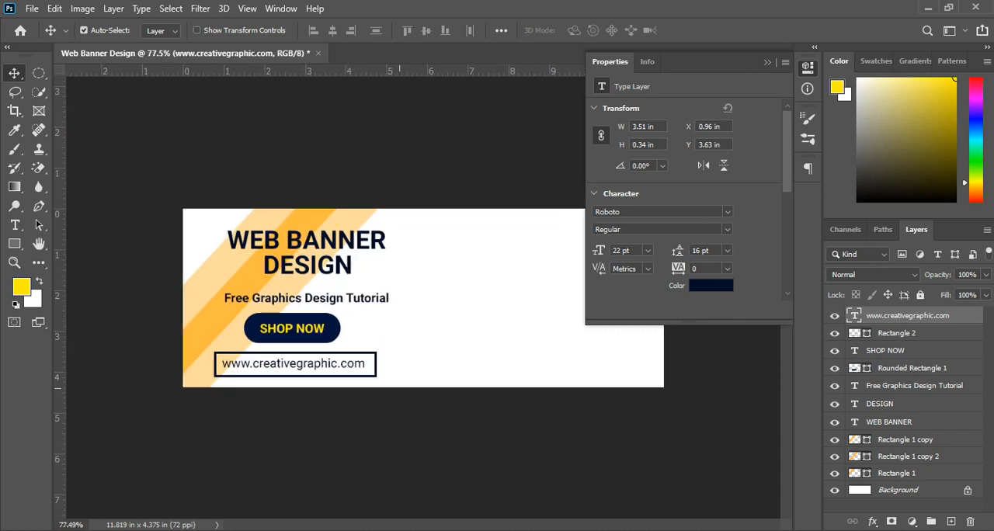
{"action": "scroll", "coordinate": [348, 385], "scroll_direction": "down", "scroll_amount": 2}
{"action": "scroll", "coordinate": [348, 386], "scroll_direction": "up", "scroll_amount": 1}
{"action": "left_click_drag", "start_coordinate": [522, 318], "coordinate": [344, 335]}
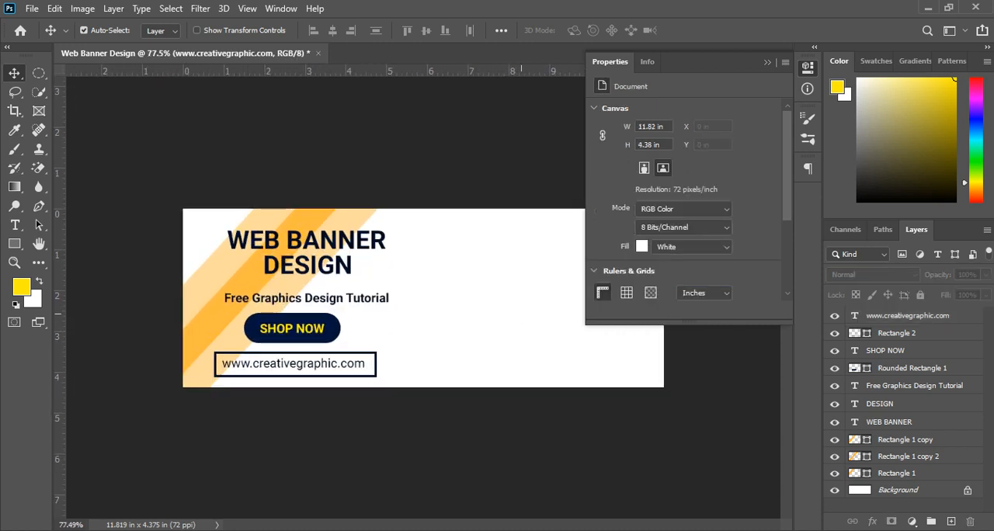
Step: Check the reference banner image, and draw a yellow 296 px circle in the banner's empty area at X 439 px, Y 53 px
{"action": "scroll", "coordinate": [336, 335], "scroll_direction": "up", "scroll_amount": 2}
{"action": "left_click", "coordinate": [768, 62]}
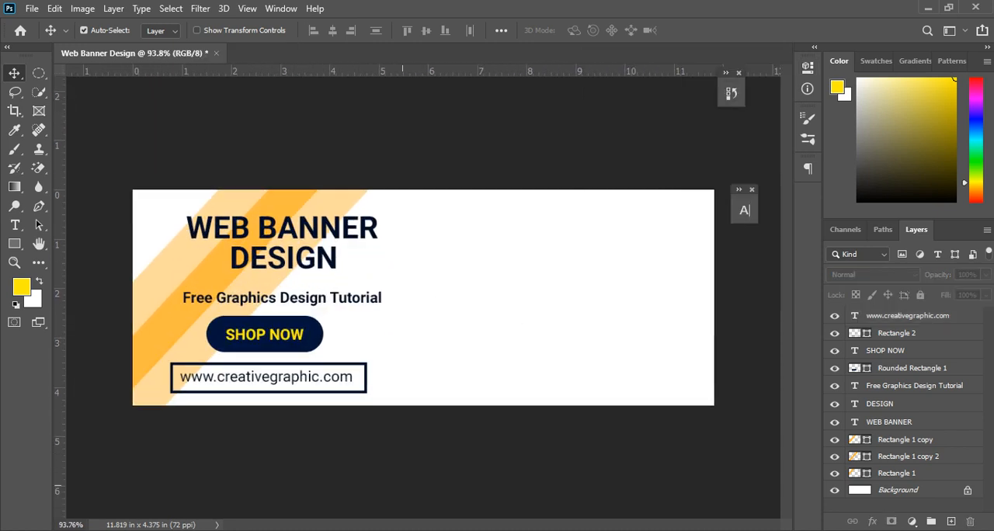
{"action": "key", "text": "alt+Tab"}
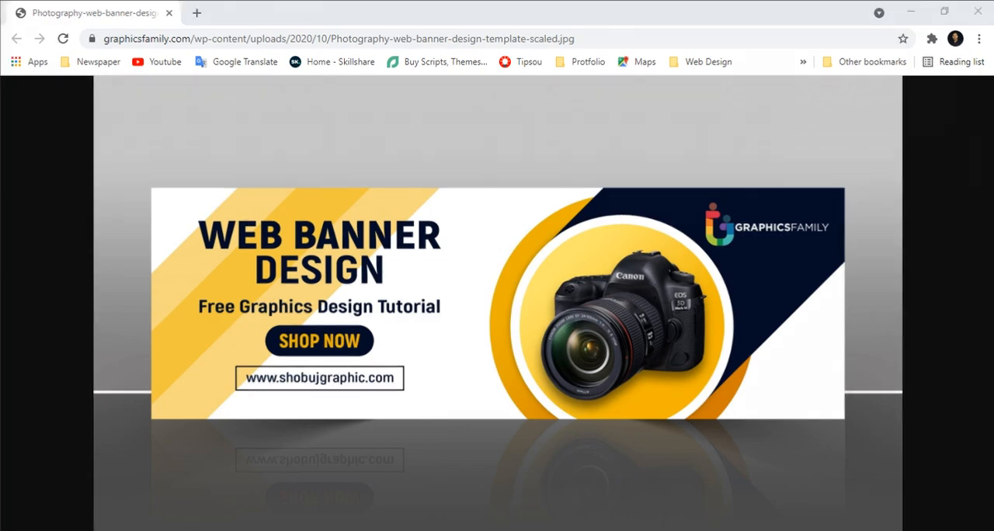
{"action": "key", "text": "alt+Tab"}
{"action": "key", "text": "alt+Tab"}
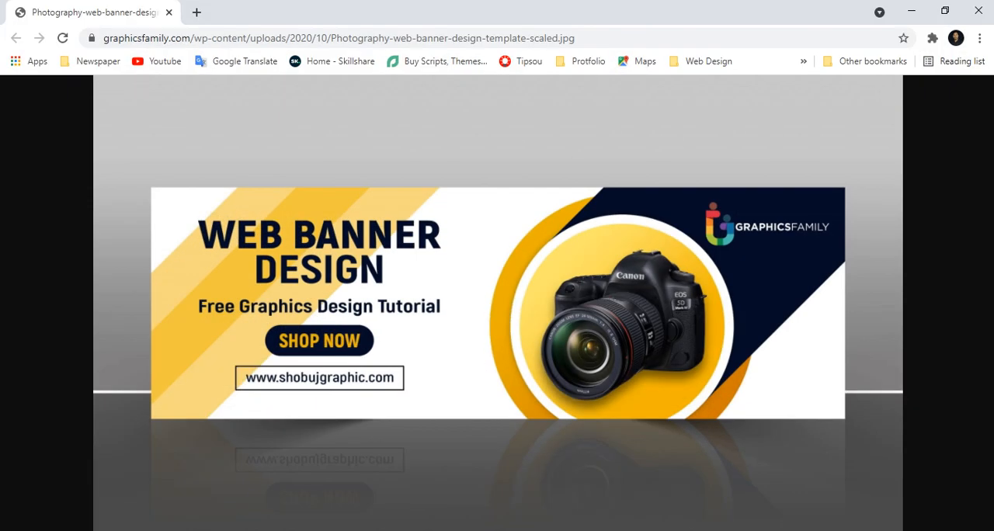
{"action": "key", "text": "alt+Tab"}
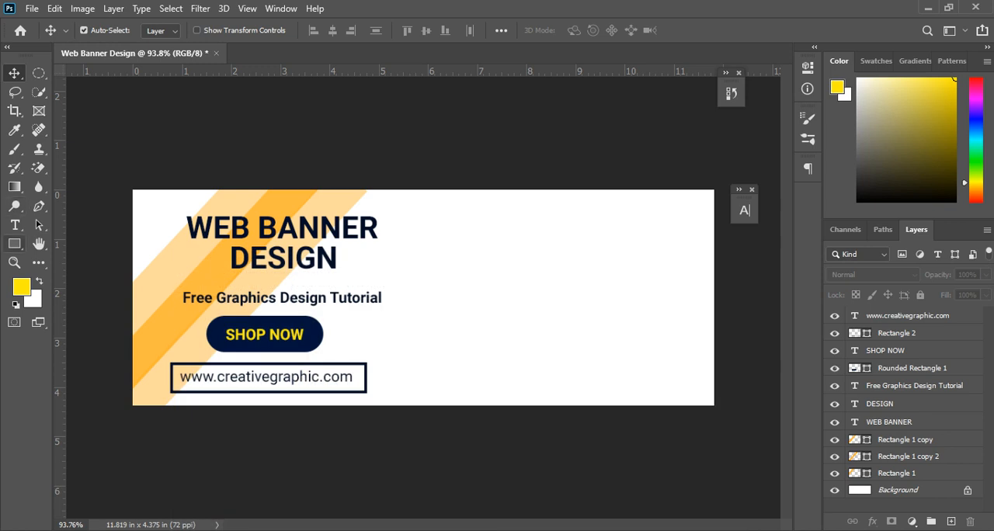
{"action": "left_click", "coordinate": [14, 243]}
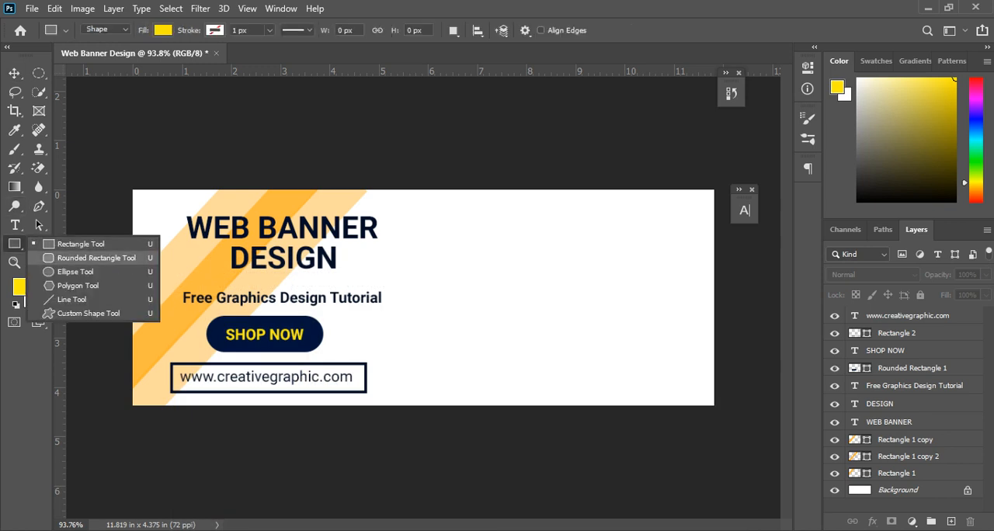
{"action": "left_click", "coordinate": [93, 258]}
{"action": "right_click", "coordinate": [14, 244]}
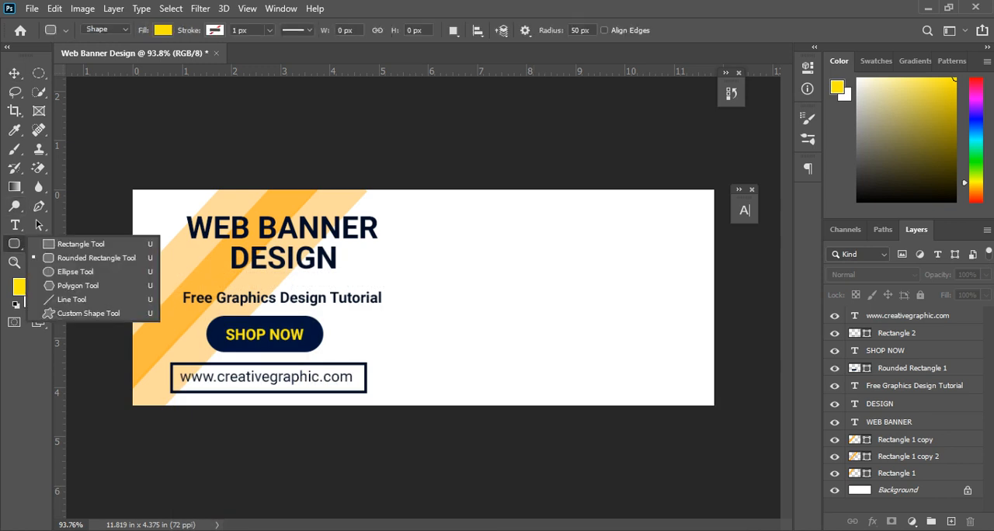
{"action": "left_click", "coordinate": [75, 272]}
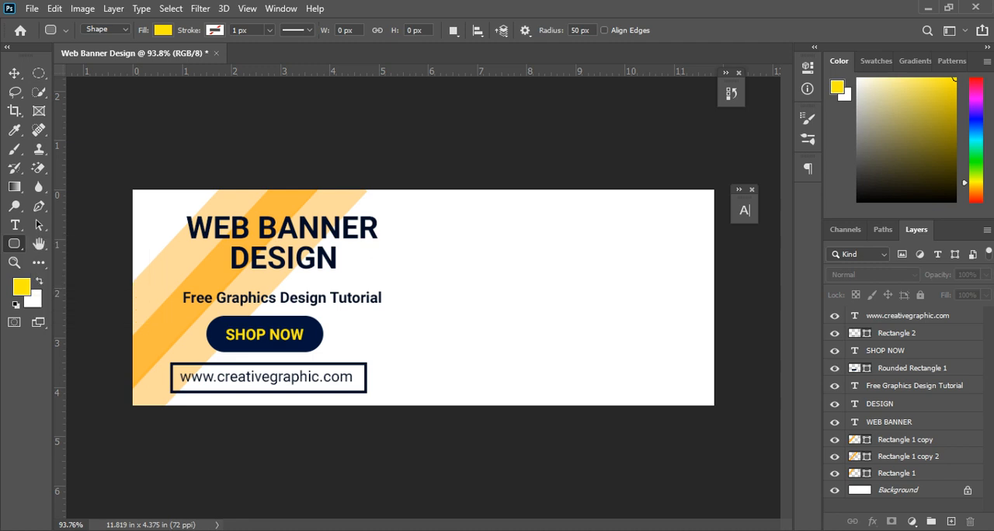
{"action": "left_click_drag", "start_coordinate": [535, 327], "coordinate": [634, 428]}
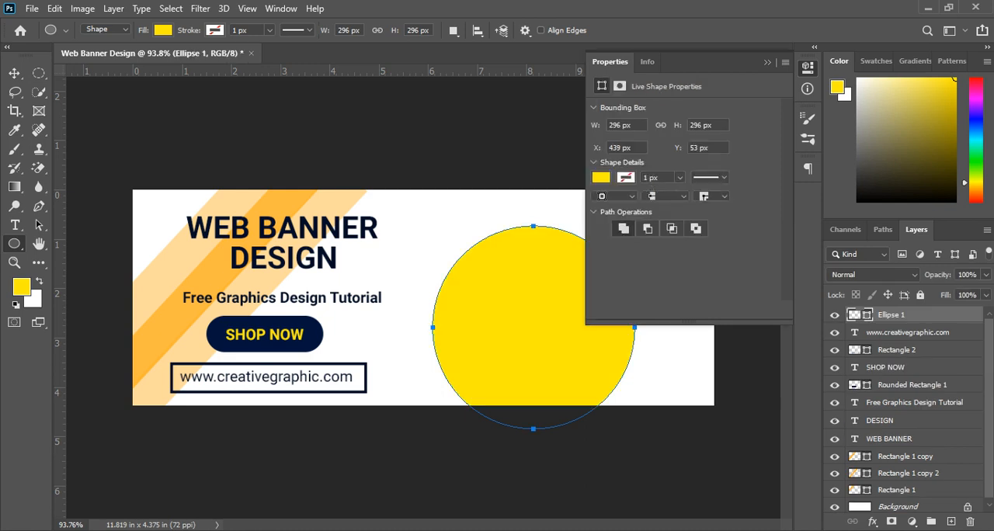
Step: Change the circle's fill to orange, hex ff9d10
{"action": "left_click", "coordinate": [163, 30]}
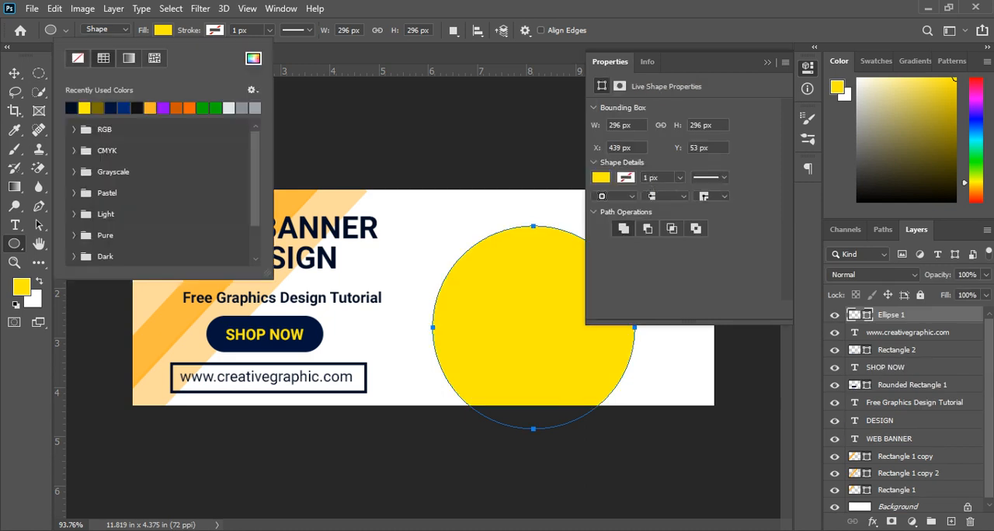
{"action": "left_click", "coordinate": [253, 58]}
{"action": "type", "text": "ff7200"}
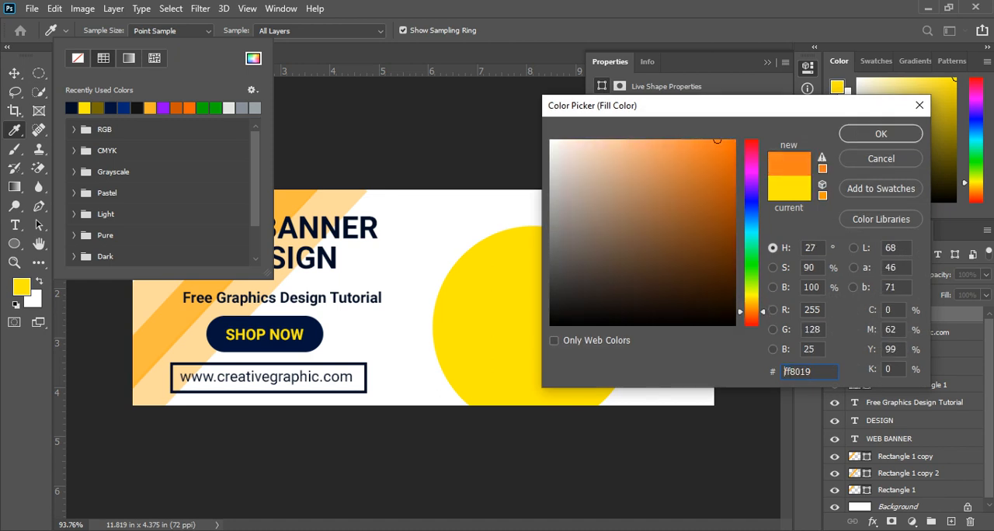
{"action": "left_click", "coordinate": [881, 133]}
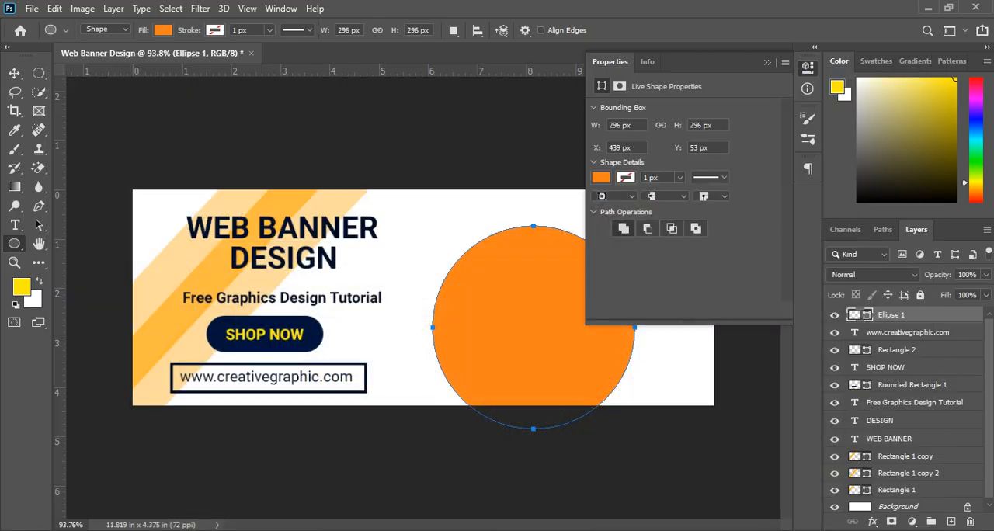
{"action": "double_click", "coordinate": [855, 316]}
{"action": "left_click_drag", "start_coordinate": [752, 312], "coordinate": [752, 307]}
{"action": "left_click_drag", "start_coordinate": [717, 141], "coordinate": [726, 140]}
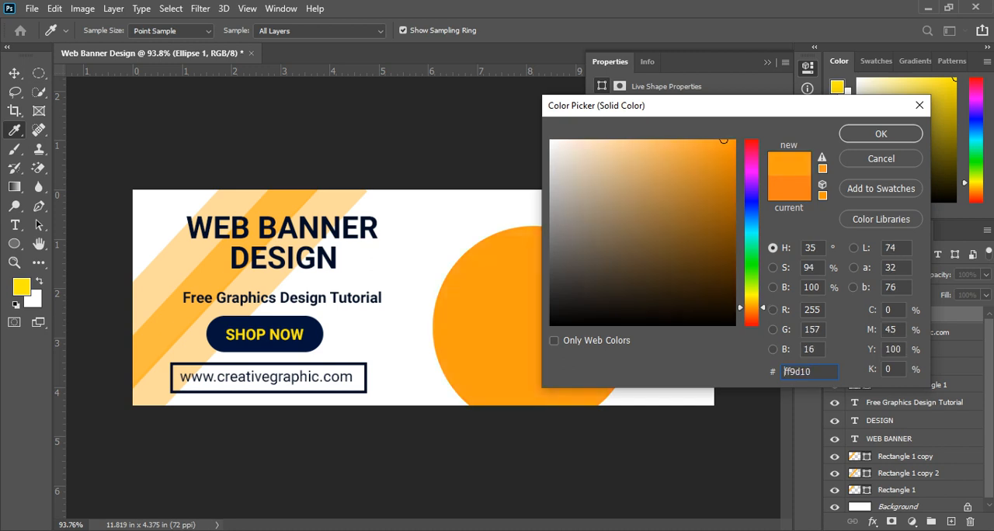
{"action": "left_click", "coordinate": [881, 134]}
Step: Enlarge the orange circle to about 114% and centre it at about X 594 px, Y 178 px
{"action": "key", "text": "v"}
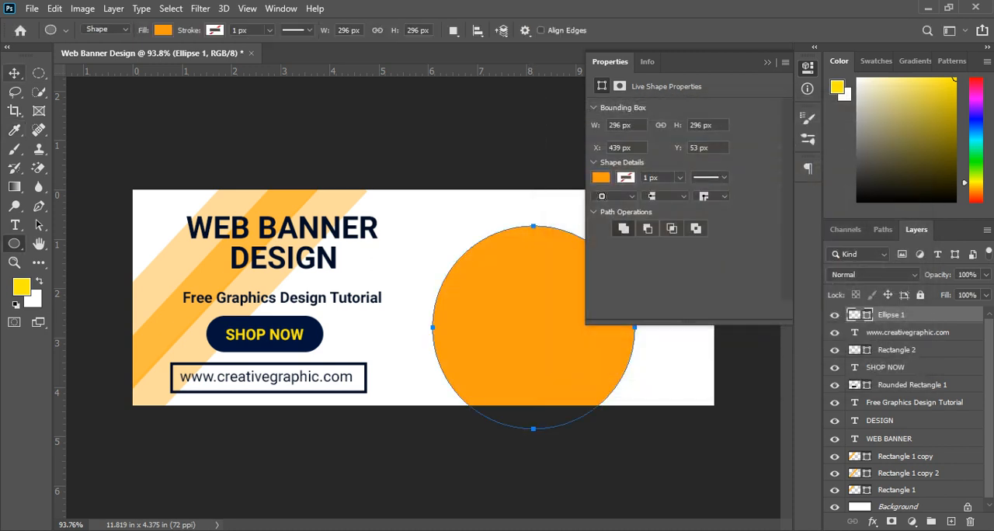
{"action": "left_click_drag", "start_coordinate": [517, 307], "coordinate": [601, 283]}
{"action": "left_click", "coordinate": [768, 62]}
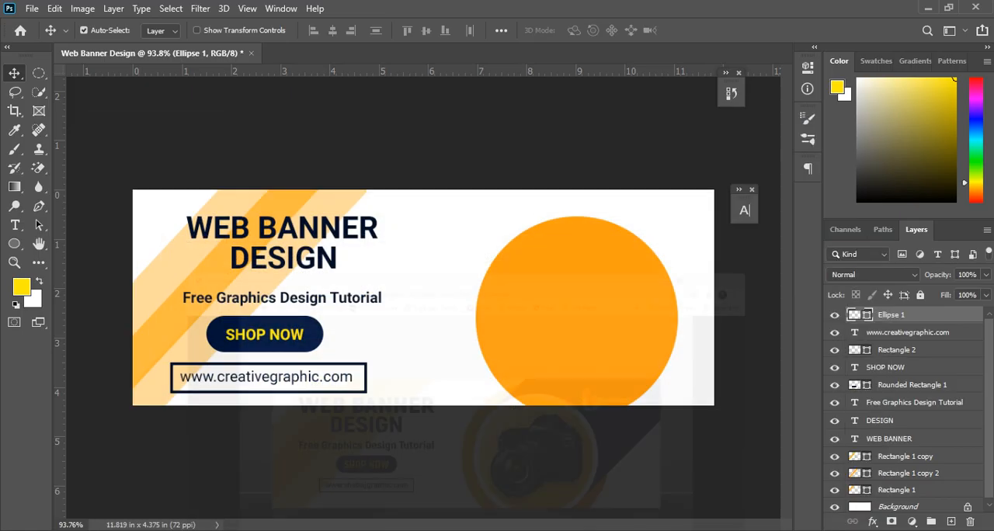
{"action": "left_click_drag", "start_coordinate": [575, 296], "coordinate": [536, 302]}
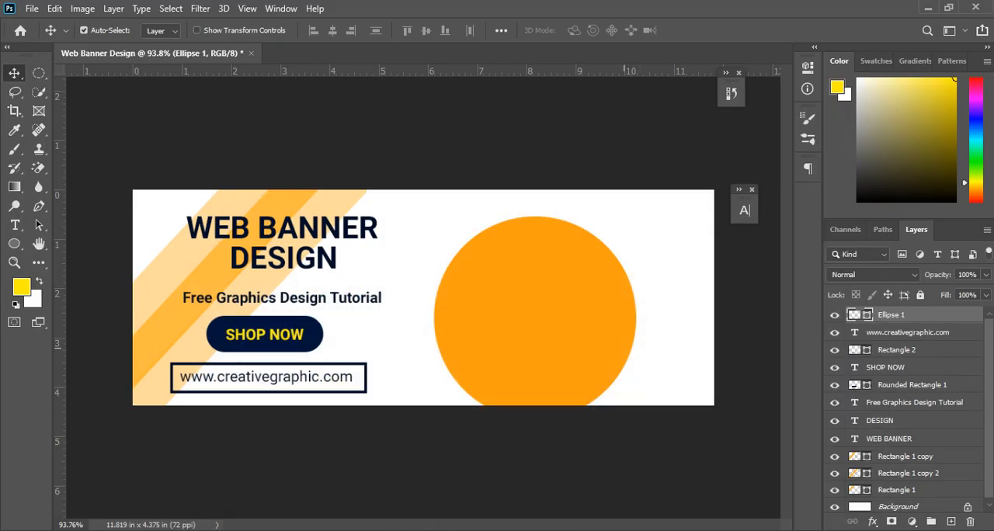
{"action": "key", "text": "ctrl+t"}
{"action": "left_click_drag", "start_coordinate": [639, 421], "coordinate": [654, 438]}
{"action": "left_click_drag", "start_coordinate": [572, 372], "coordinate": [581, 370]}
{"action": "left_click_drag", "start_coordinate": [662, 435], "coordinate": [658, 431]}
{"action": "left_click_drag", "start_coordinate": [587, 327], "coordinate": [583, 323]}
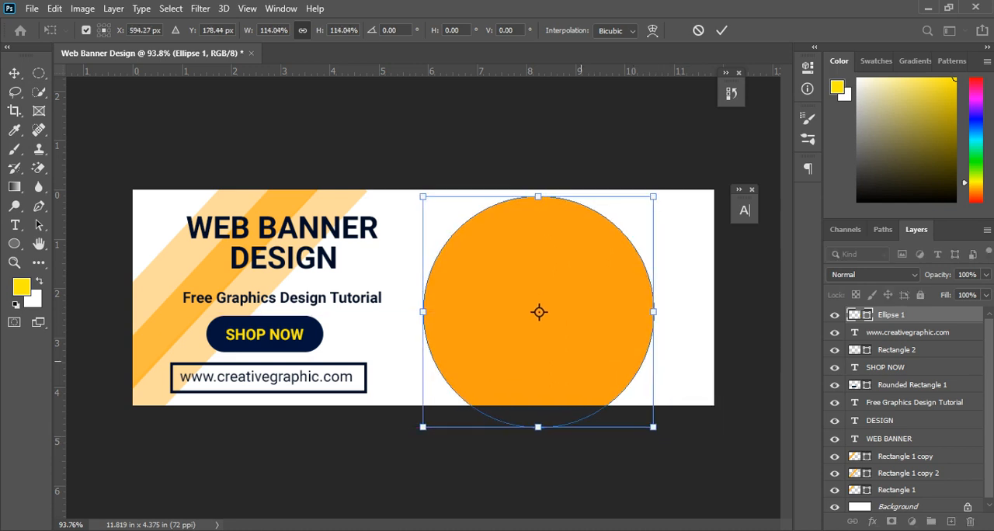
{"action": "key", "text": "Return"}
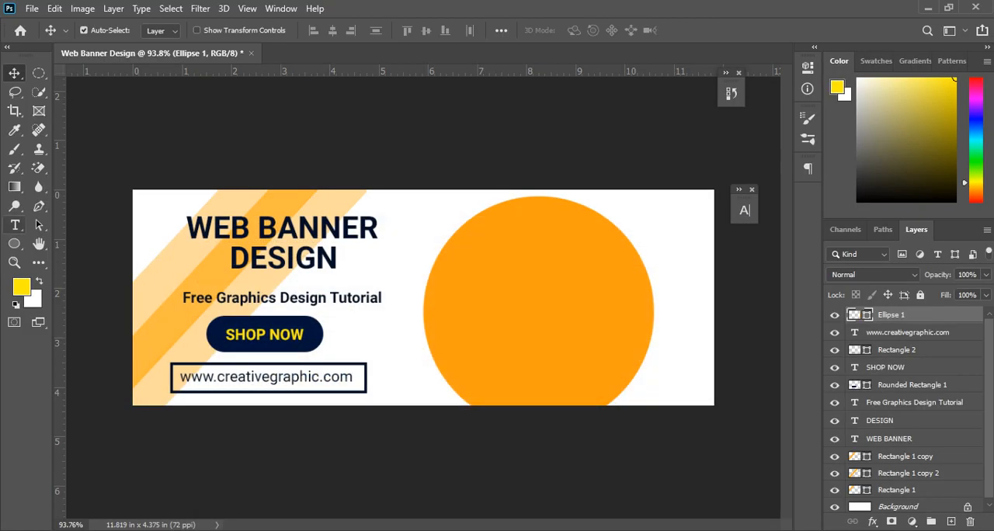
Step: Draw a rounded rectangle of 606 × 153 px with 50 px corners over the circle, at X 459 px, Y 127 px, on a new layer
{"action": "left_click", "coordinate": [14, 244]}
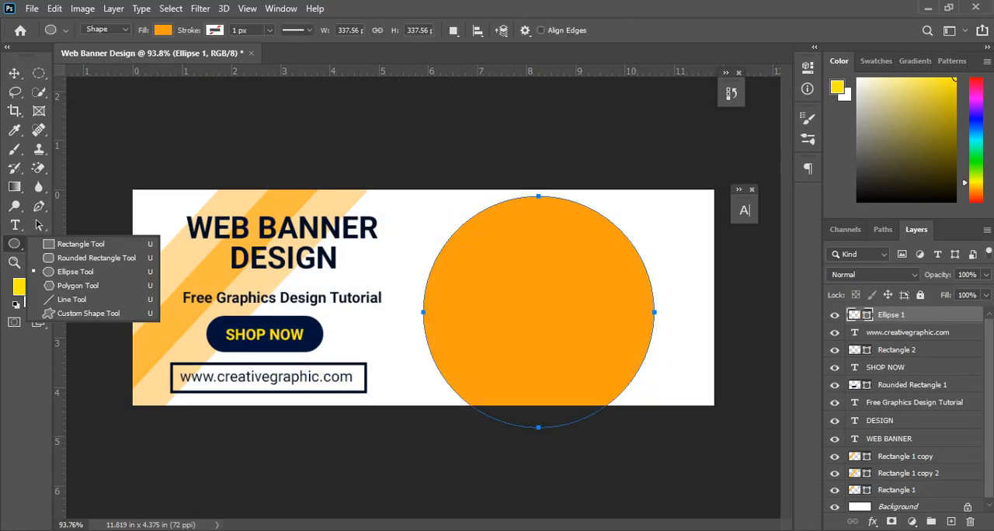
{"action": "left_click", "coordinate": [87, 258]}
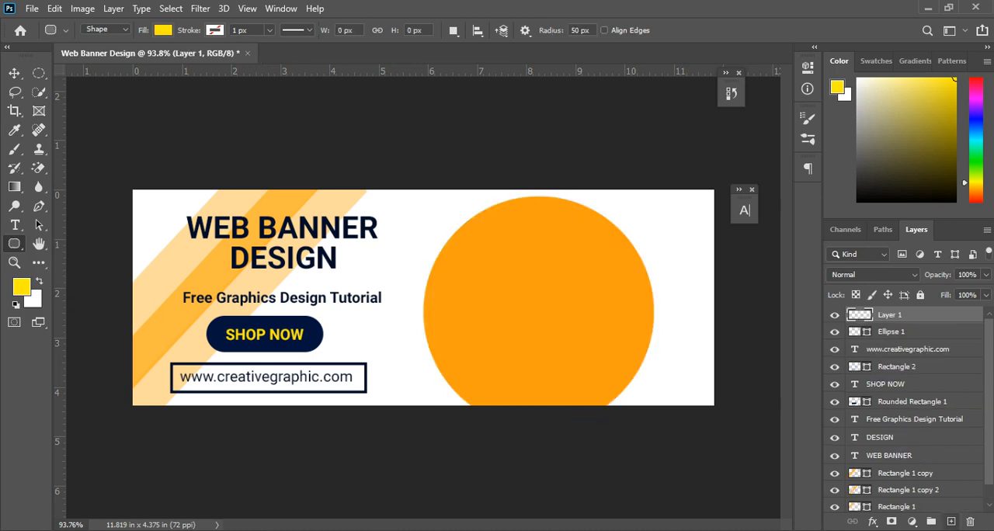
{"action": "left_click_drag", "start_coordinate": [447, 277], "coordinate": [866, 353]}
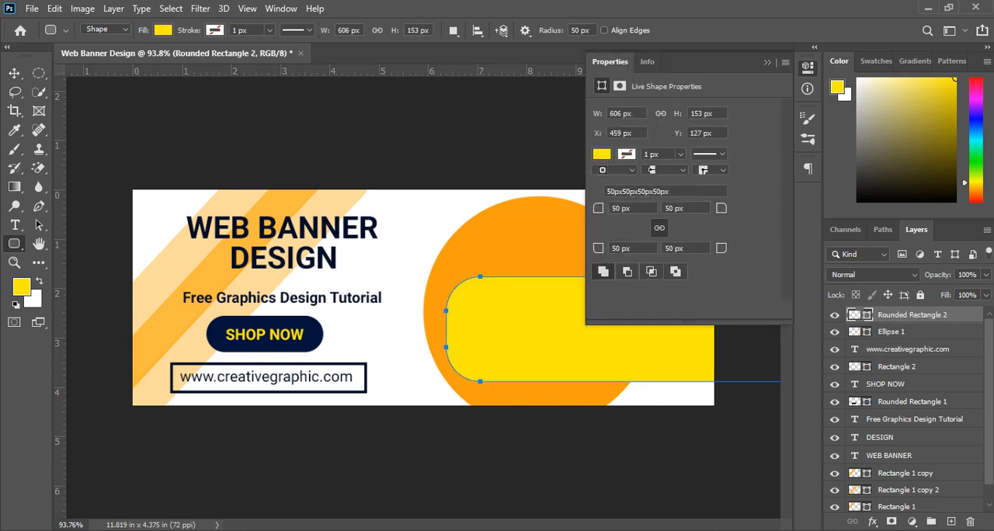
{"action": "left_click", "coordinate": [768, 62]}
Step: Change the new rounded rectangle's fill to dark navy, hex 000c4a
{"action": "double_click", "coordinate": [855, 315]}
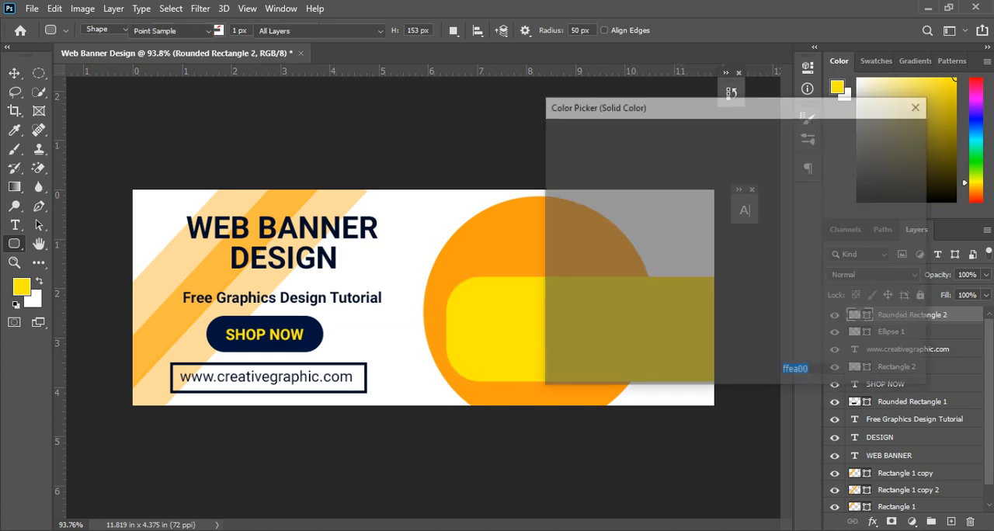
{"action": "left_click_drag", "start_coordinate": [751, 235], "coordinate": [752, 206]}
{"action": "mouse_move", "coordinate": [735, 257]}
{"action": "left_mouse_down"}
{"action": "mouse_move", "coordinate": [733, 271]}
{"action": "mouse_move", "coordinate": [734, 258]}
{"action": "left_mouse_up"}
{"action": "left_click", "coordinate": [880, 133]}
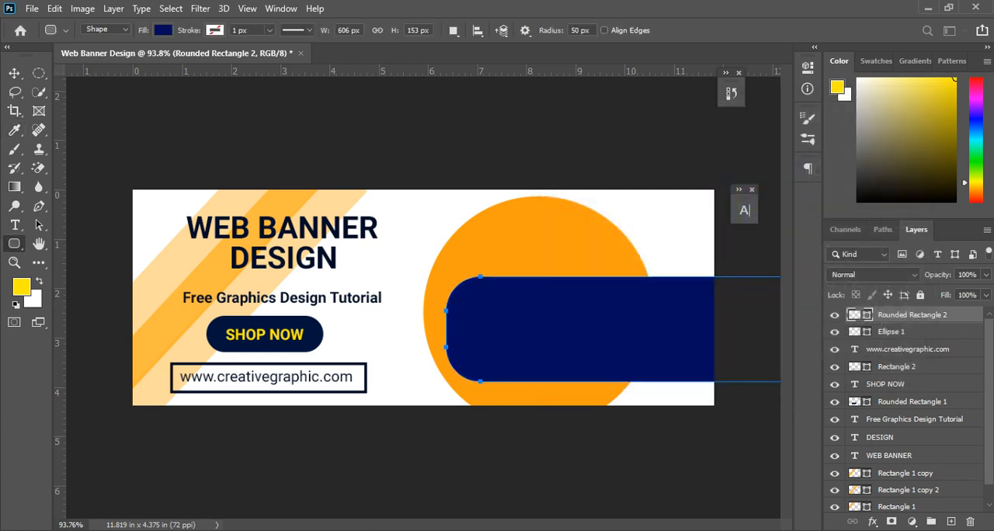
{"action": "double_click", "coordinate": [855, 315]}
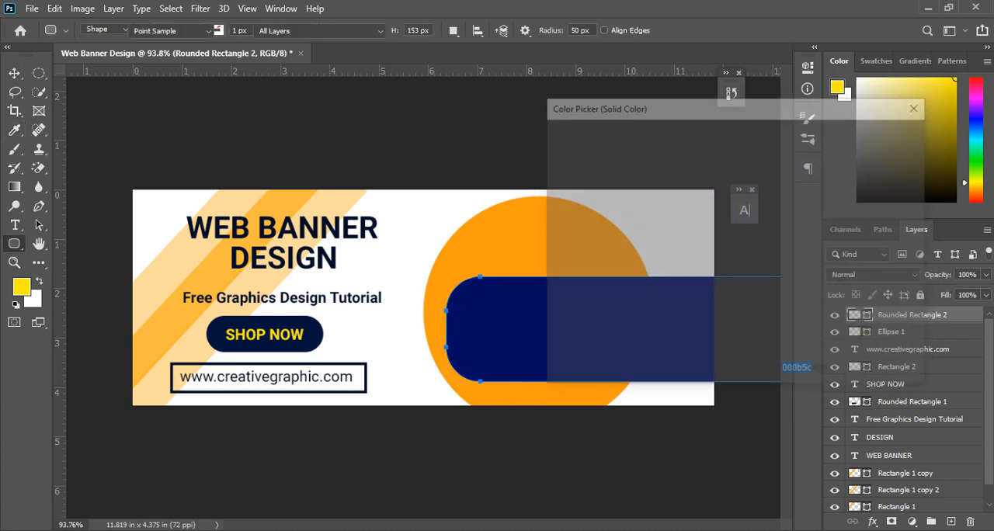
{"action": "type", "text": "000f5c"}
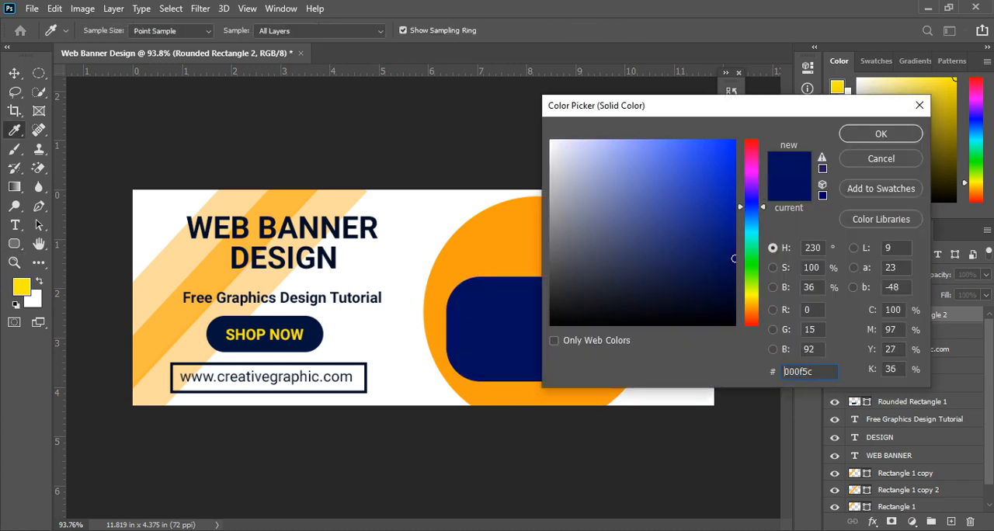
{"action": "mouse_move", "coordinate": [734, 259]}
{"action": "left_mouse_down"}
{"action": "mouse_move", "coordinate": [734, 284]}
{"action": "mouse_move", "coordinate": [734, 272]}
{"action": "left_mouse_up"}
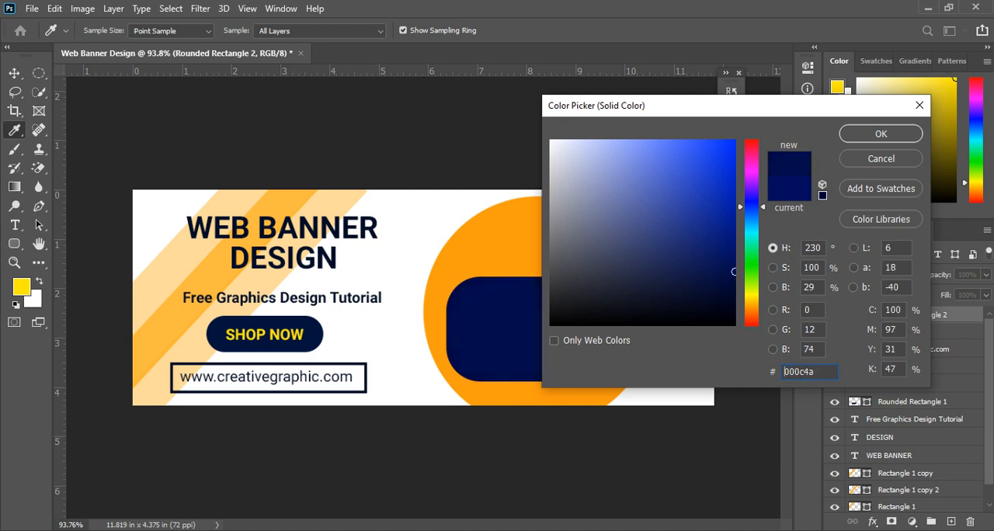
{"action": "left_click", "coordinate": [881, 134]}
Step: Centre the navy rounded rectangle at about X 646 px, Y 187 px and rotate it to about -34°
{"action": "key", "text": "v"}
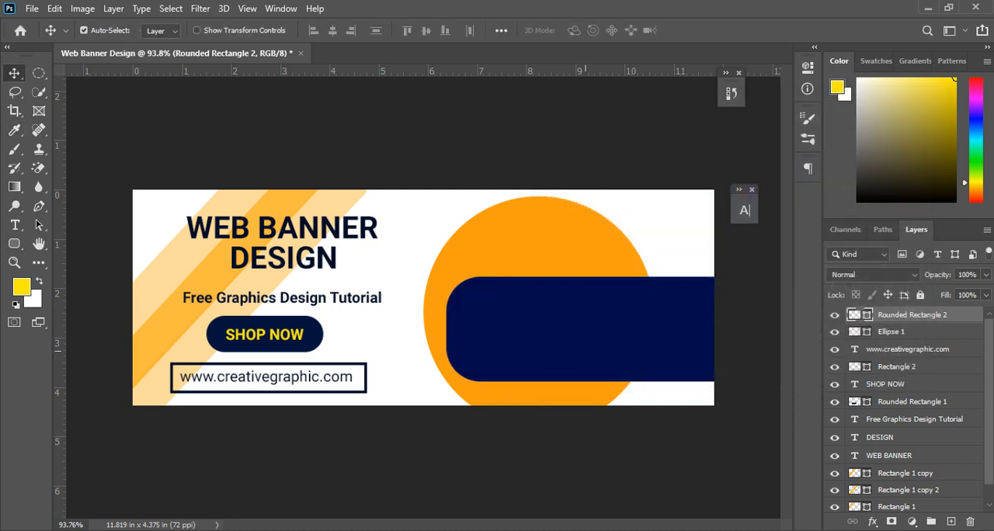
{"action": "left_click_drag", "start_coordinate": [584, 305], "coordinate": [560, 300]}
{"action": "left_click_drag", "start_coordinate": [559, 344], "coordinate": [502, 337]}
{"action": "key", "text": "ctrl+t"}
{"action": "scroll", "coordinate": [374, 371], "scroll_direction": "down", "scroll_amount": 3}
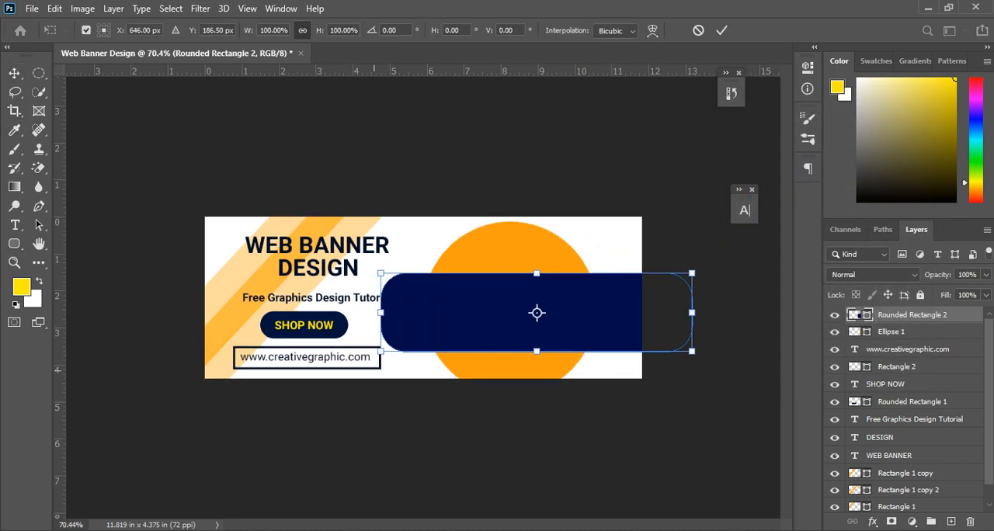
{"action": "left_click_drag", "start_coordinate": [699, 262], "coordinate": [612, 216]}
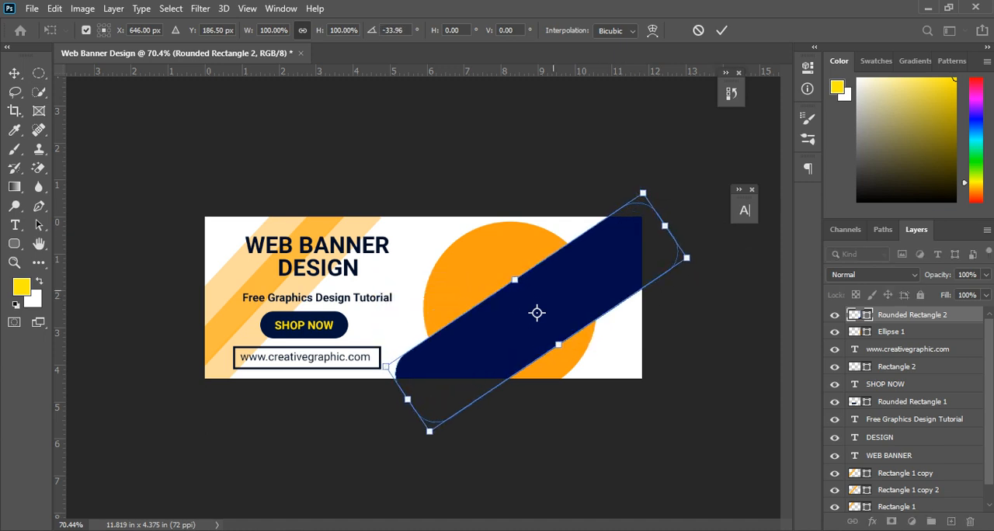
Step: Stretch the rotated navy shape's height to about 126%, centre it at about X 792 px, Y 35 px, and apply the transform
{"action": "left_click_drag", "start_coordinate": [537, 296], "coordinate": [611, 226]}
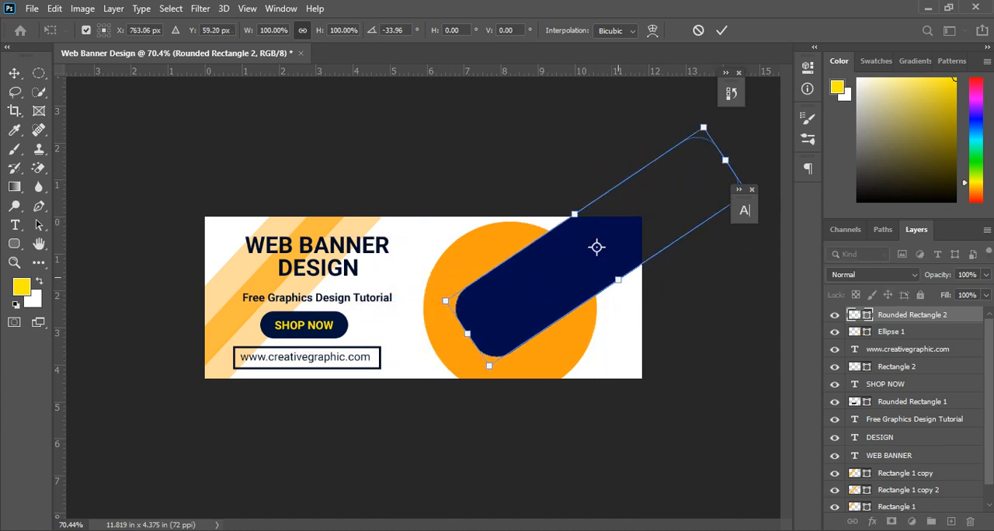
{"action": "left_click_drag", "start_coordinate": [619, 278], "coordinate": [630, 295]}
{"action": "left_click_drag", "start_coordinate": [602, 276], "coordinate": [612, 234]}
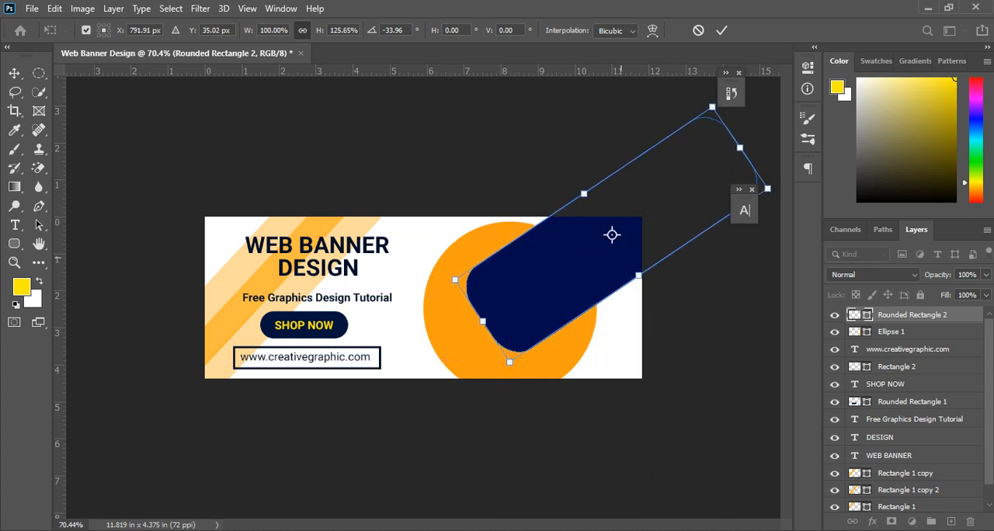
{"action": "key", "text": "Return"}
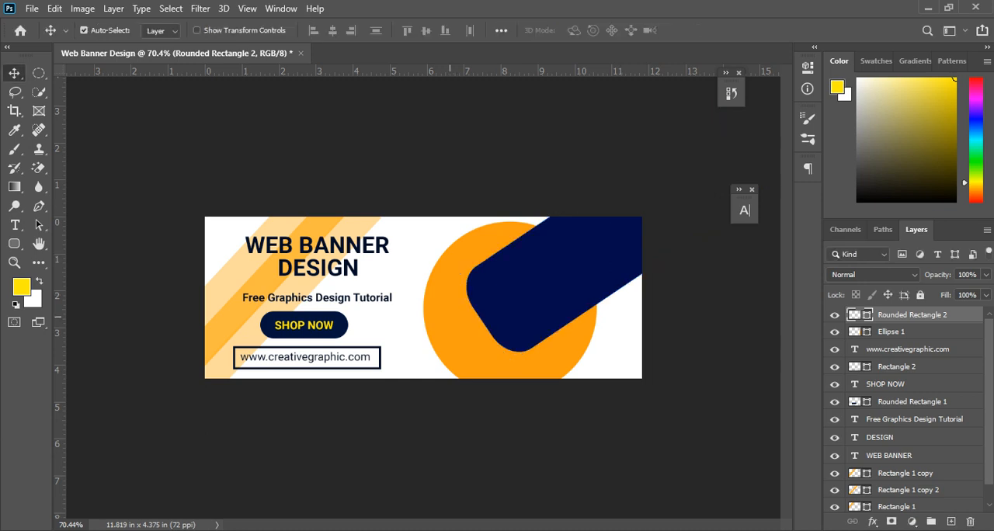
Step: Duplicate the orange circle, make the copy the topmost layer, and align it exactly over the original circle
{"action": "left_click_drag", "start_coordinate": [450, 317], "coordinate": [303, 317]}
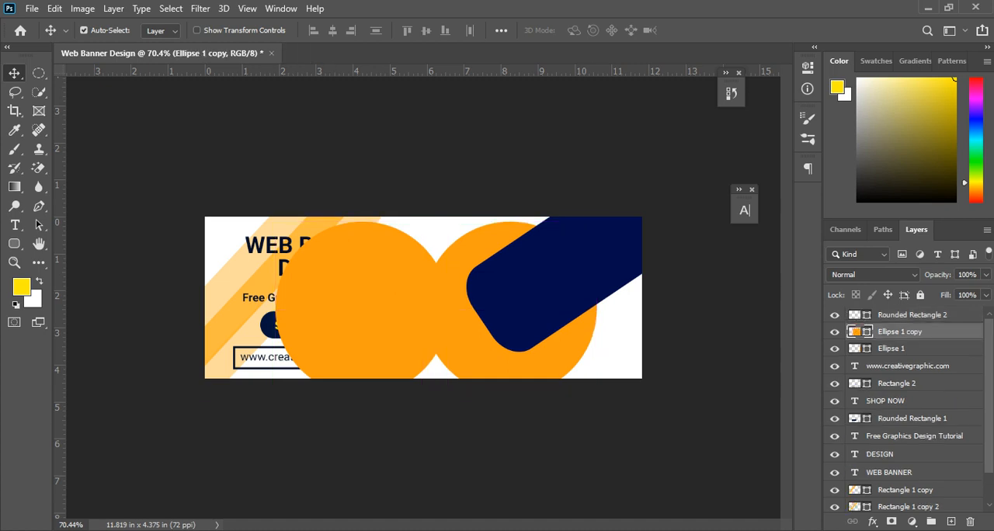
{"action": "left_click_drag", "start_coordinate": [901, 332], "coordinate": [901, 314]}
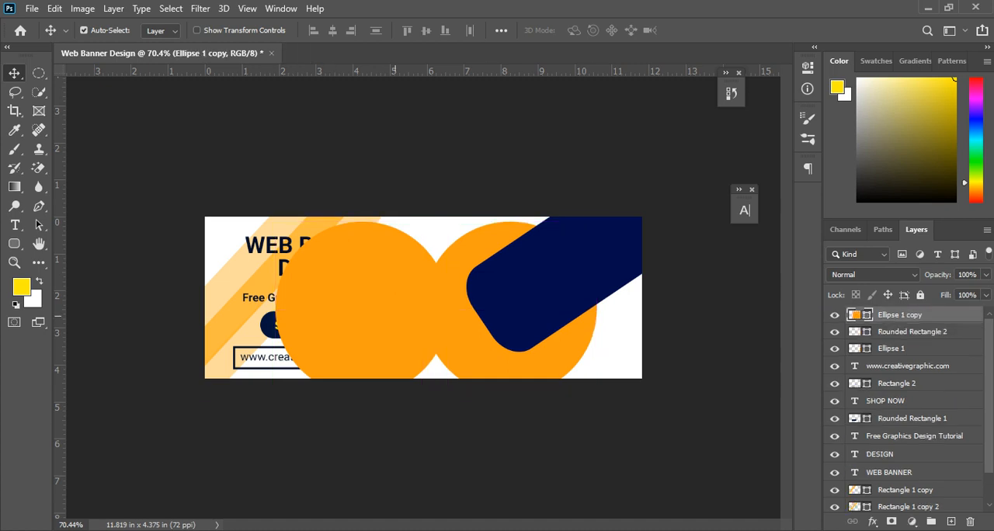
{"action": "left_click_drag", "start_coordinate": [395, 316], "coordinate": [542, 316]}
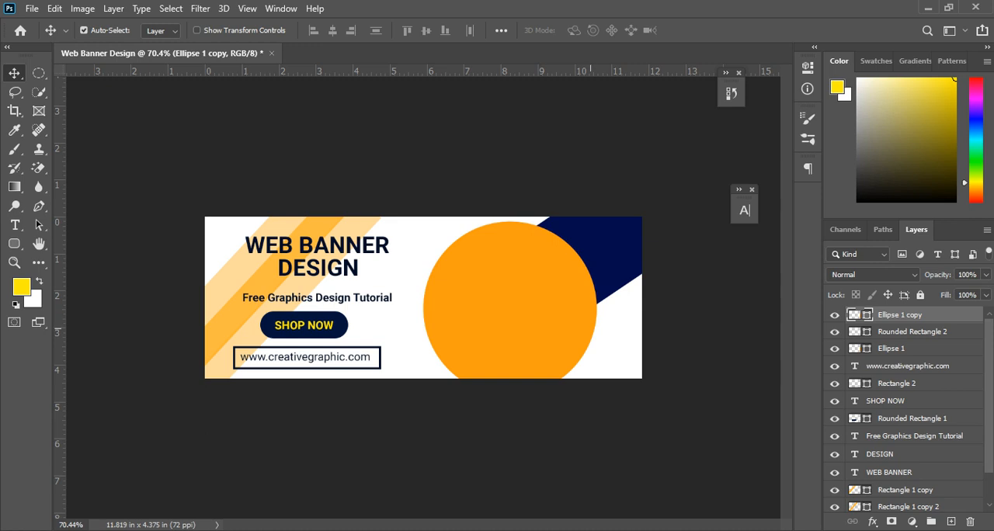
{"action": "key", "text": "ctrl"}
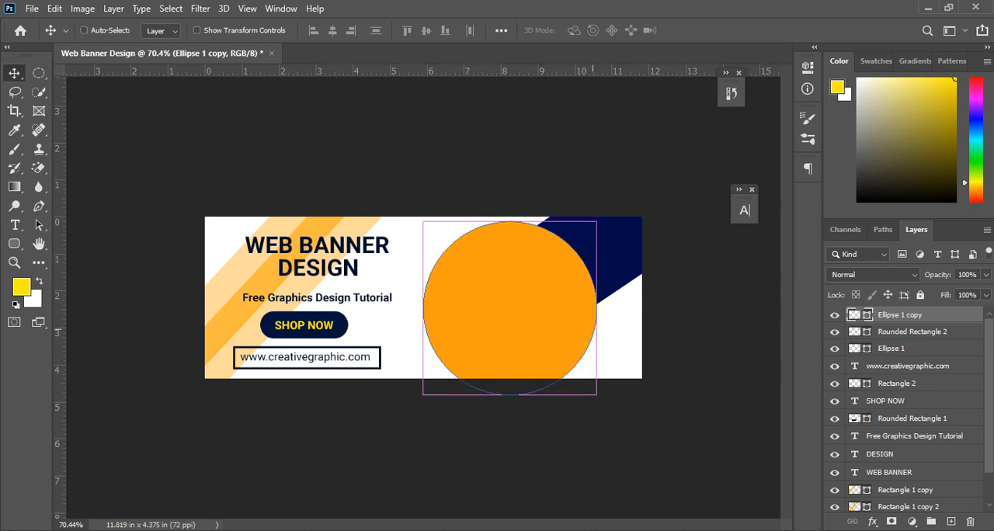
Step: Scale the top orange circle copy to about 89.5% around its centre and change its fill to white, hex ffffff
{"action": "key", "text": "ctrl+t"}
{"action": "left_click_drag", "start_coordinate": [597, 395], "coordinate": [587, 386]}
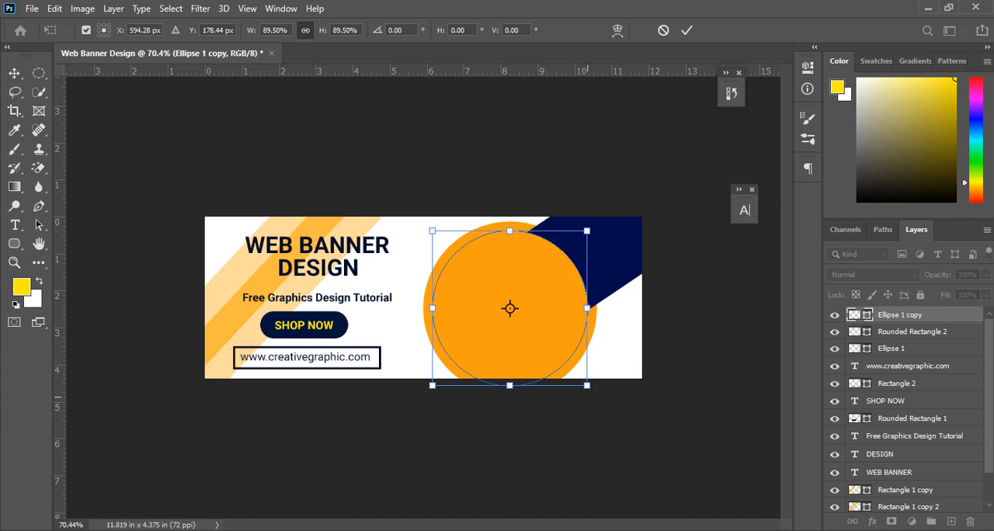
{"action": "key", "text": "Return"}
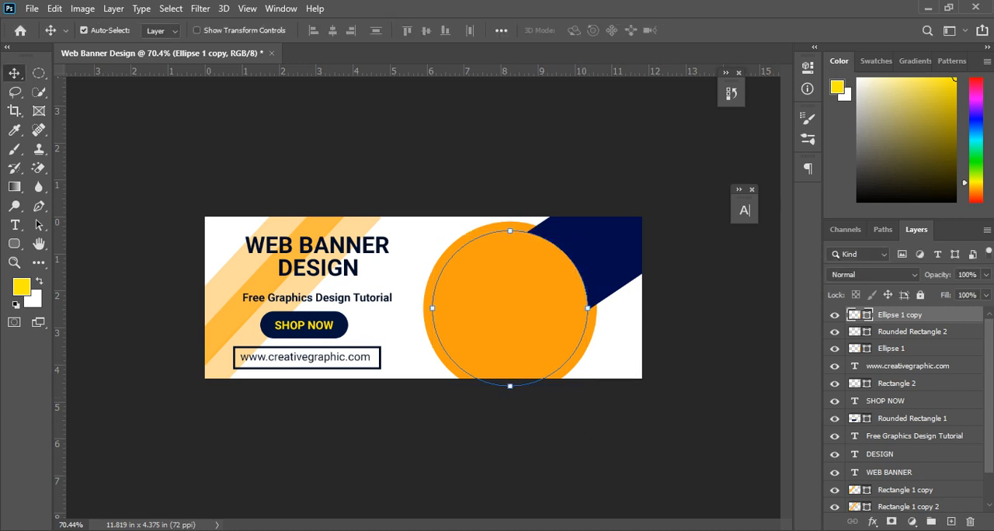
{"action": "double_click", "coordinate": [855, 316]}
{"action": "left_click_drag", "start_coordinate": [561, 187], "coordinate": [551, 140]}
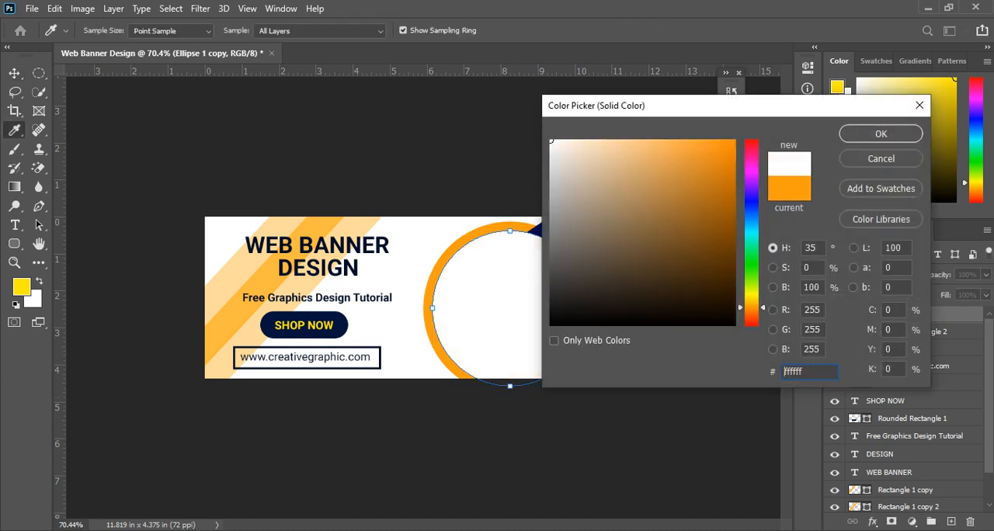
{"action": "left_click", "coordinate": [881, 133]}
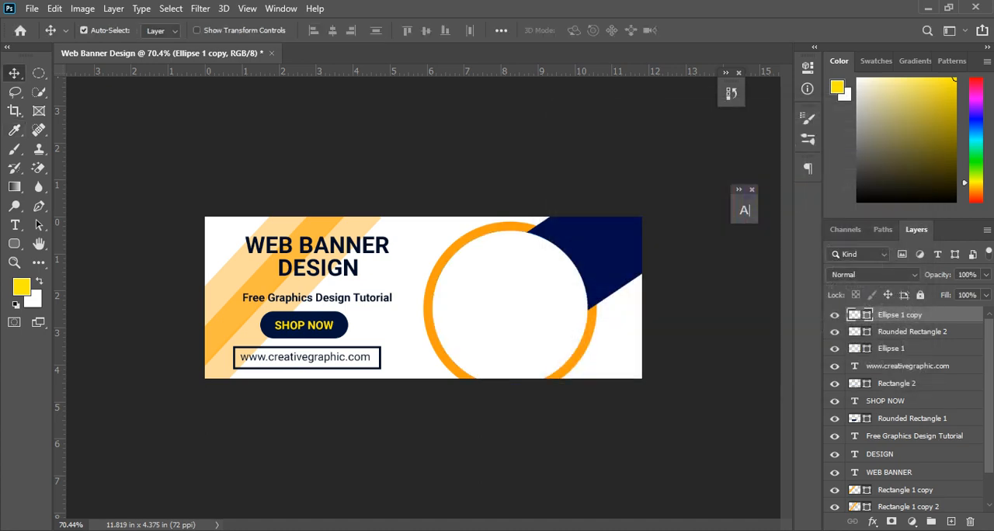
Step: Check the reference banner, duplicate the white circle off to one side, and fill the copy with golden yellow, hex ecc200
{"action": "key", "text": "alt+Tab"}
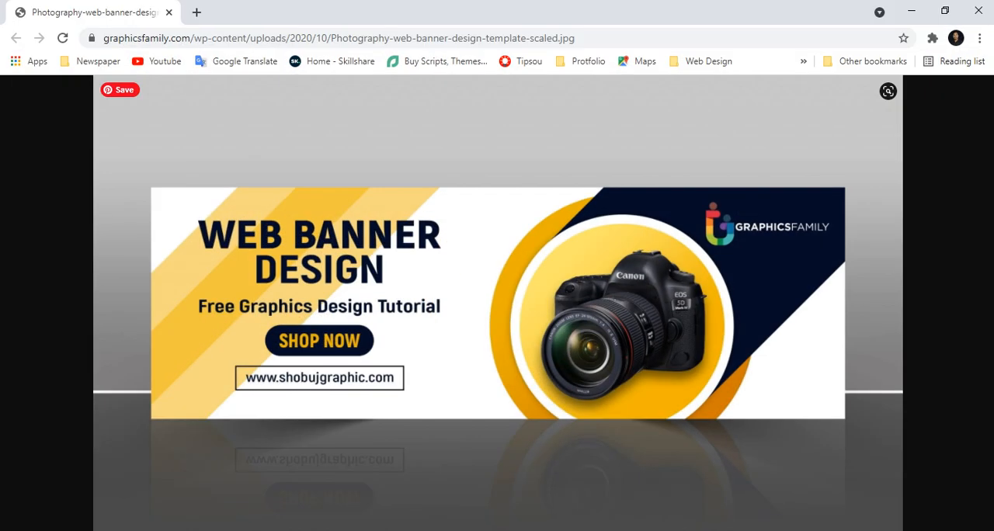
{"action": "key", "text": "alt+Tab"}
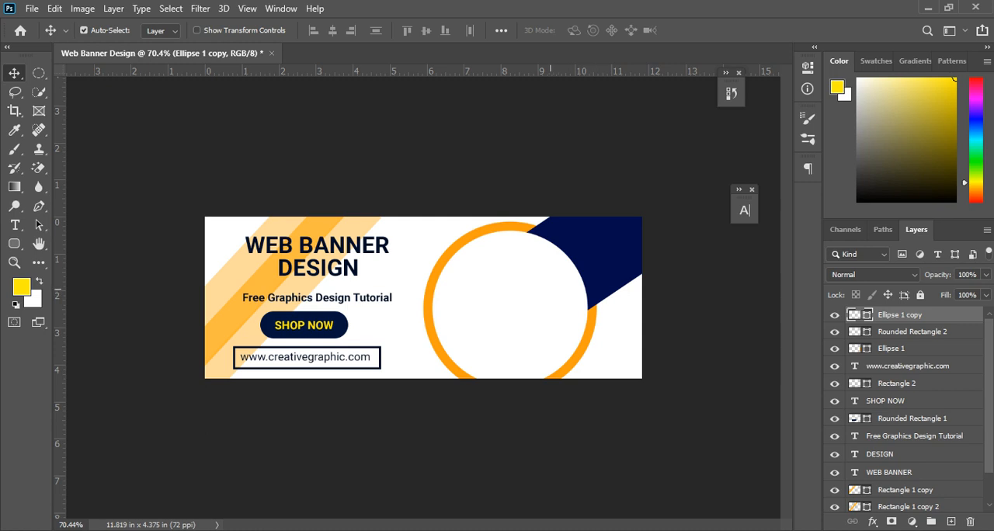
{"action": "left_click_drag", "start_coordinate": [541, 298], "coordinate": [425, 307], "text": "alt"}
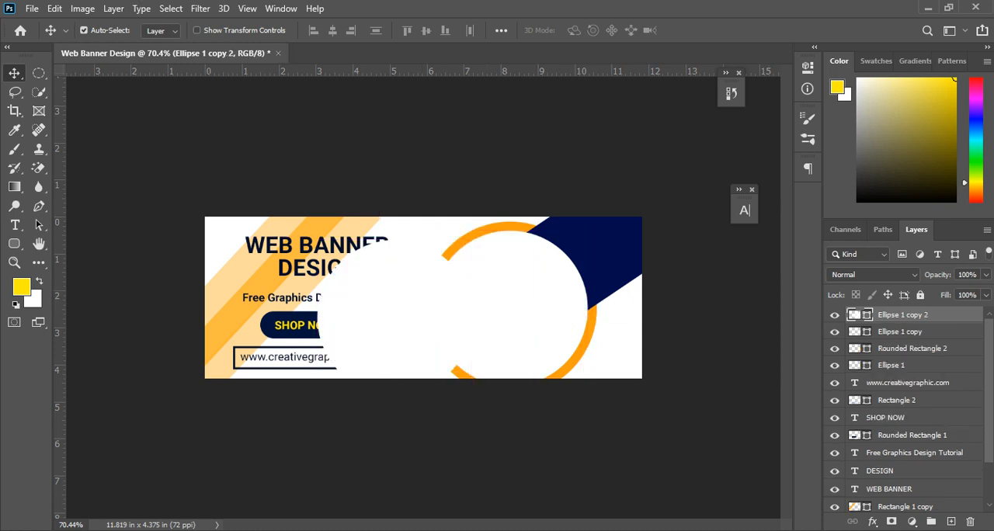
{"action": "double_click", "coordinate": [855, 316]}
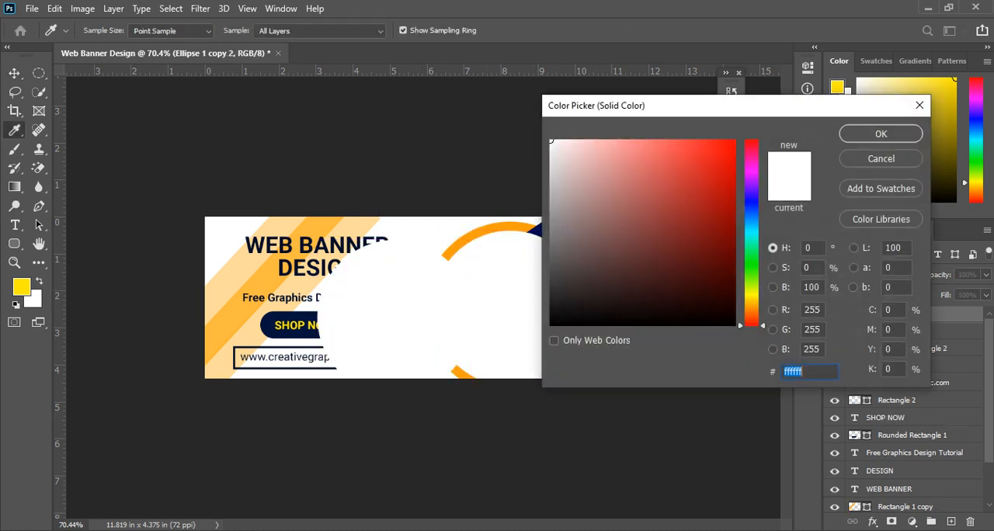
{"action": "left_click", "coordinate": [752, 300]}
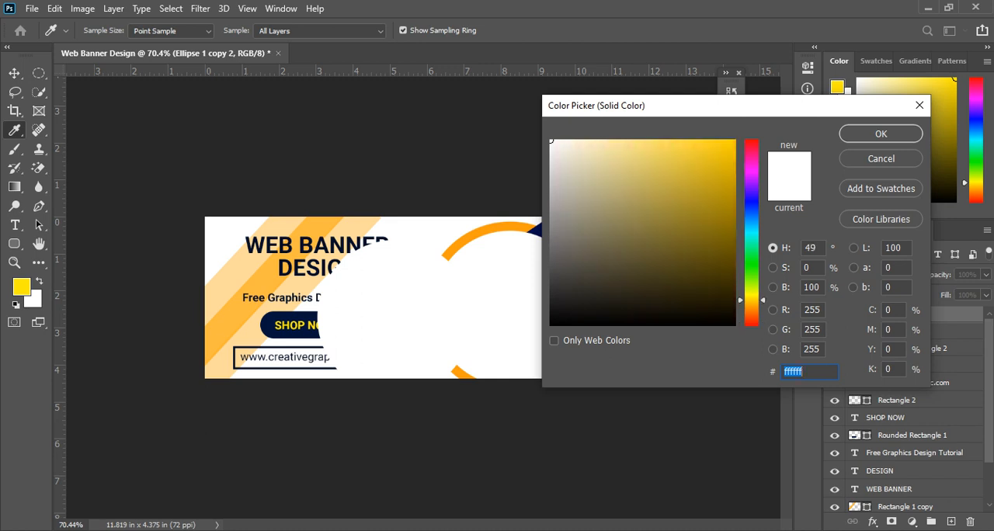
{"action": "left_click_drag", "start_coordinate": [689, 141], "coordinate": [735, 154]}
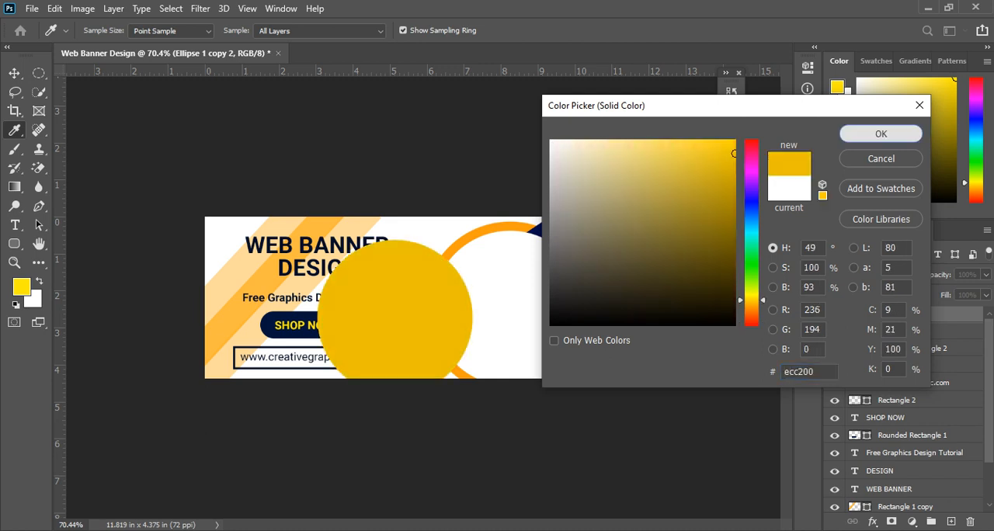
{"action": "left_click", "coordinate": [881, 133]}
Step: Move the yellow circle over the white one, scale it to about 93.9%, centre it at X 595 px, Y 179.7 px, and apply the transform
{"action": "key", "text": "v"}
{"action": "left_click_drag", "start_coordinate": [394, 255], "coordinate": [517, 250]}
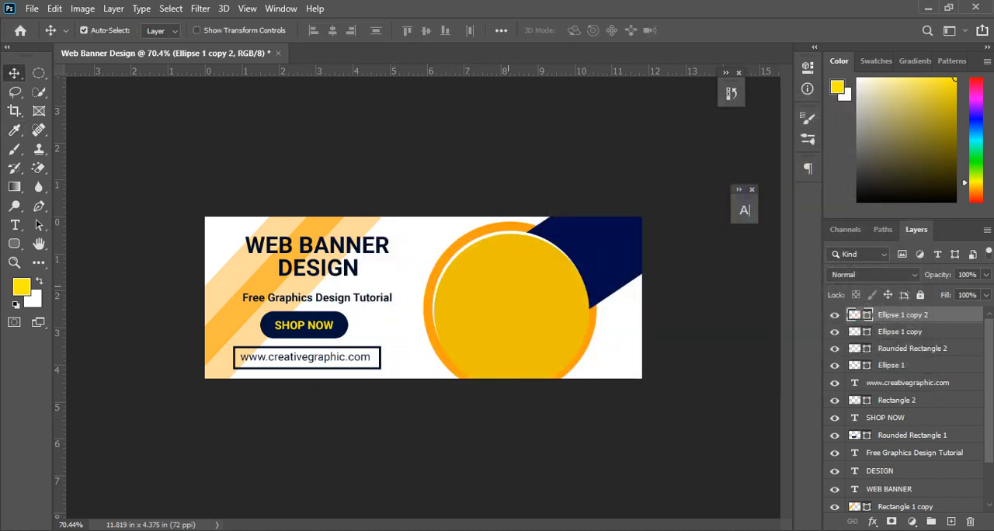
{"action": "key", "text": "ctrl+t"}
{"action": "left_click_drag", "start_coordinate": [588, 388], "coordinate": [583, 383]}
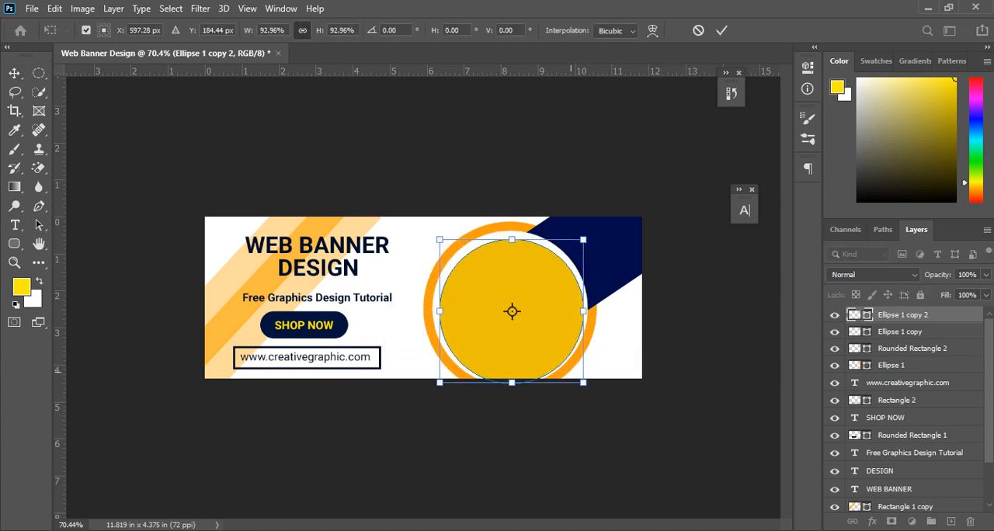
{"action": "left_click_drag", "start_coordinate": [549, 350], "coordinate": [541, 344]}
{"action": "key", "text": "Right"}
{"action": "key", "text": "Right"}
{"action": "key", "text": "Right"}
{"action": "key", "text": "Right"}
{"action": "key", "text": "Right"}
{"action": "key", "text": "Right"}
{"action": "key", "text": "Right"}
{"action": "key", "text": "Right"}
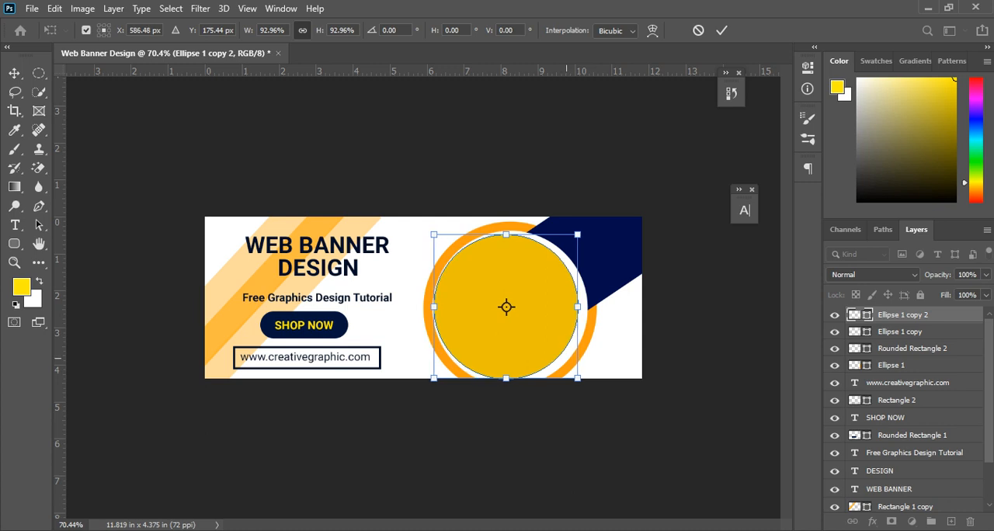
{"action": "key", "text": "Down"}
{"action": "key", "text": "Down"}
{"action": "key", "text": "Down"}
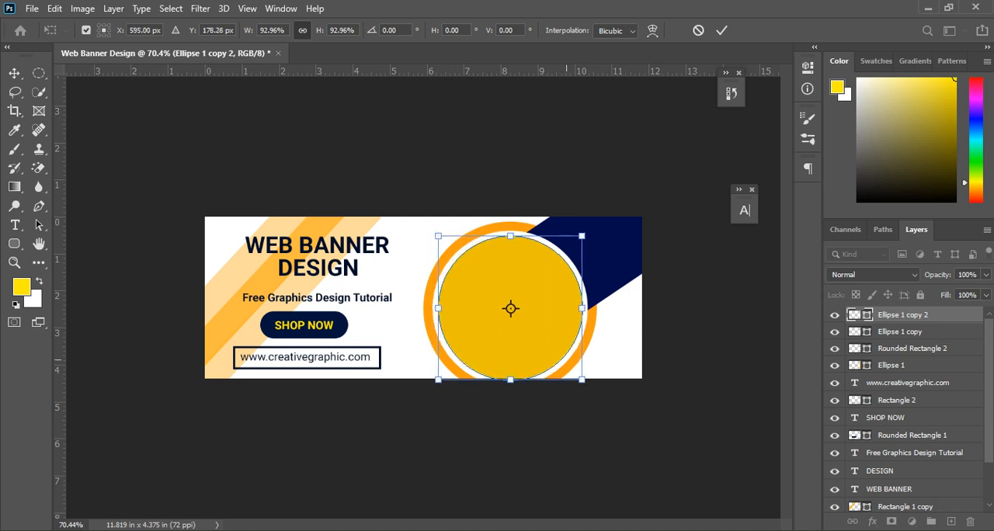
{"action": "mouse_move", "coordinate": [582, 380]}
{"action": "left_mouse_down"}
{"action": "mouse_move", "coordinate": [592, 382]}
{"action": "mouse_move", "coordinate": [581, 380]}
{"action": "left_mouse_up"}
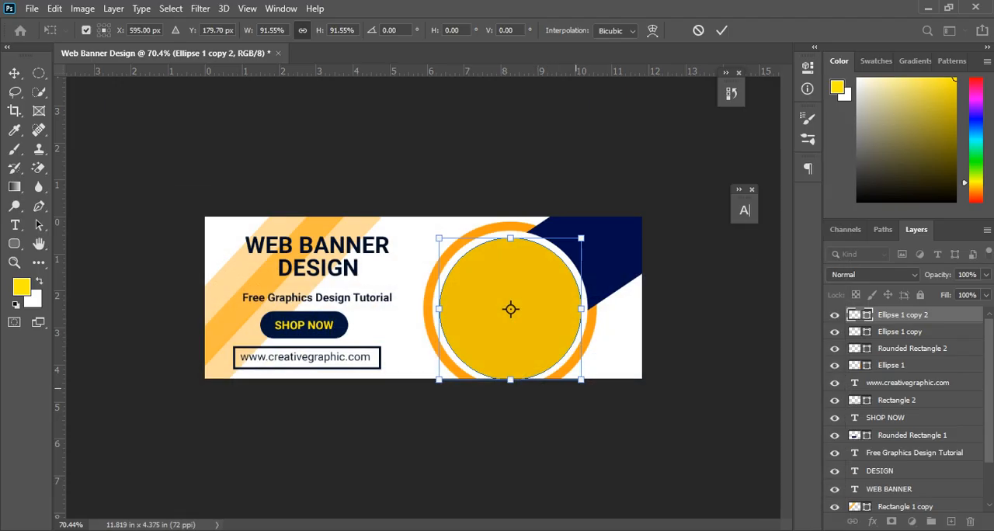
{"action": "left_click_drag", "start_coordinate": [581, 380], "coordinate": [583, 381]}
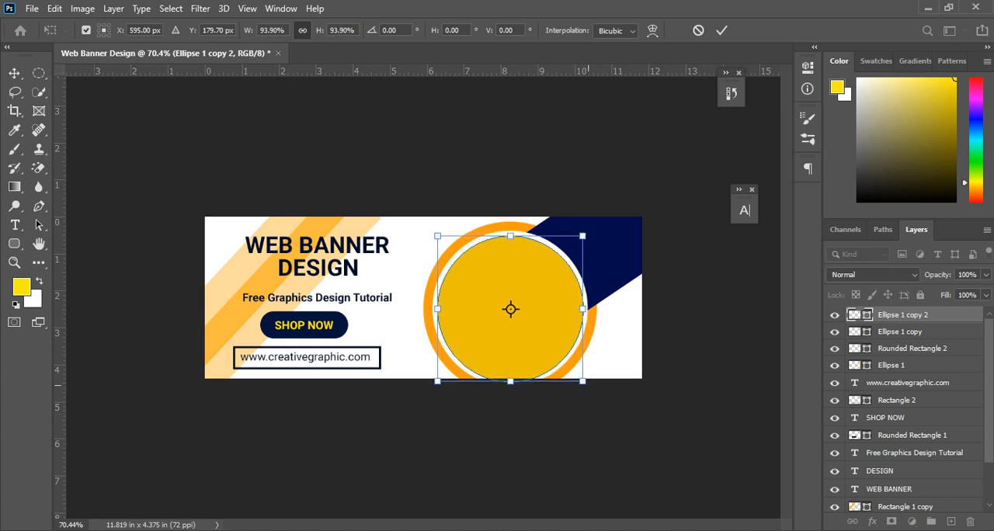
{"action": "key", "text": "Return"}
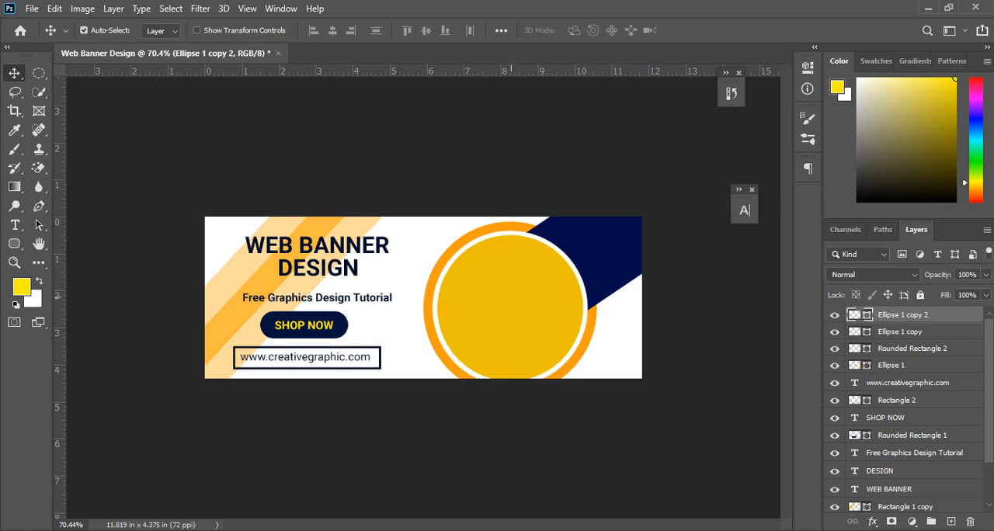
{"action": "scroll", "coordinate": [512, 296], "scroll_direction": "up", "scroll_amount": 5}
{"action": "scroll", "coordinate": [511, 291], "scroll_direction": "down", "scroll_amount": 5}
{"action": "scroll", "coordinate": [512, 271], "scroll_direction": "up", "scroll_amount": 3}
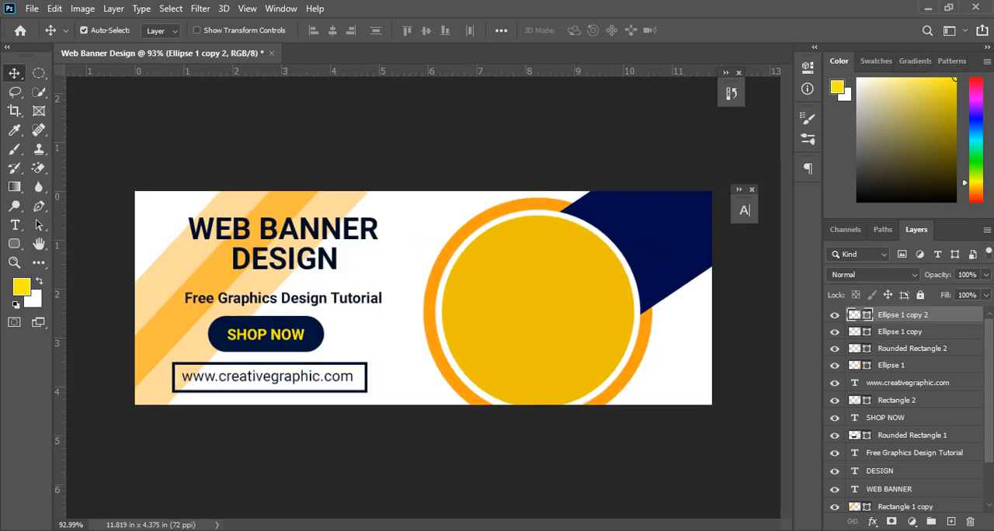
Step: Switch to the browser, search for Camera png images in a new tab, and preview the Canon EOS 5D picture
{"action": "key", "text": "alt+Tab"}
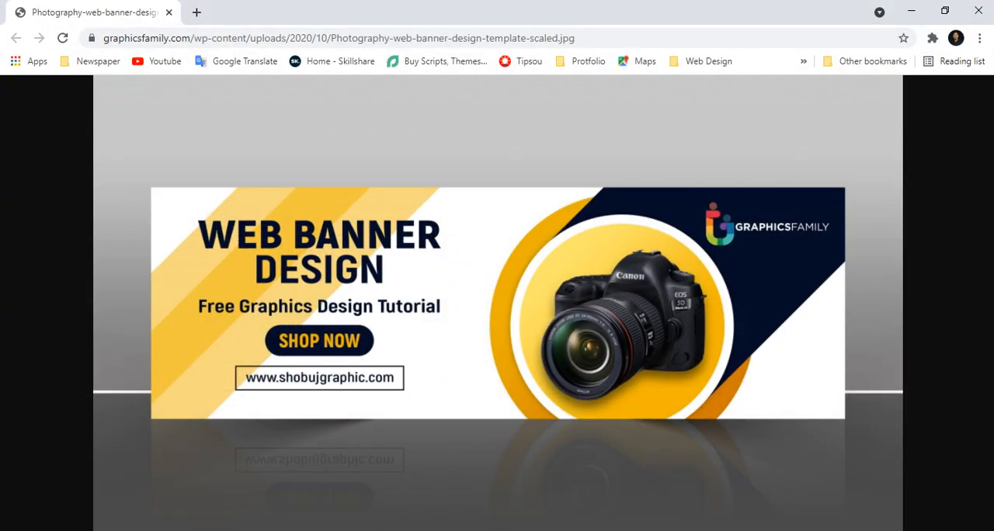
{"action": "left_click", "coordinate": [197, 11]}
{"action": "type", "text": "ca"}
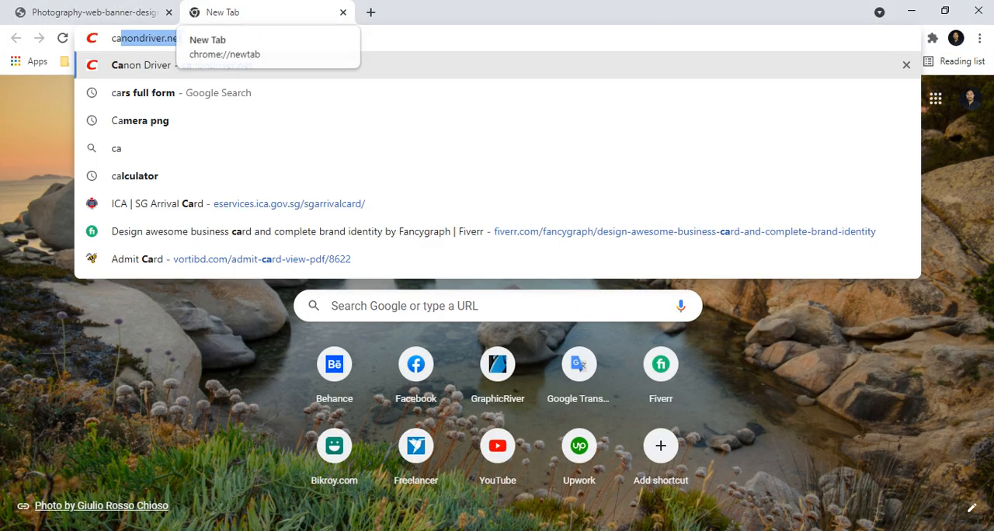
{"action": "type", "text": "mera pn"}
{"action": "key", "text": "Return"}
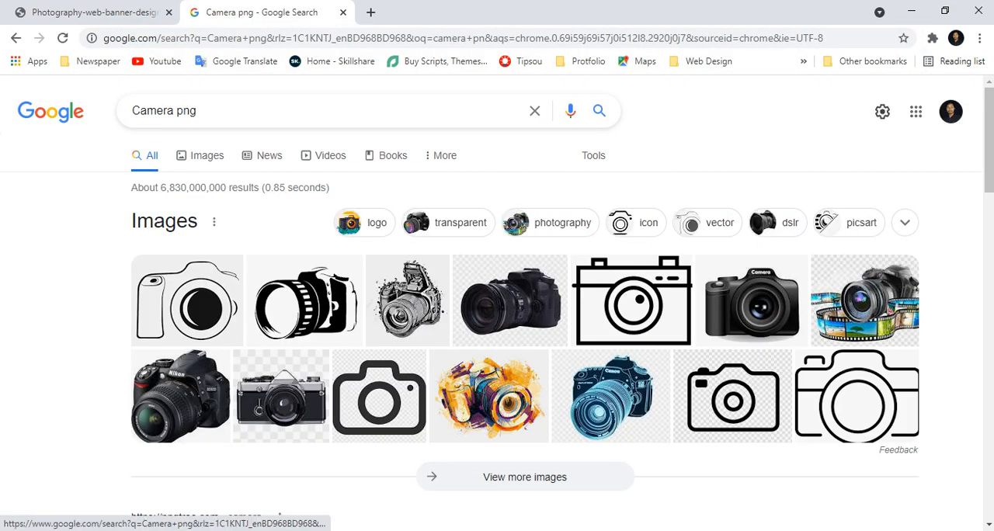
{"action": "left_click", "coordinate": [200, 156]}
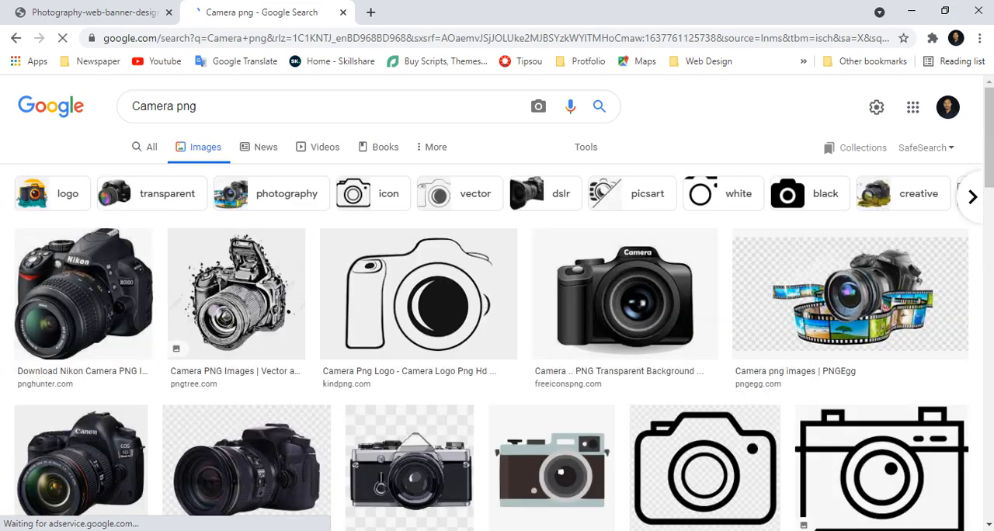
{"action": "scroll", "coordinate": [492, 308], "scroll_direction": "down", "scroll_amount": 4}
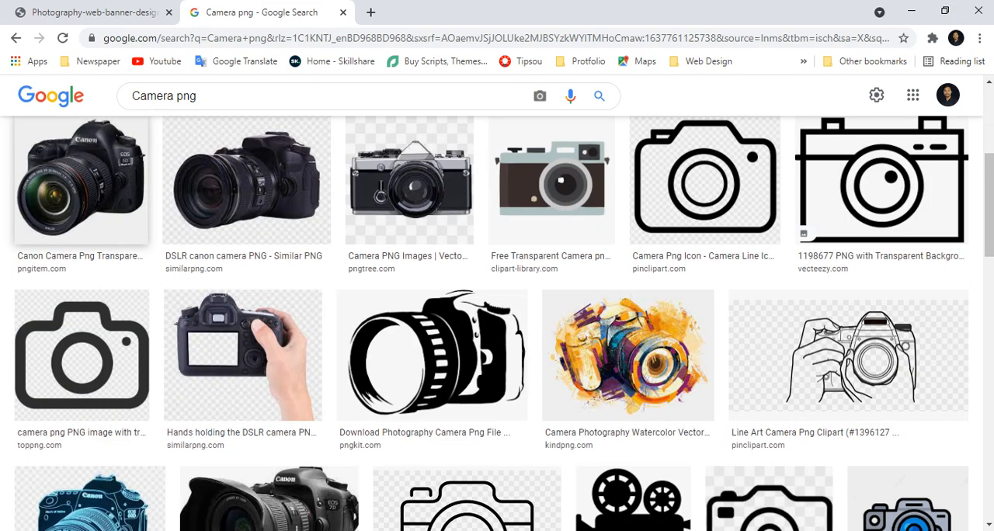
{"action": "left_click", "coordinate": [82, 183]}
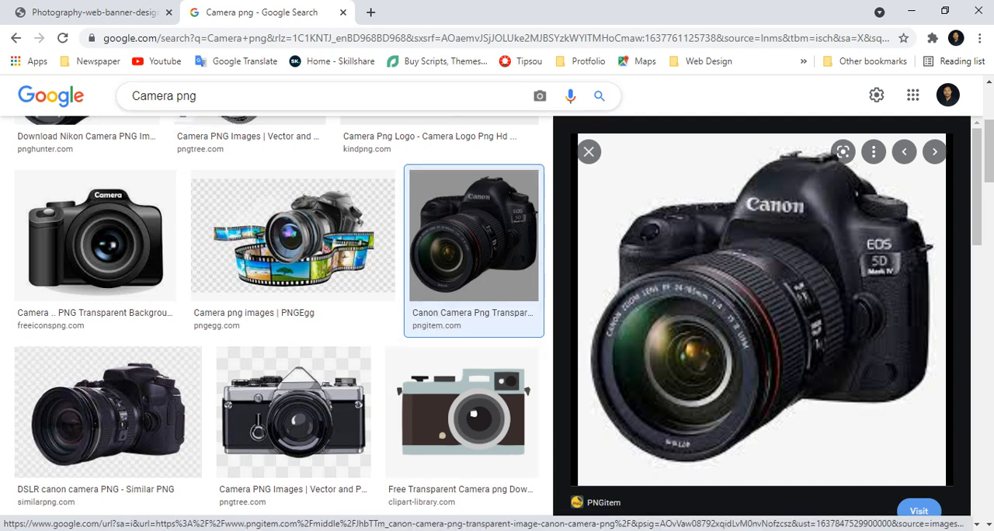
Step: Refine the image search to Camera HD png and preview the Canon EOS 6D picture from FreePNGImg
{"action": "left_click", "coordinate": [197, 97]}
{"action": "left_click", "coordinate": [168, 96]}
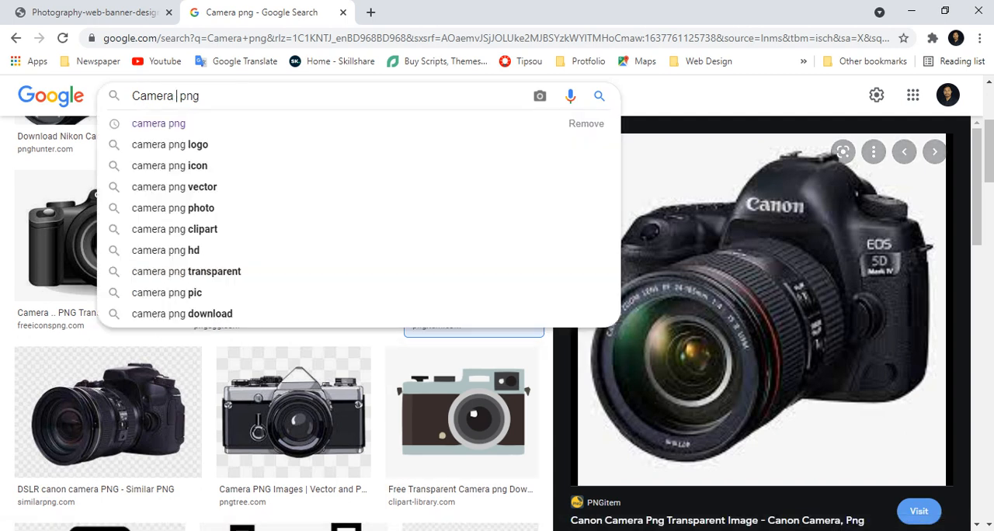
{"action": "type", "text": "HD"}
{"action": "key", "text": "Return"}
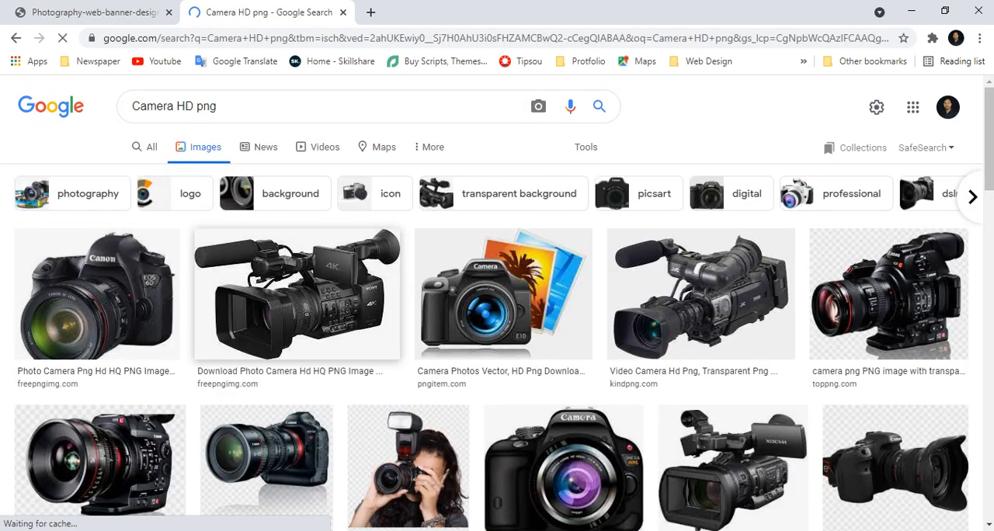
{"action": "left_click", "coordinate": [97, 295]}
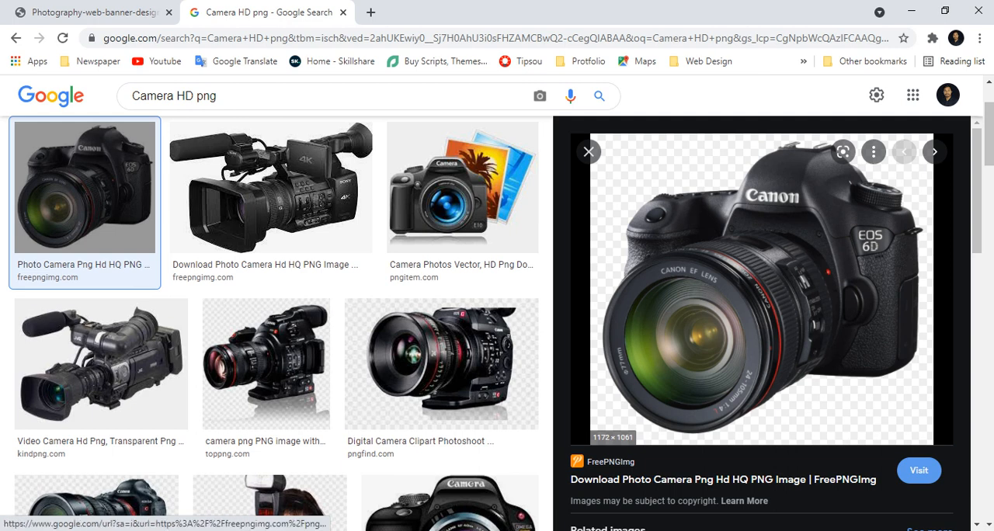
Step: Bring the Canon EOS 6D picture into Photoshop and place it as the topmost layer of the Web Banner Design document
{"action": "left_click_drag", "start_coordinate": [774, 313], "coordinate": [489, 53]}
{"action": "key", "text": "super+d"}
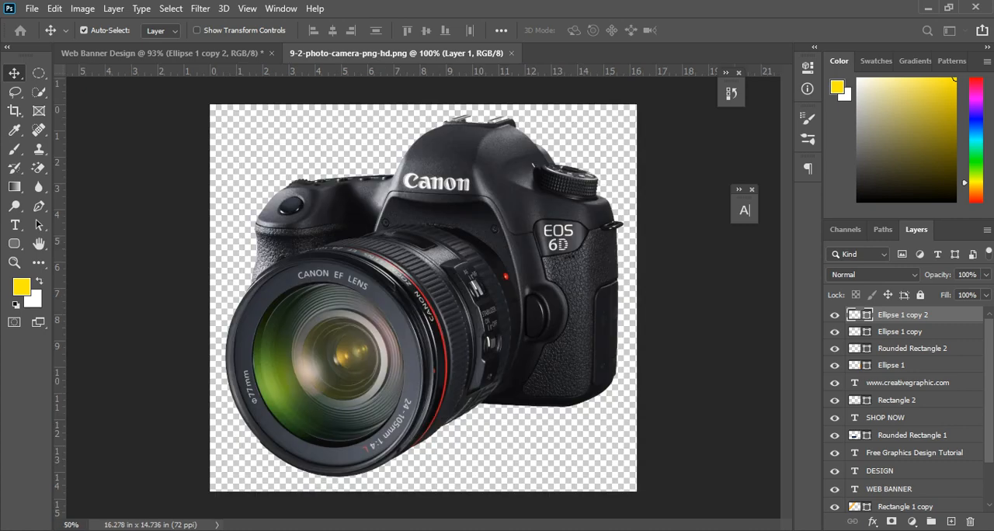
{"action": "left_click_drag", "start_coordinate": [519, 262], "coordinate": [590, 298]}
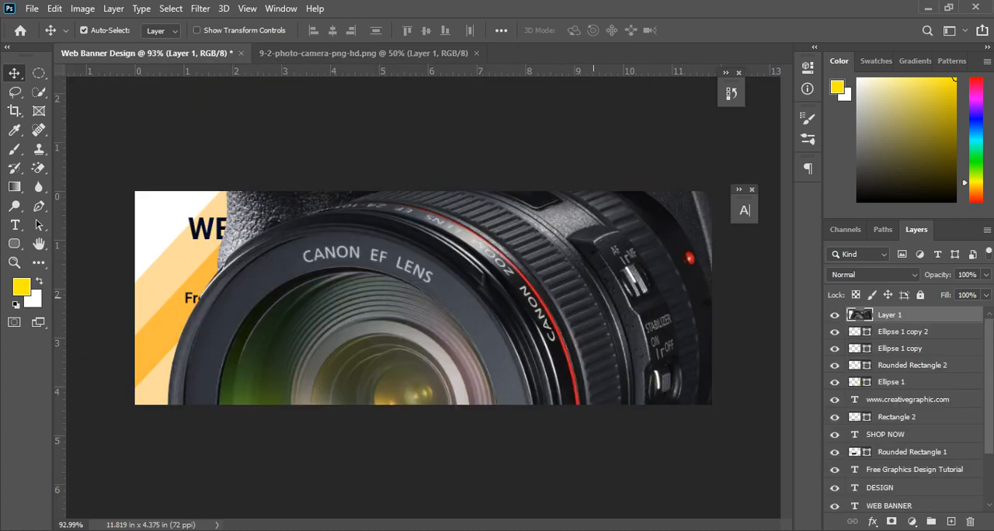
Step: Shrink the camera picture proportionally to fit inside the yellow circle and apply the transform
{"action": "key", "text": "ctrl+t"}
{"action": "key", "text": "ctrl+0"}
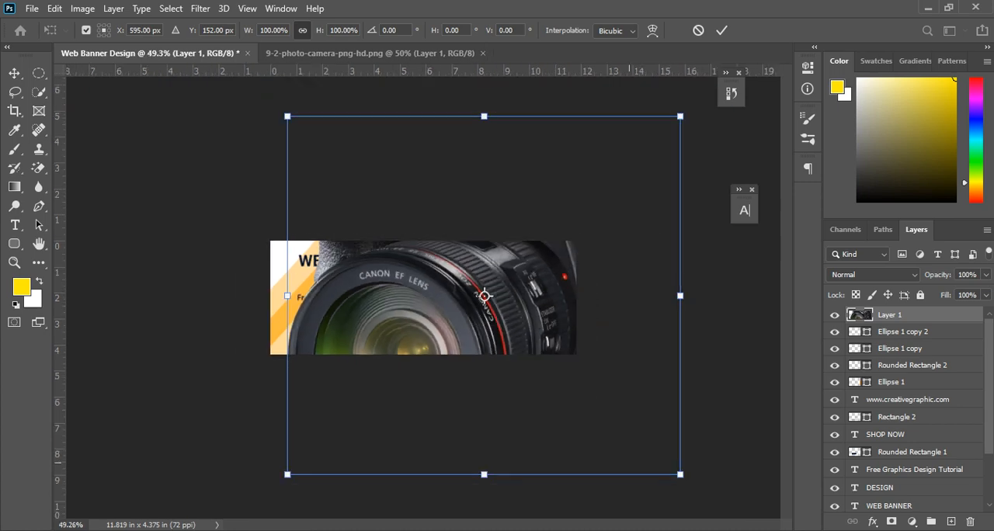
{"action": "left_click_drag", "start_coordinate": [680, 474], "coordinate": [523, 331]}
{"action": "left_click_drag", "start_coordinate": [484, 296], "coordinate": [484, 308]}
{"action": "key", "text": "Return"}
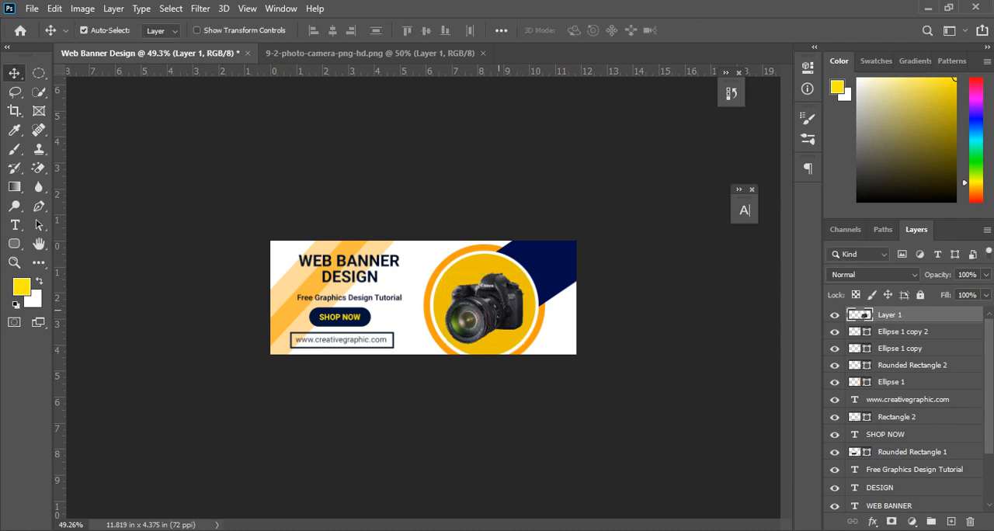
Step: Reposition the camera picture slightly so it sits centred within the yellow circle
{"action": "scroll", "coordinate": [528, 334], "scroll_direction": "up", "scroll_amount": 3}
{"action": "left_click_drag", "start_coordinate": [557, 317], "coordinate": [550, 315]}
{"action": "scroll", "coordinate": [547, 316], "scroll_direction": "down", "scroll_amount": 3}
{"action": "scroll", "coordinate": [546, 316], "scroll_direction": "up", "scroll_amount": 3}
{"action": "key", "text": "ctrl"}
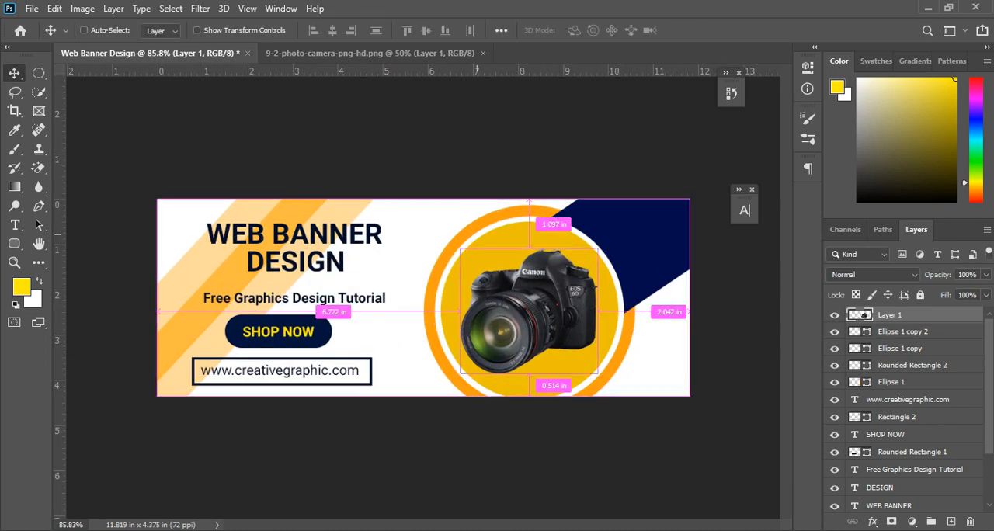
{"action": "scroll", "coordinate": [424, 297], "scroll_direction": "up", "scroll_amount": 2}
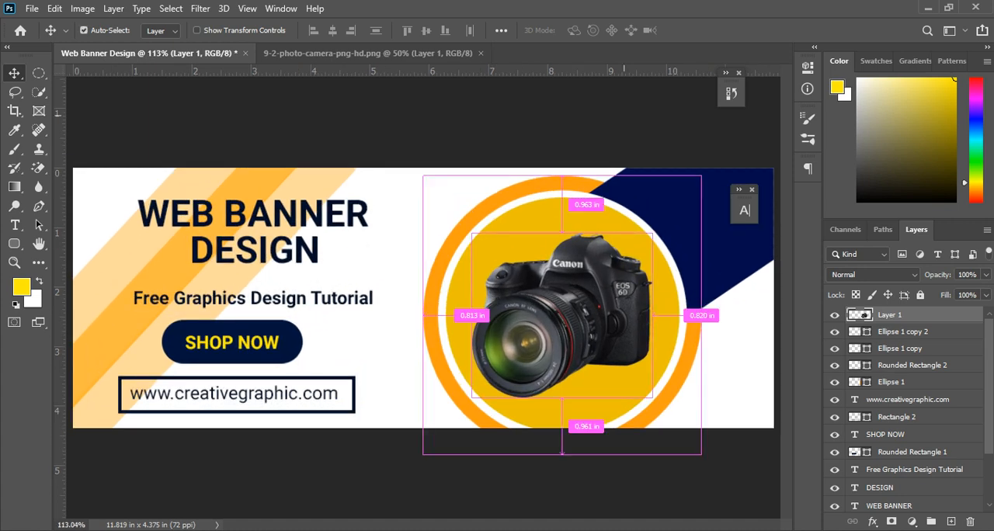
Step: Scale the camera picture proportionally to about 85% and shift it slightly left and down inside the yellow circle
{"action": "key", "text": "ctrl+t"}
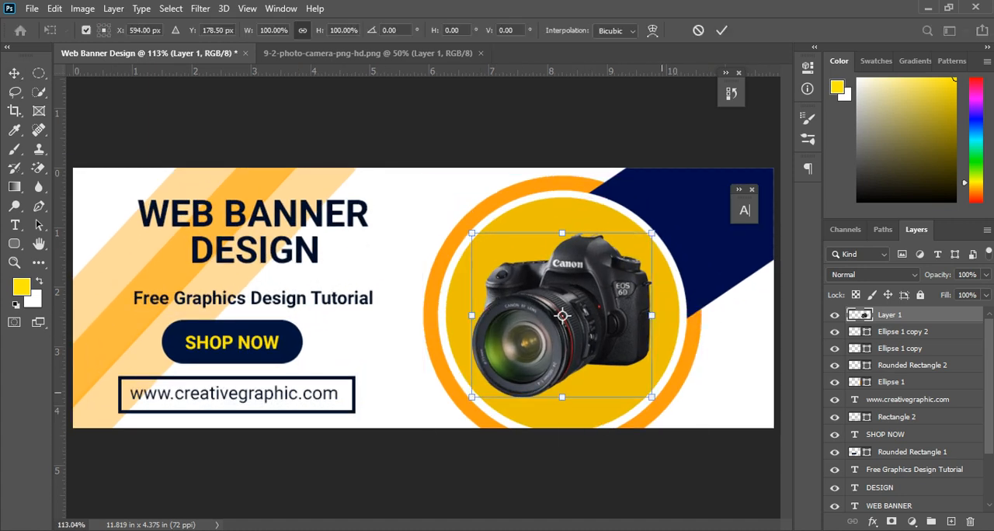
{"action": "left_click_drag", "start_coordinate": [653, 397], "coordinate": [639, 385]}
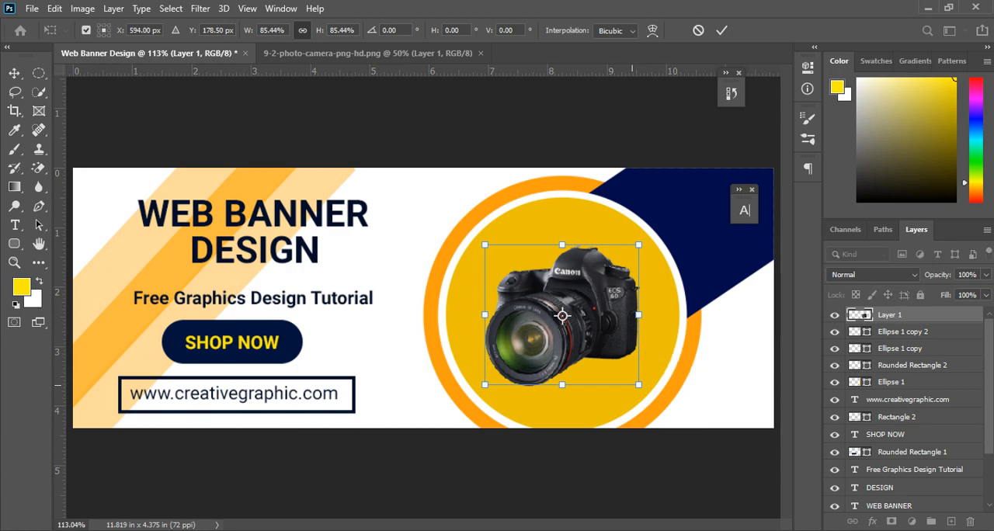
{"action": "key", "text": "Return"}
{"action": "left_click_drag", "start_coordinate": [617, 302], "coordinate": [609, 307]}
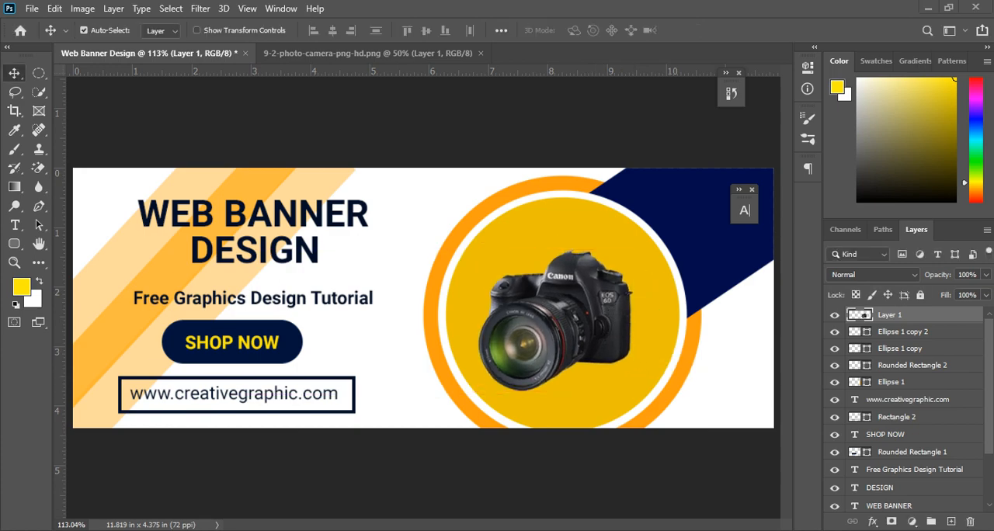
Step: Switch to the browser to compare the design with the reference banner image, and return to the Photoshop document
{"action": "key", "text": "alt+Tab"}
{"action": "left_click", "coordinate": [101, 12]}
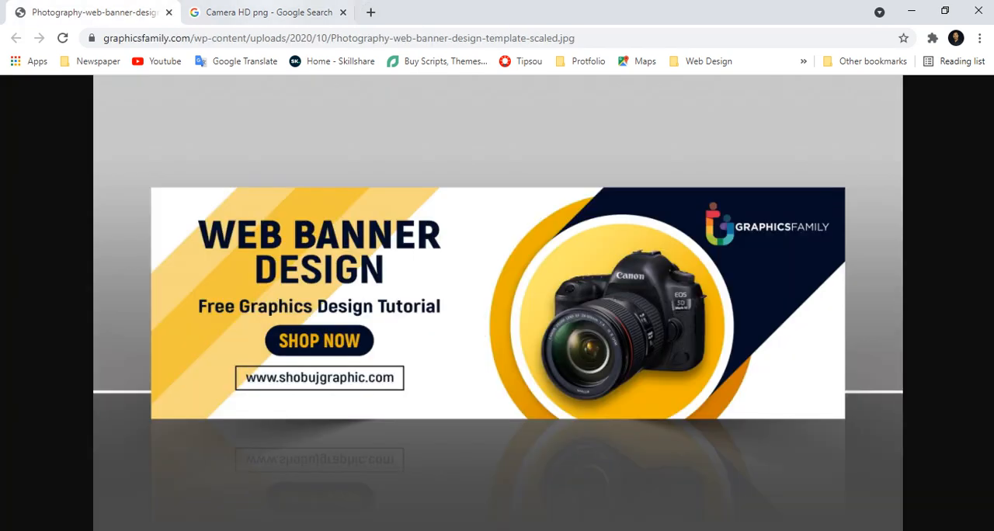
{"action": "key", "text": "alt+Tab"}
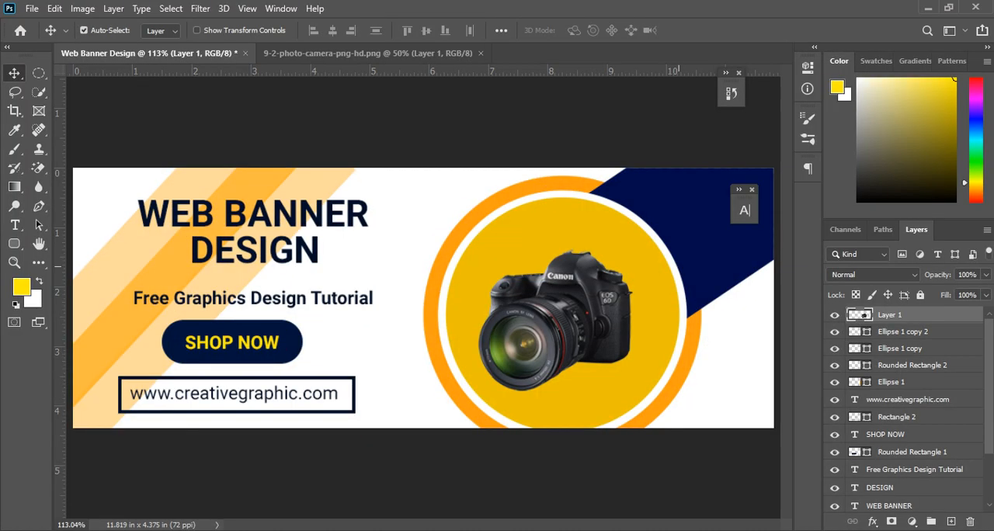
Step: Recolour the navy Rounded Rectangle 2 shape behind the circles with the copied darker navy hex code
{"action": "left_click", "coordinate": [716, 226]}
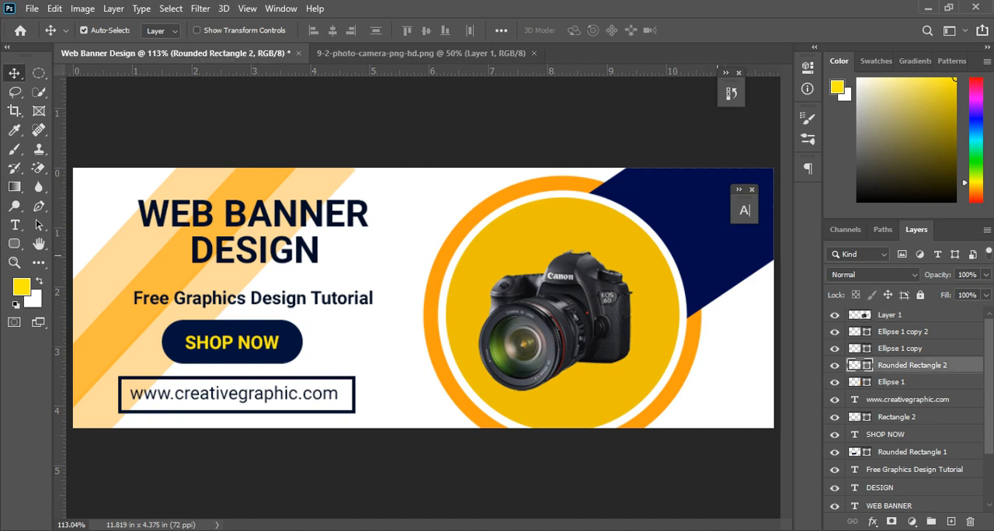
{"action": "double_click", "coordinate": [860, 365]}
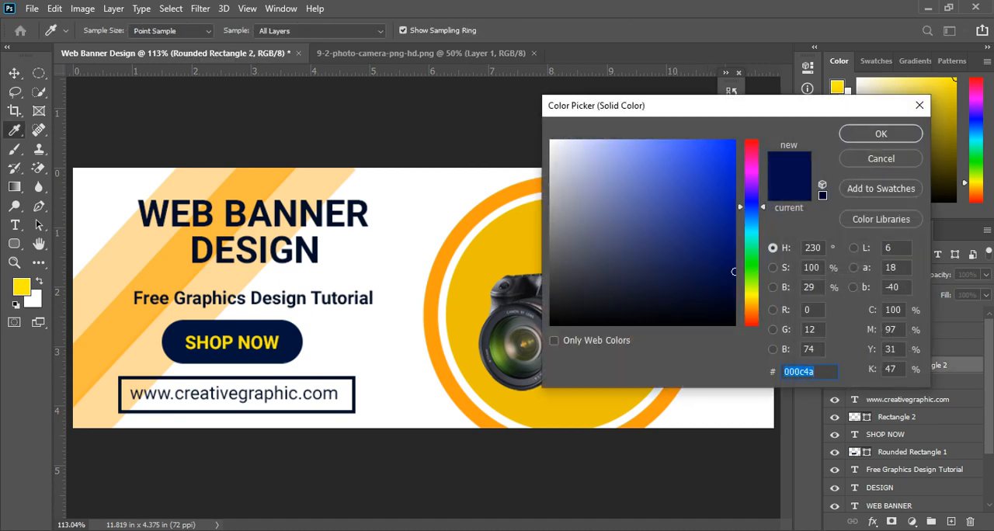
{"action": "type", "text": "00072b"}
{"action": "left_click", "coordinate": [881, 133]}
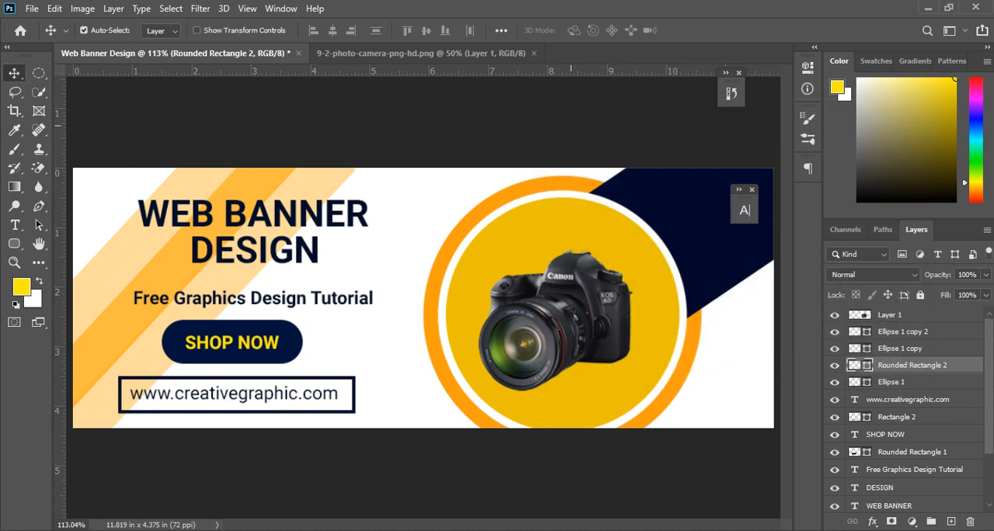
{"action": "left_click", "coordinate": [660, 125]}
{"action": "scroll", "coordinate": [567, 296], "scroll_direction": "down", "scroll_amount": 1}
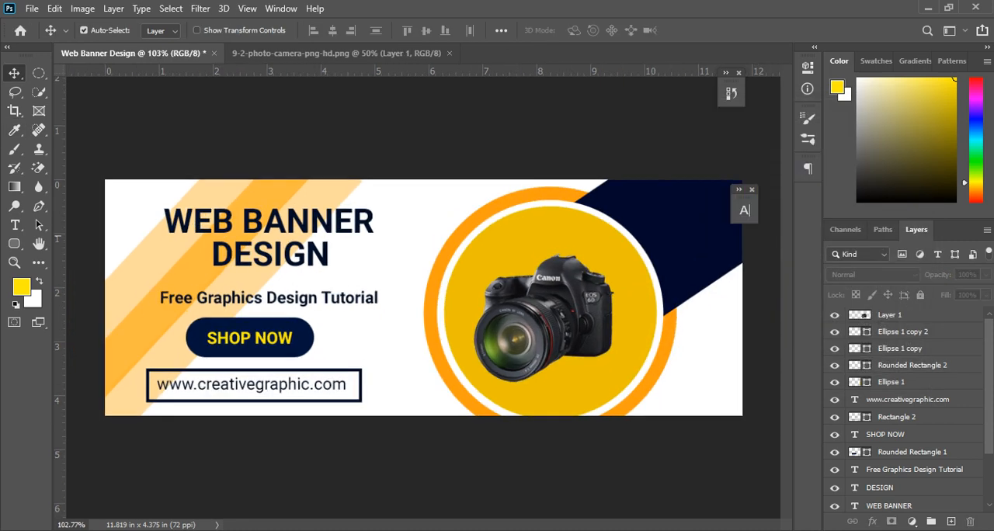
Step: Export the banner with Save for Web as a maximum-quality JPEG named Web-Banner-Design.jpg on the Desktop
{"action": "left_click", "coordinate": [687, 229]}
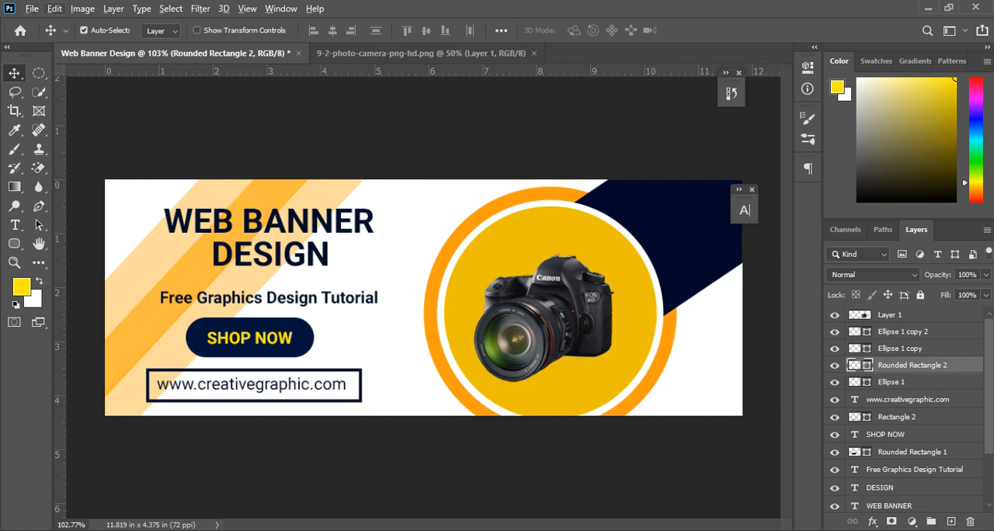
{"action": "left_click", "coordinate": [32, 8]}
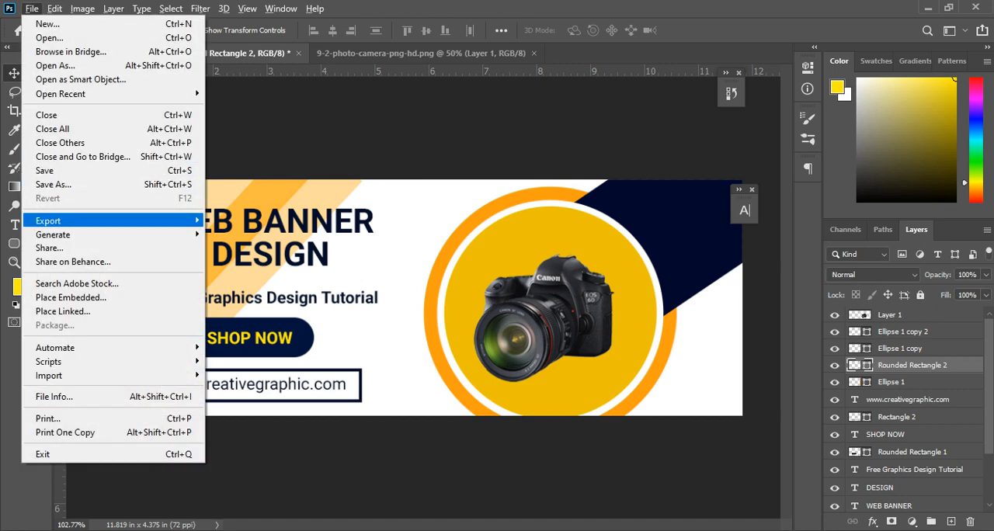
{"action": "mouse_move", "coordinate": [48, 220]}
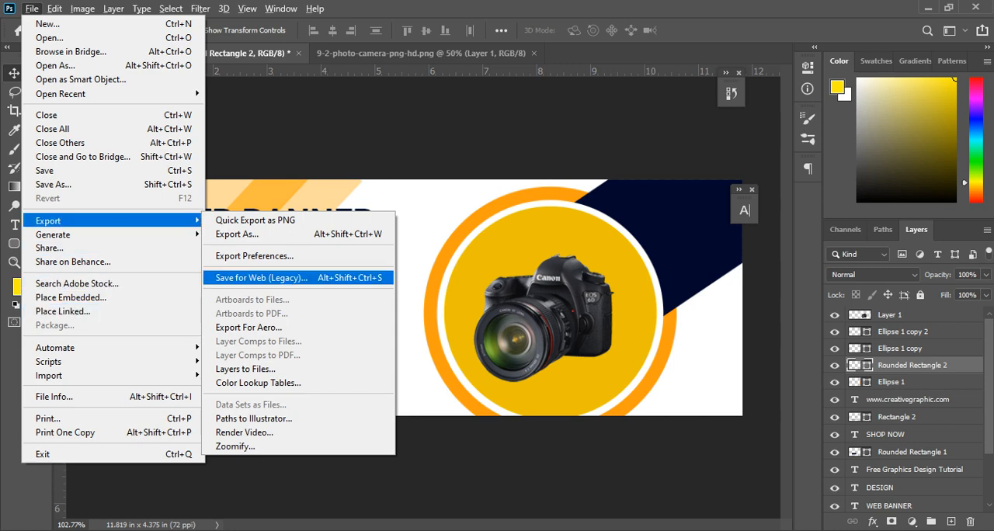
{"action": "left_click", "coordinate": [261, 277]}
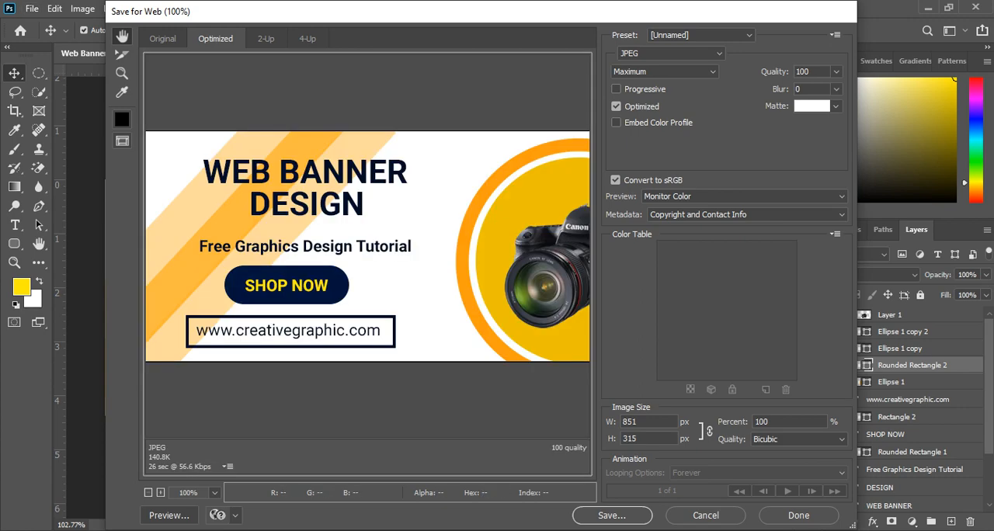
{"action": "left_click", "coordinate": [611, 515]}
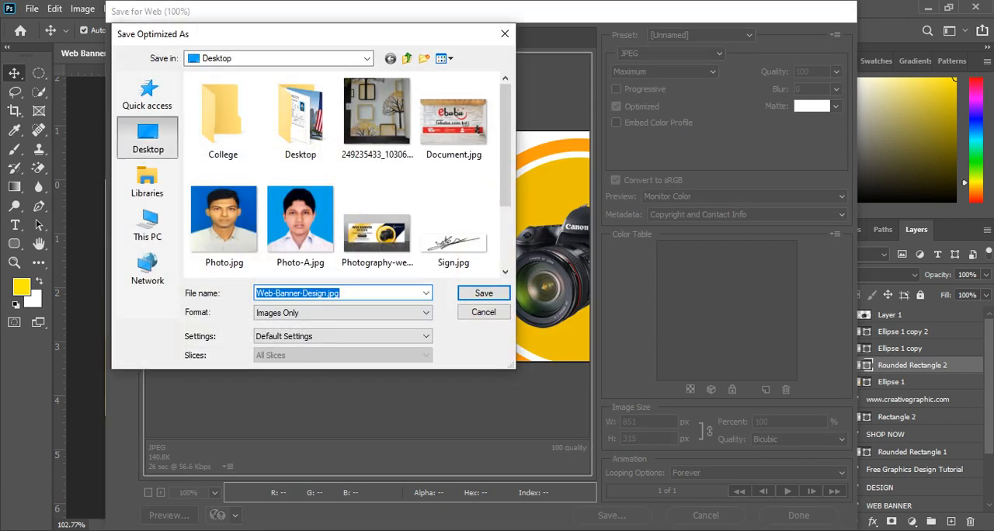
{"action": "left_click", "coordinate": [484, 293]}
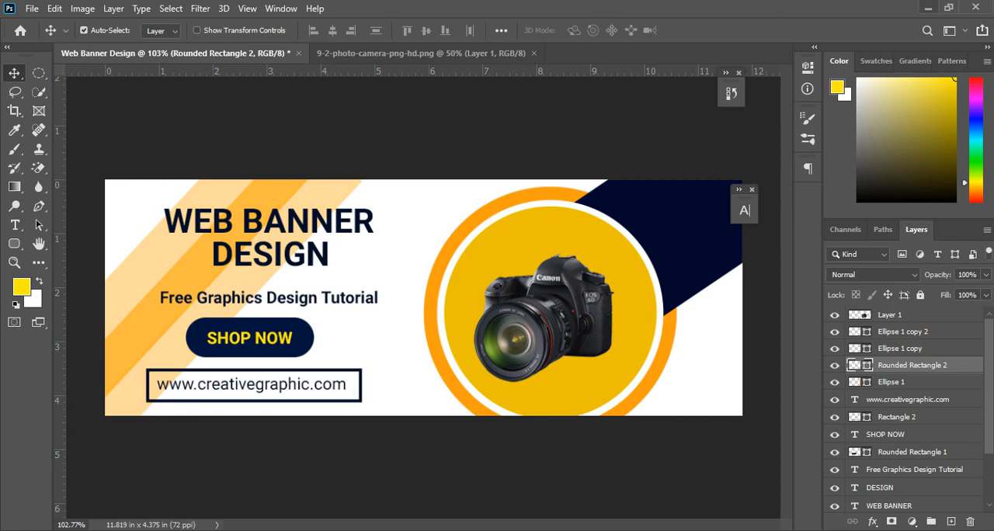
Step: Minimize Photoshop and open the exported Web-Banner-Design.jpg from the desktop in Photos to inspect the finished banner
{"action": "left_click", "coordinate": [927, 7]}
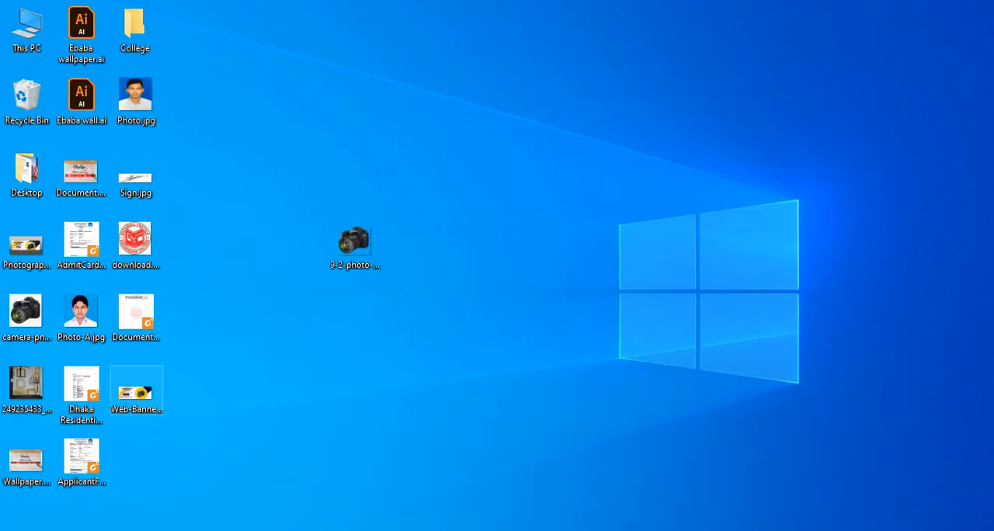
{"action": "double_click", "coordinate": [136, 392]}
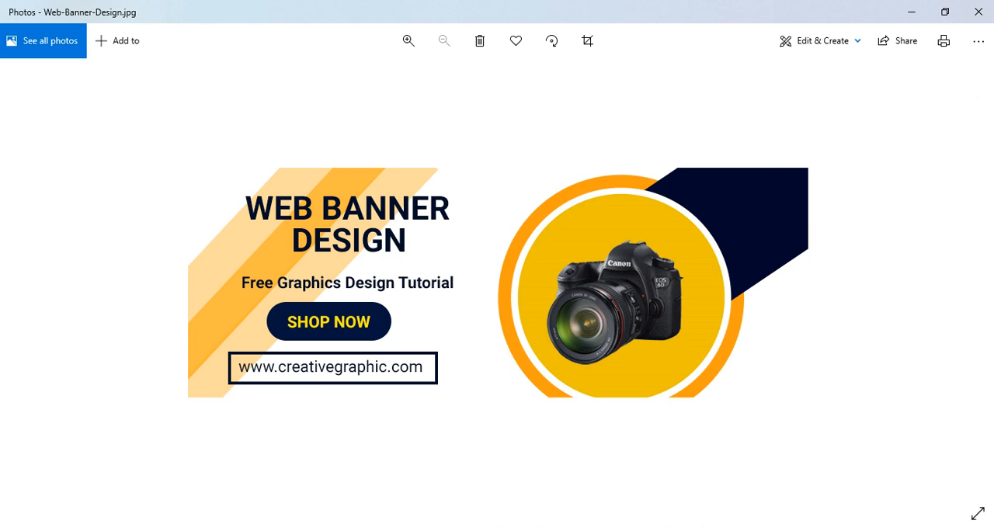
{"action": "double_click", "coordinate": [357, 283]}
{"action": "double_click", "coordinate": [357, 283]}
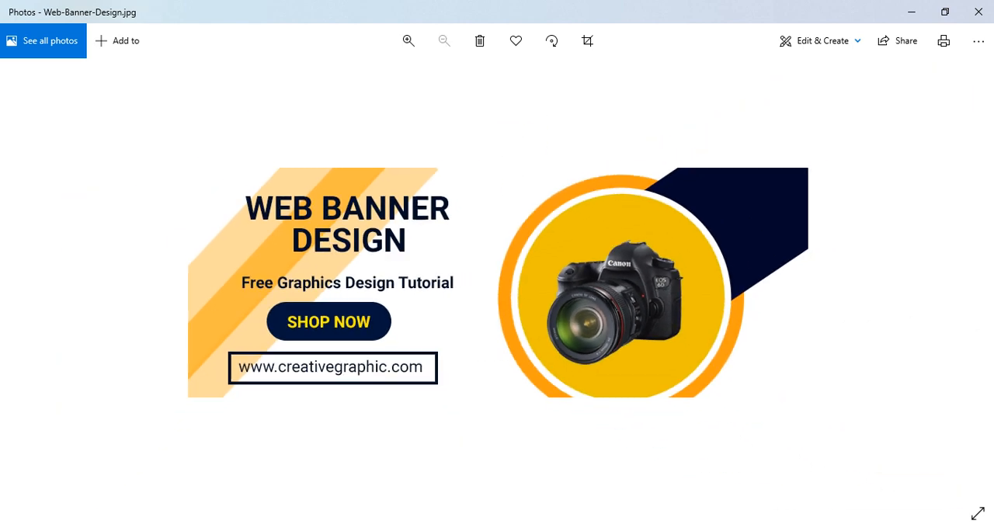